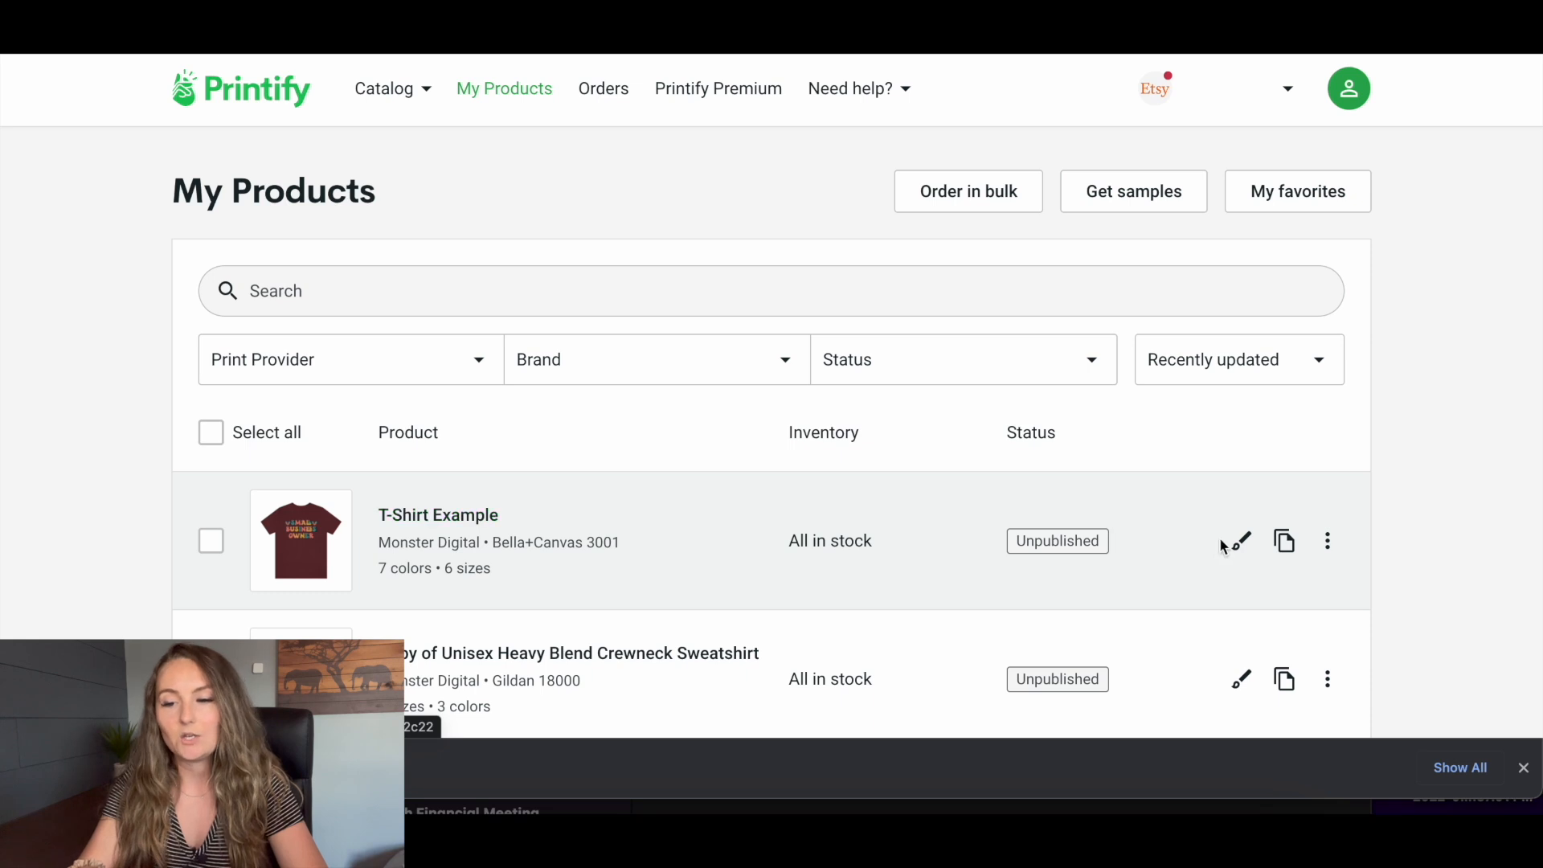
Open the T-Shirt Example product's design, review the available shirt colors and save the product.
{"action": "left_click", "coordinate": [1240, 543]}
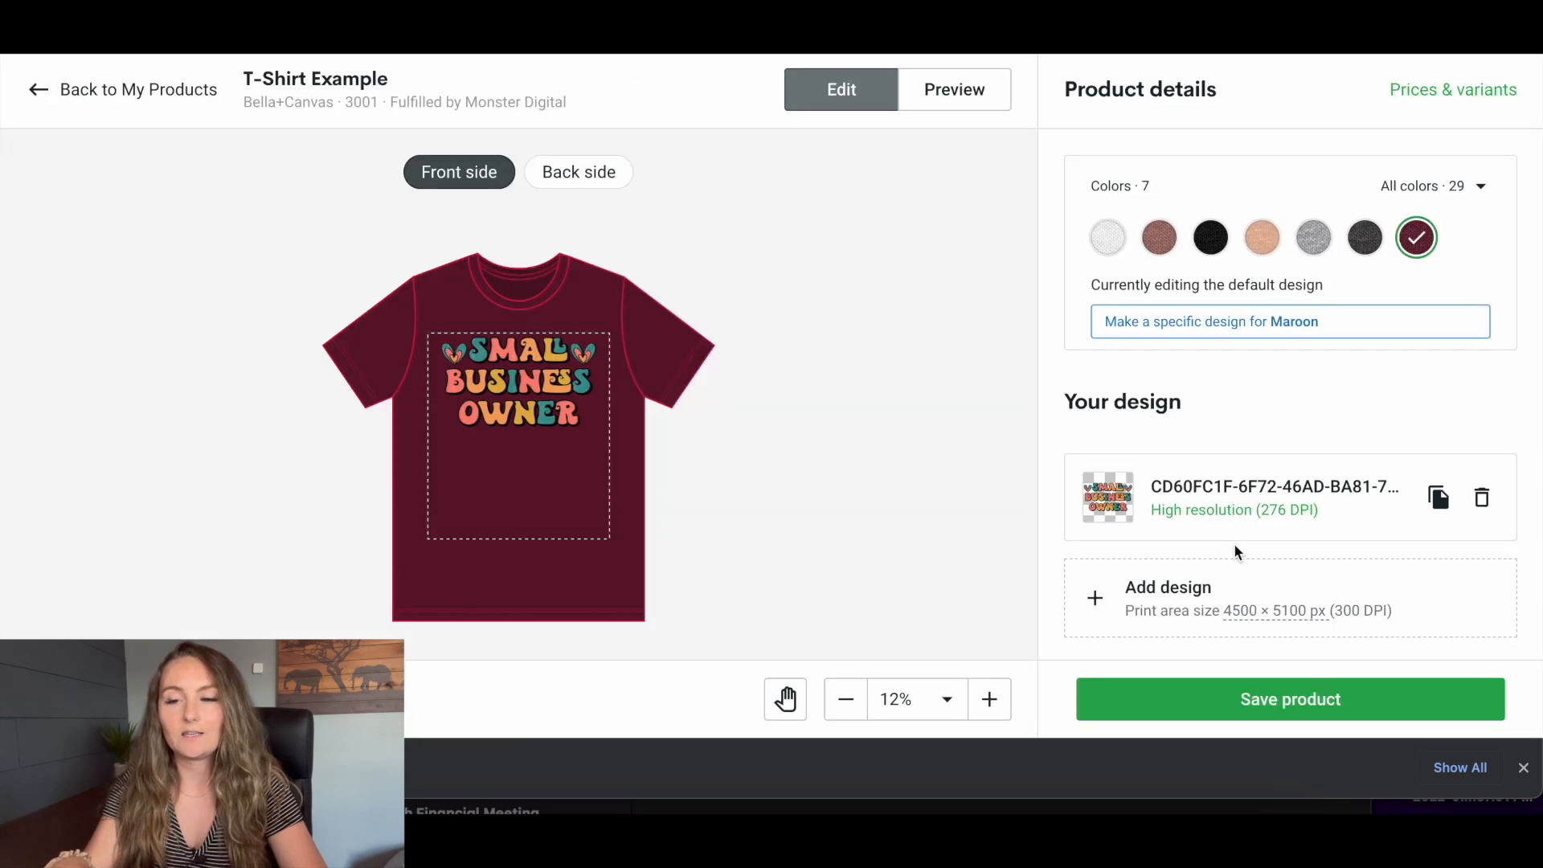
{"action": "left_click", "coordinate": [1451, 193]}
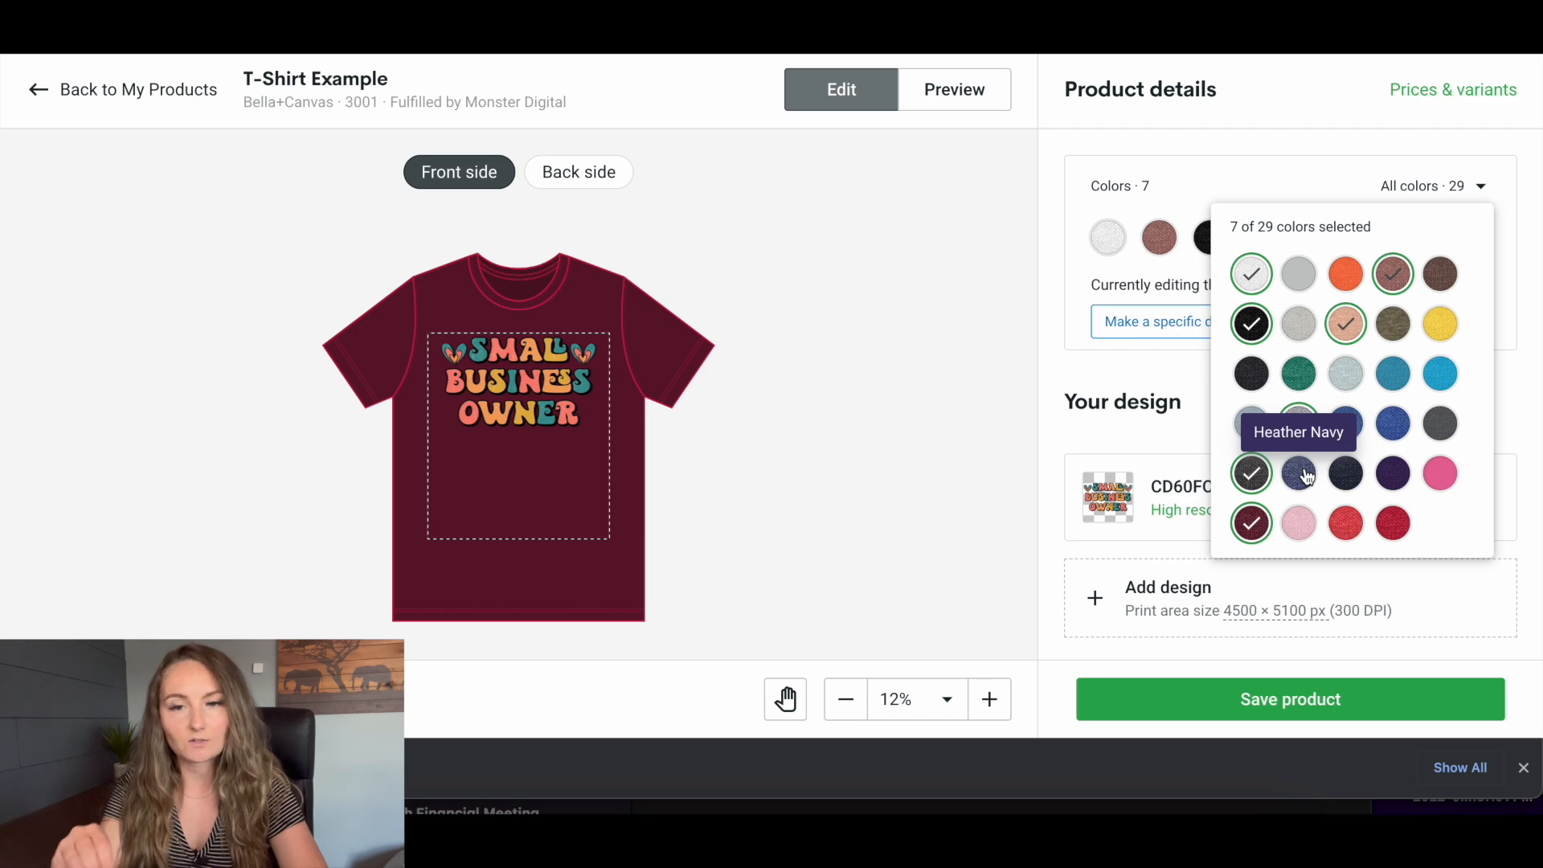
{"action": "left_click", "coordinate": [975, 458]}
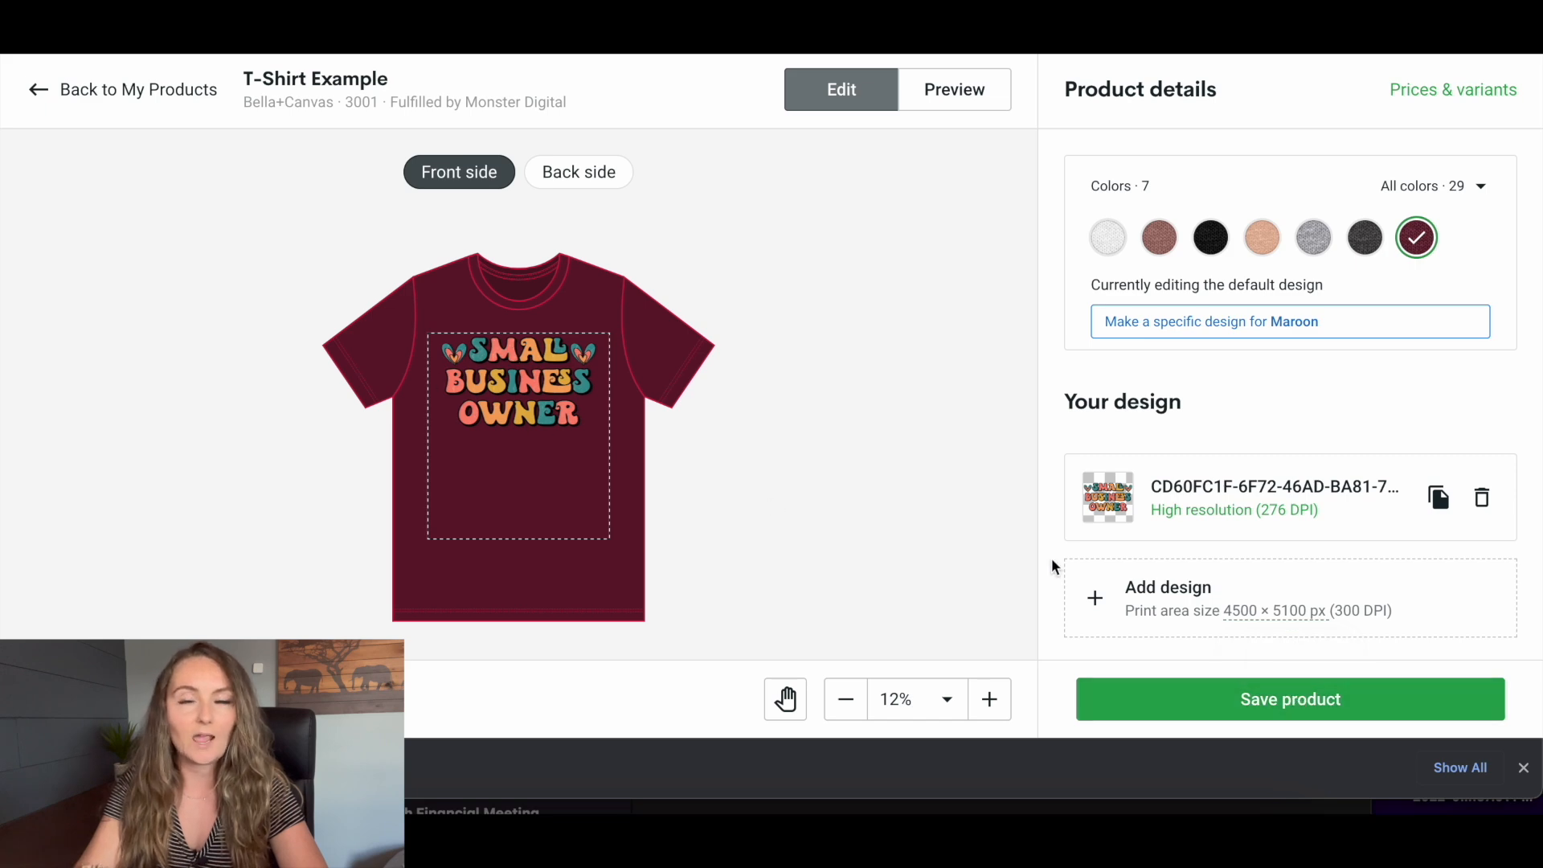
{"action": "left_click", "coordinate": [1155, 685]}
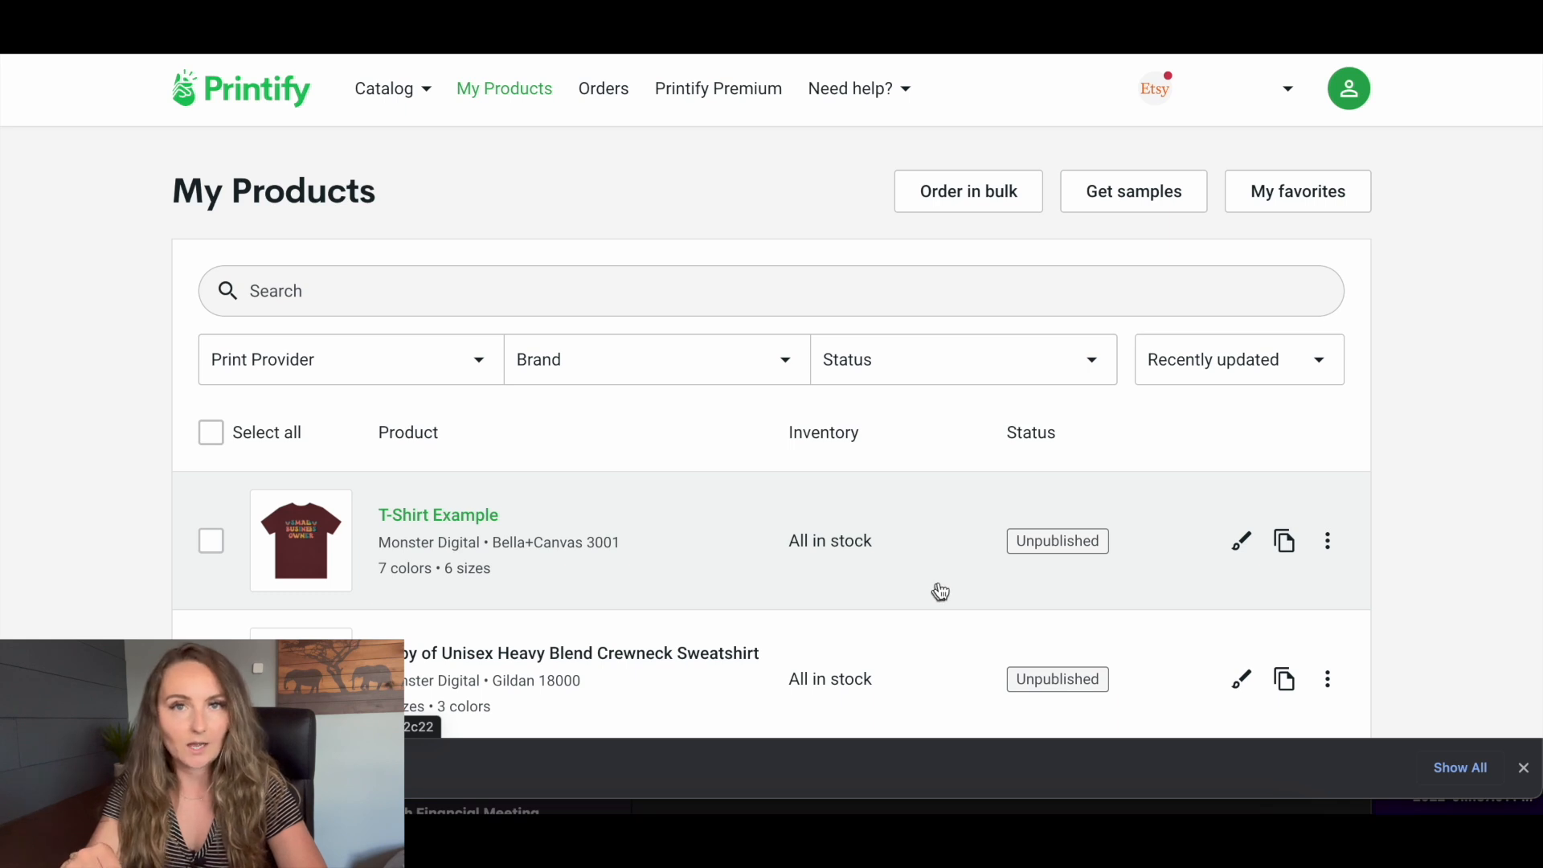
Open the T-Shirt Example listing details and change its title to "3001 Template".
{"action": "left_click", "coordinate": [500, 515]}
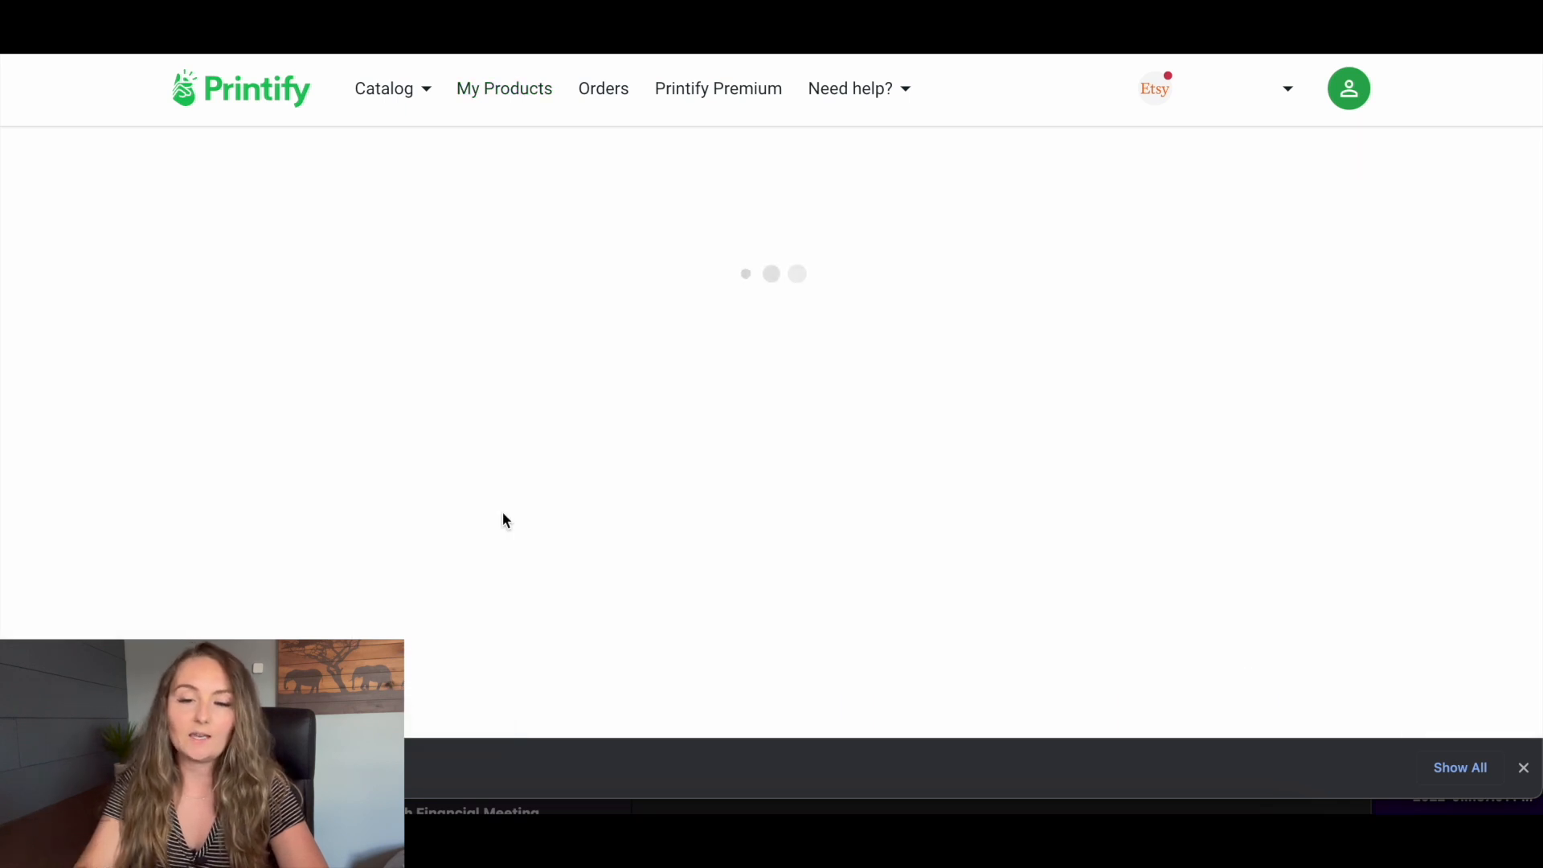
{"action": "scroll", "coordinate": [500, 518], "scroll_direction": "down", "scroll_amount": 6}
{"action": "left_click_drag", "start_coordinate": [362, 559], "coordinate": [195, 558]}
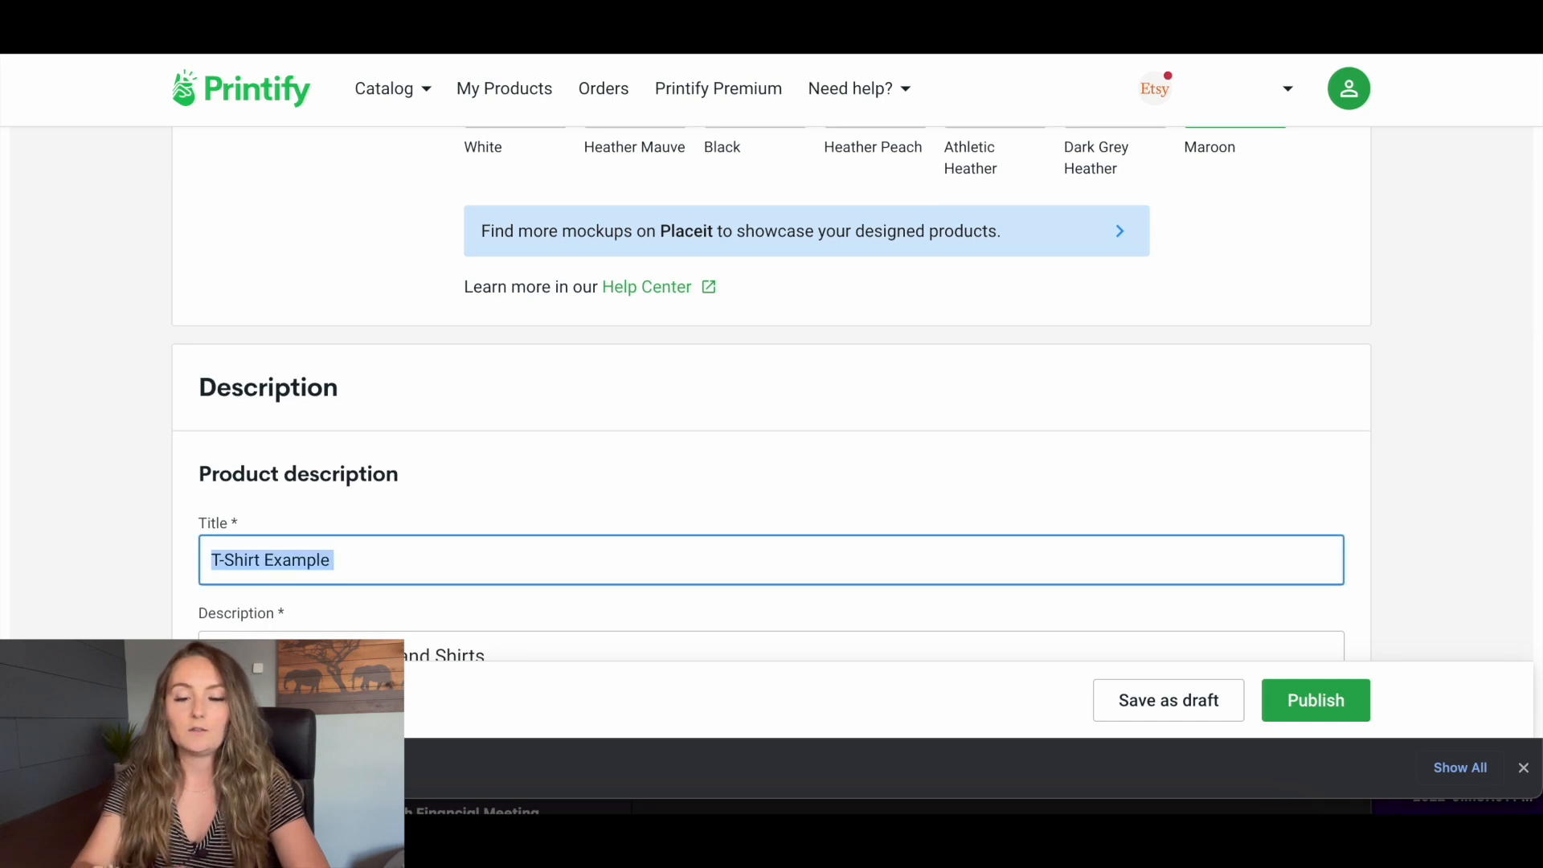
{"action": "type", "text": "3001 Template"}
{"action": "left_click", "coordinate": [398, 466]}
Set the retail price of all the listing's variants to USD 24.99.
{"action": "scroll", "coordinate": [399, 450], "scroll_direction": "down", "scroll_amount": 4}
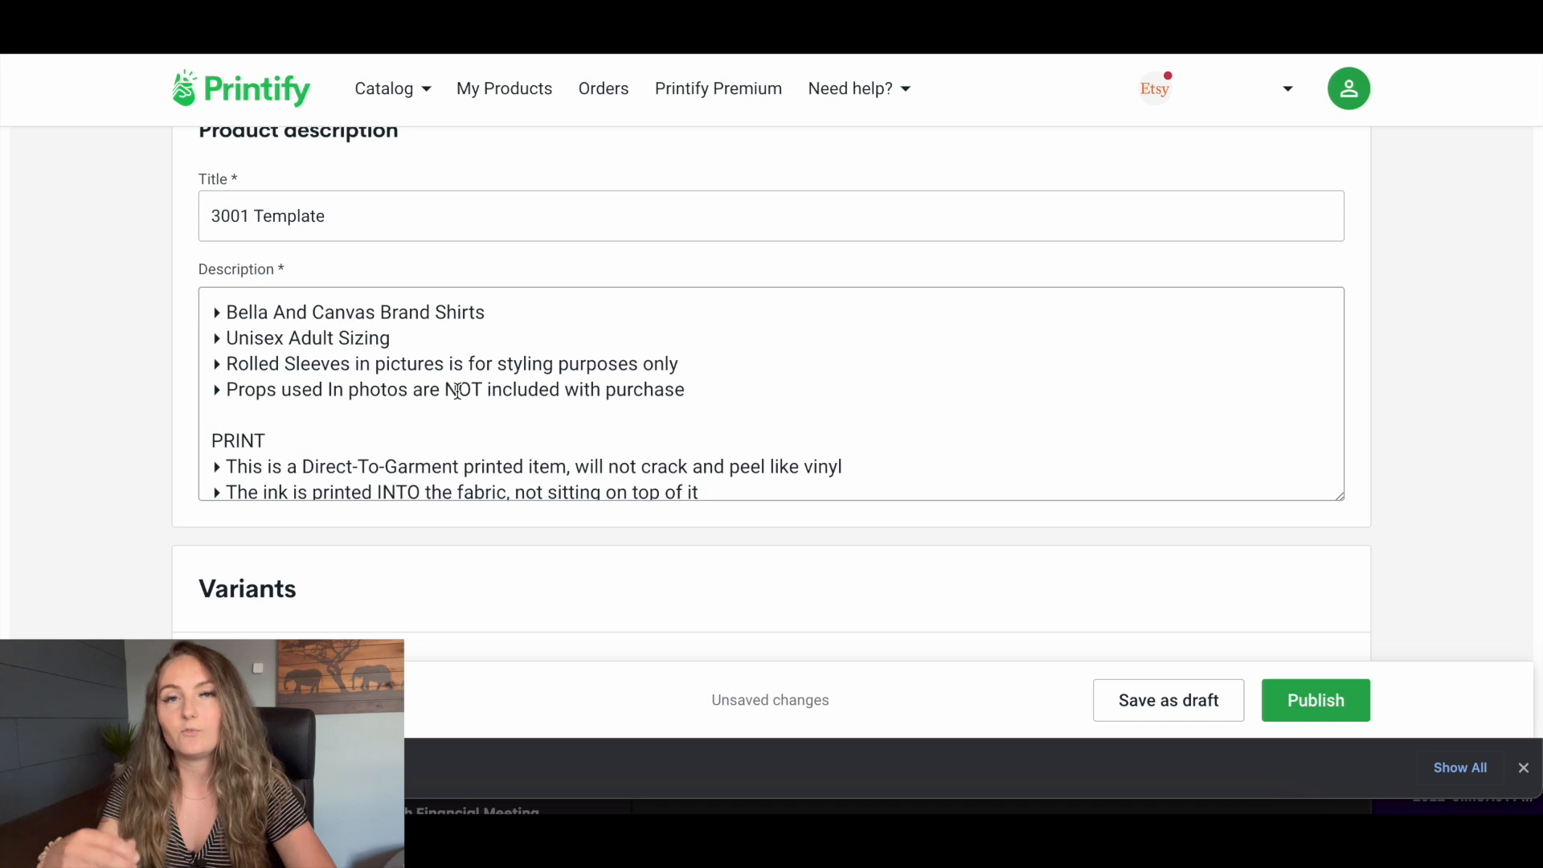
{"action": "scroll", "coordinate": [457, 392], "scroll_direction": "down", "scroll_amount": 2}
{"action": "scroll", "coordinate": [457, 391], "scroll_direction": "down", "scroll_amount": 5}
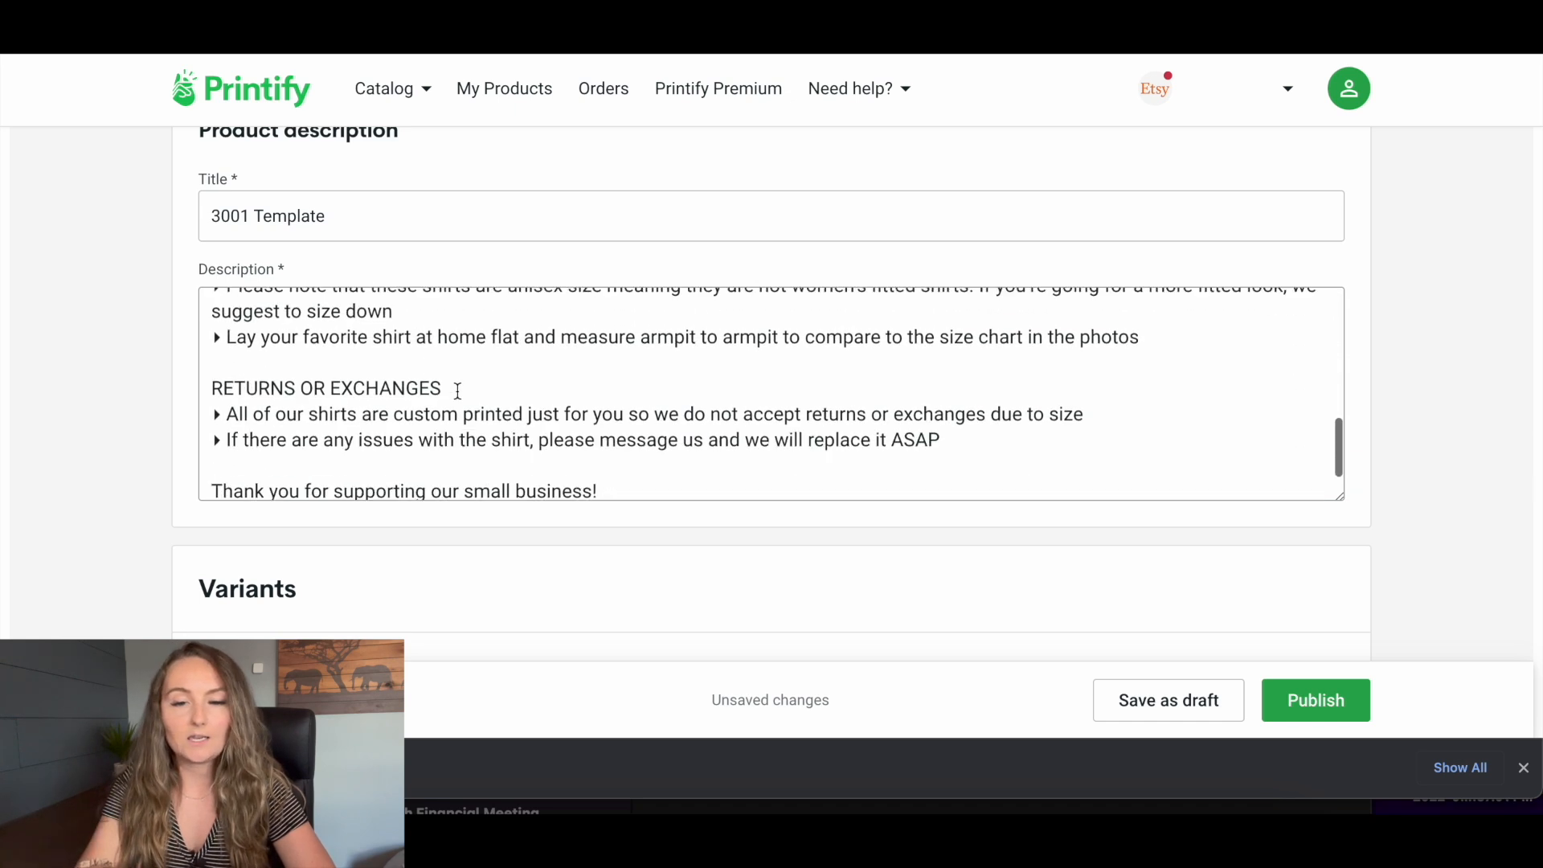
{"action": "scroll", "coordinate": [541, 434], "scroll_direction": "up", "scroll_amount": 1}
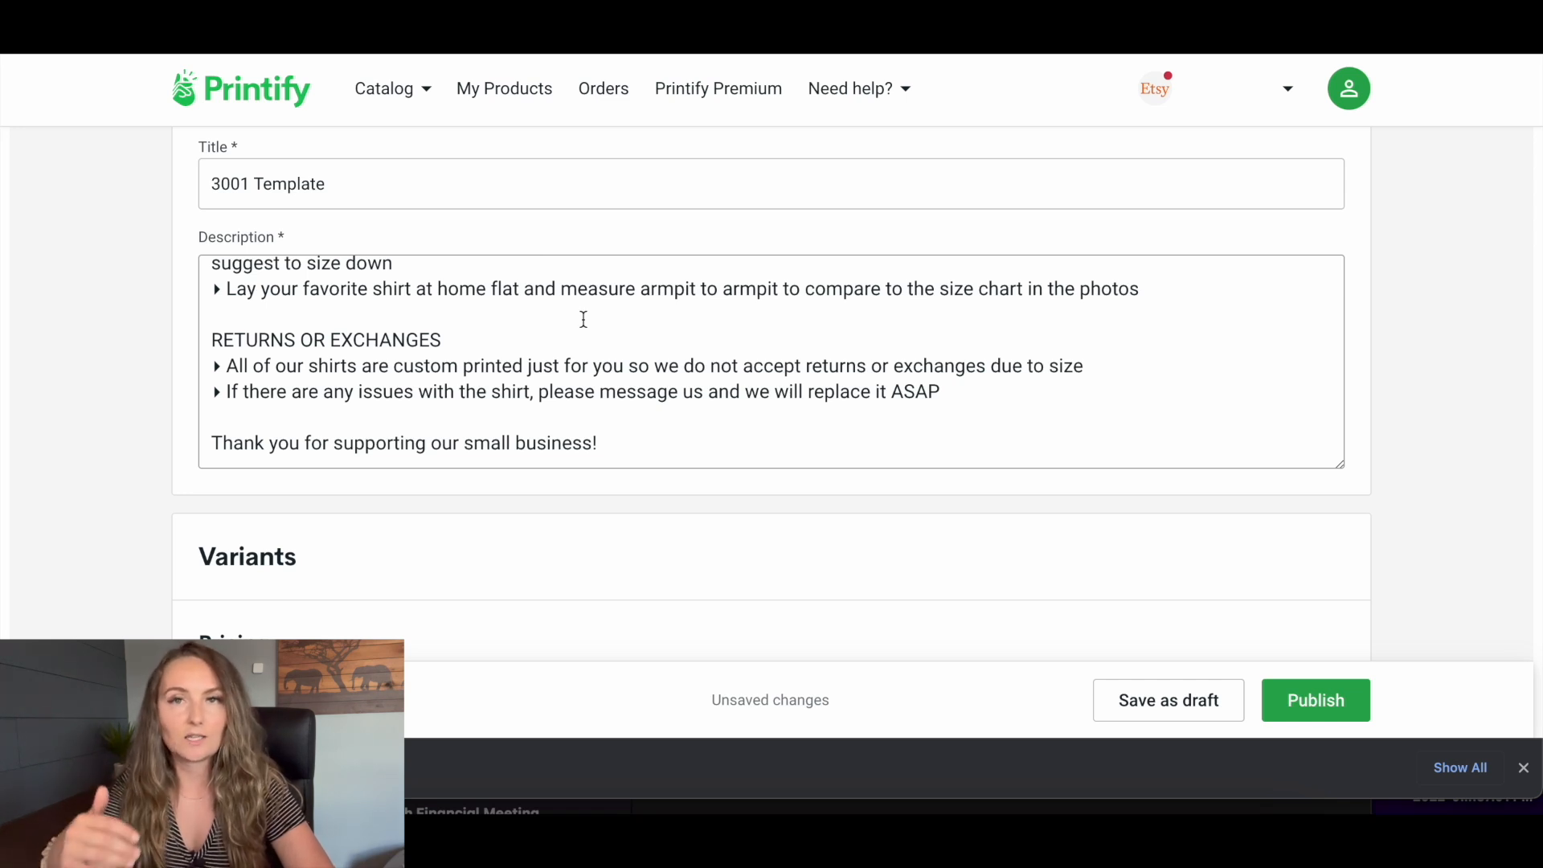
{"action": "scroll", "coordinate": [584, 319], "scroll_direction": "down", "scroll_amount": 5}
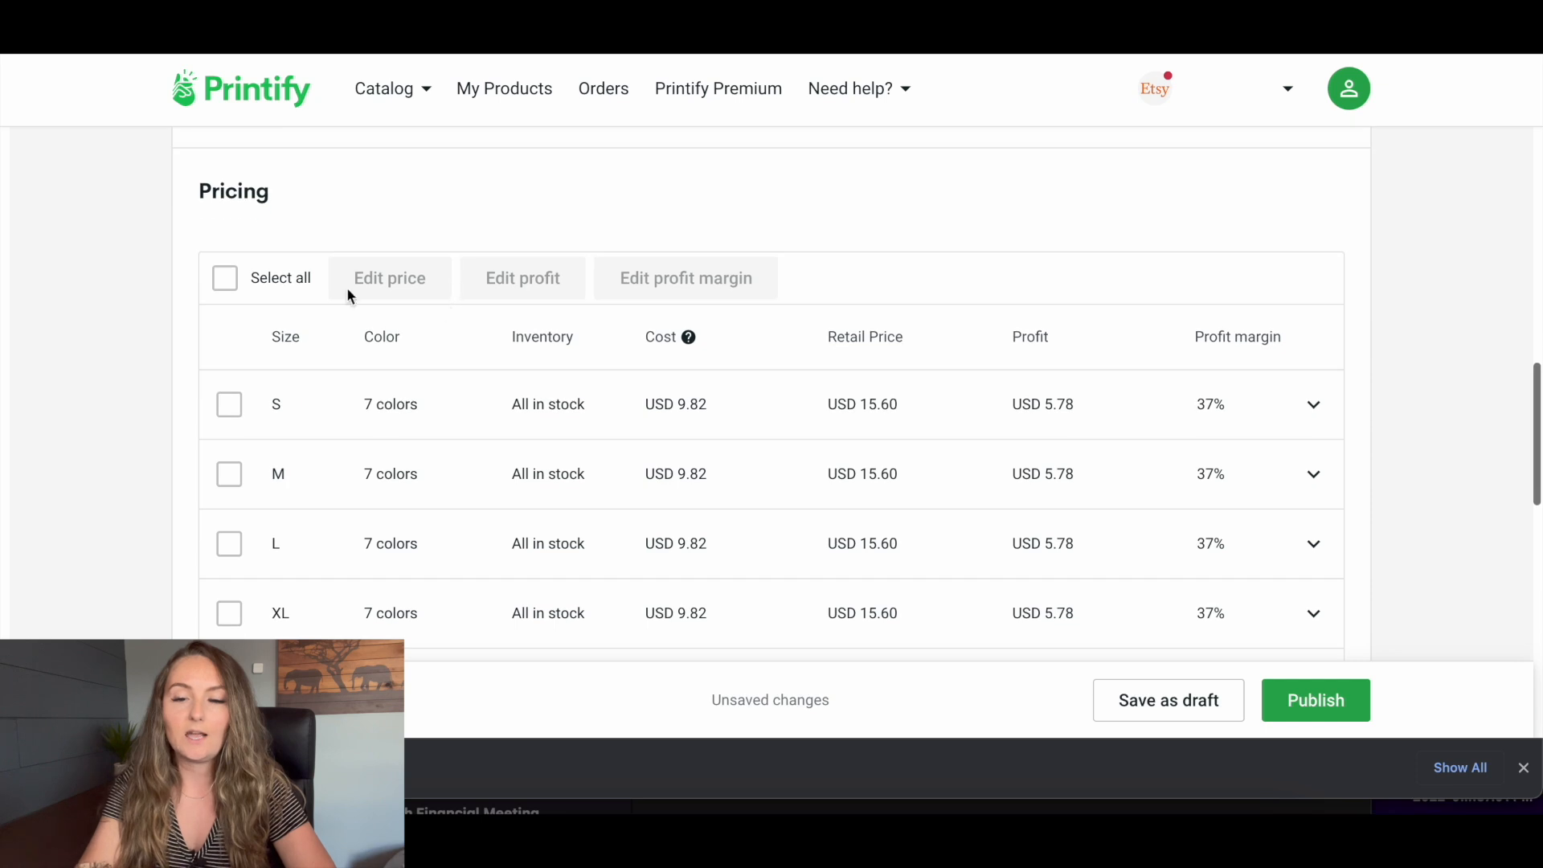
{"action": "left_click", "coordinate": [225, 278]}
{"action": "left_click", "coordinate": [458, 278]}
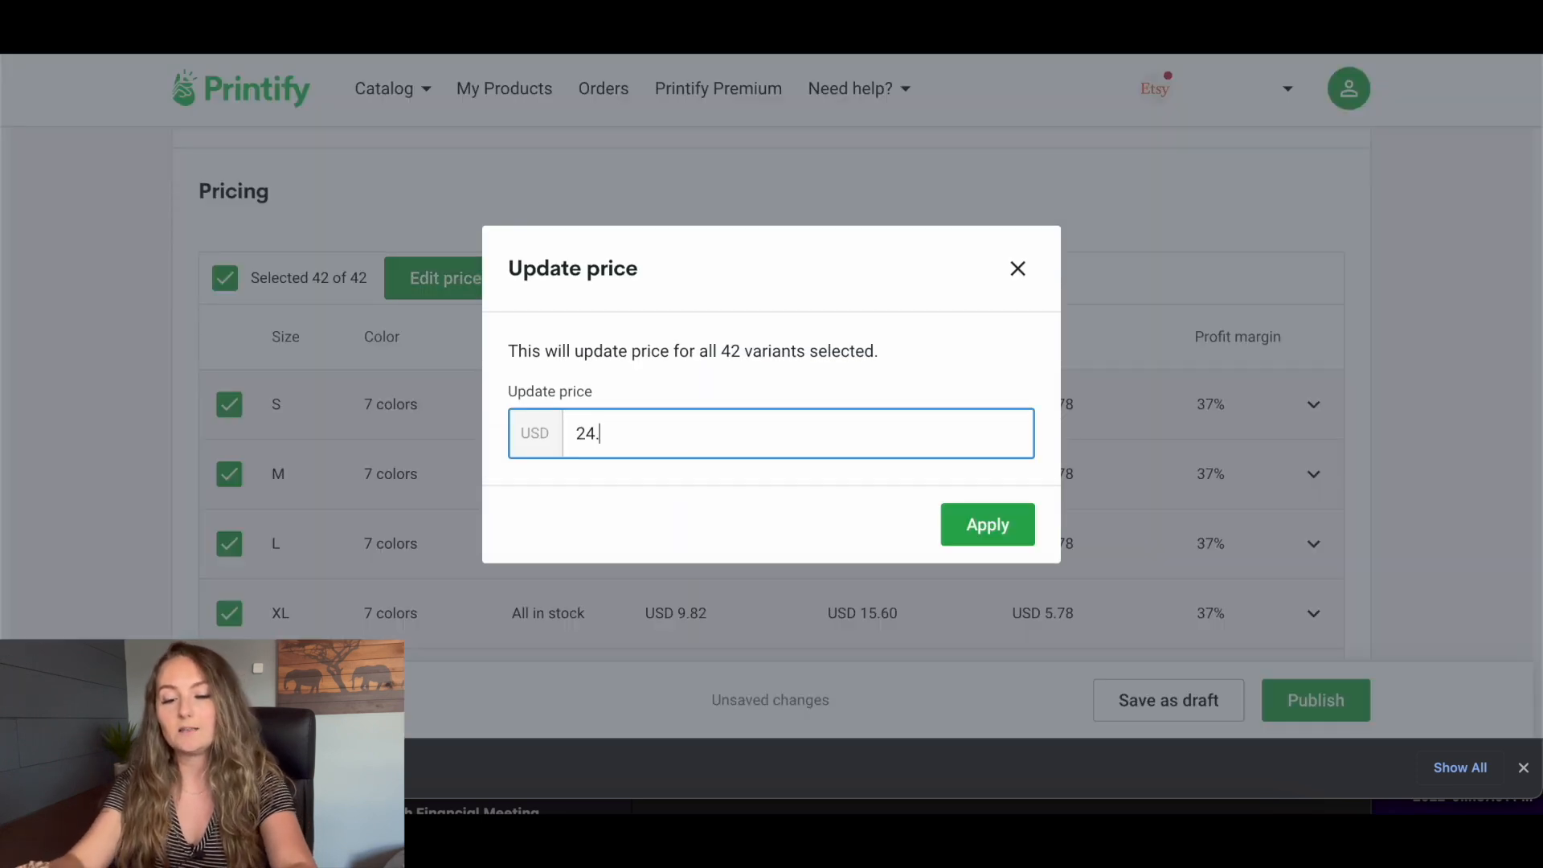
{"action": "left_click", "coordinate": [1010, 526]}
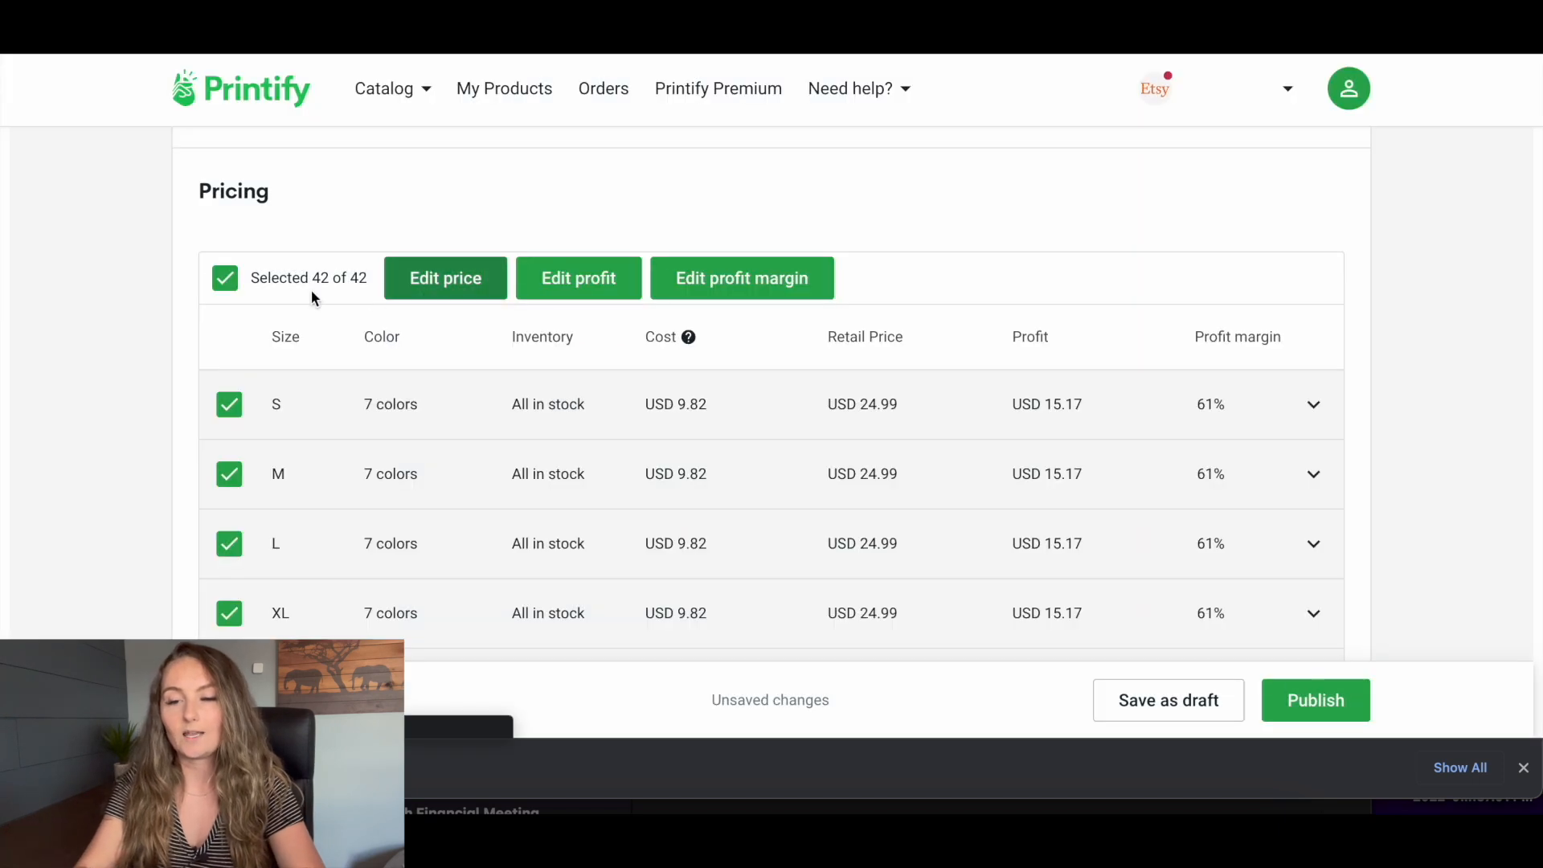
Set the retail price of only the 2XL variants to USD 25.99 and dismiss the feedback survey.
{"action": "left_click", "coordinate": [225, 278]}
{"action": "scroll", "coordinate": [153, 368], "scroll_direction": "down", "scroll_amount": 3}
{"action": "left_click", "coordinate": [227, 416]}
{"action": "scroll", "coordinate": [148, 401], "scroll_direction": "up", "scroll_amount": 1}
{"action": "scroll", "coordinate": [148, 401], "scroll_direction": "up", "scroll_amount": 2}
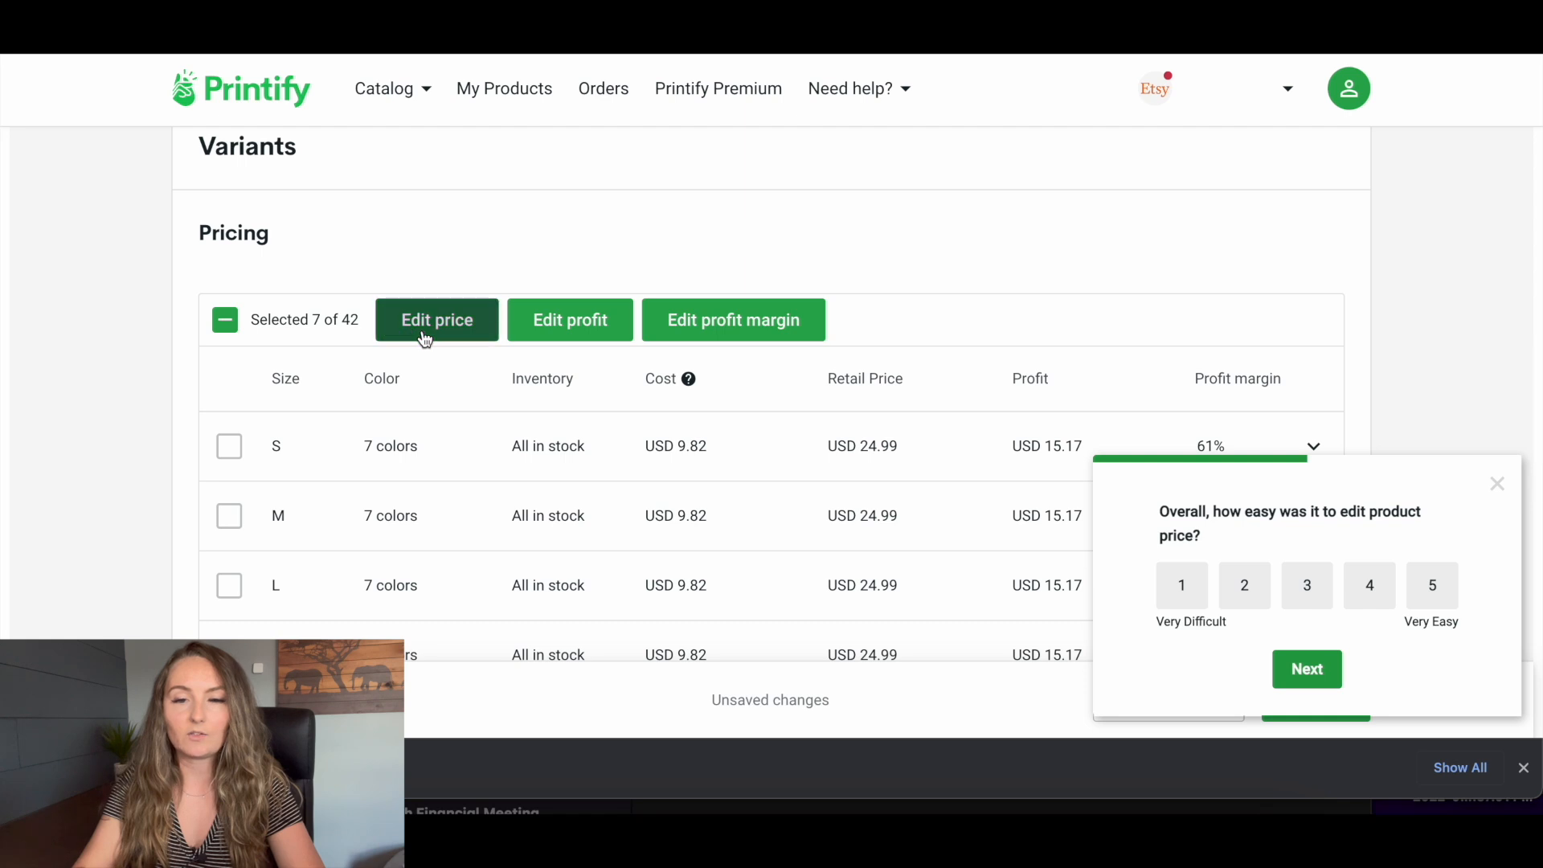
{"action": "left_click", "coordinate": [424, 333]}
{"action": "type", "text": "25.99"}
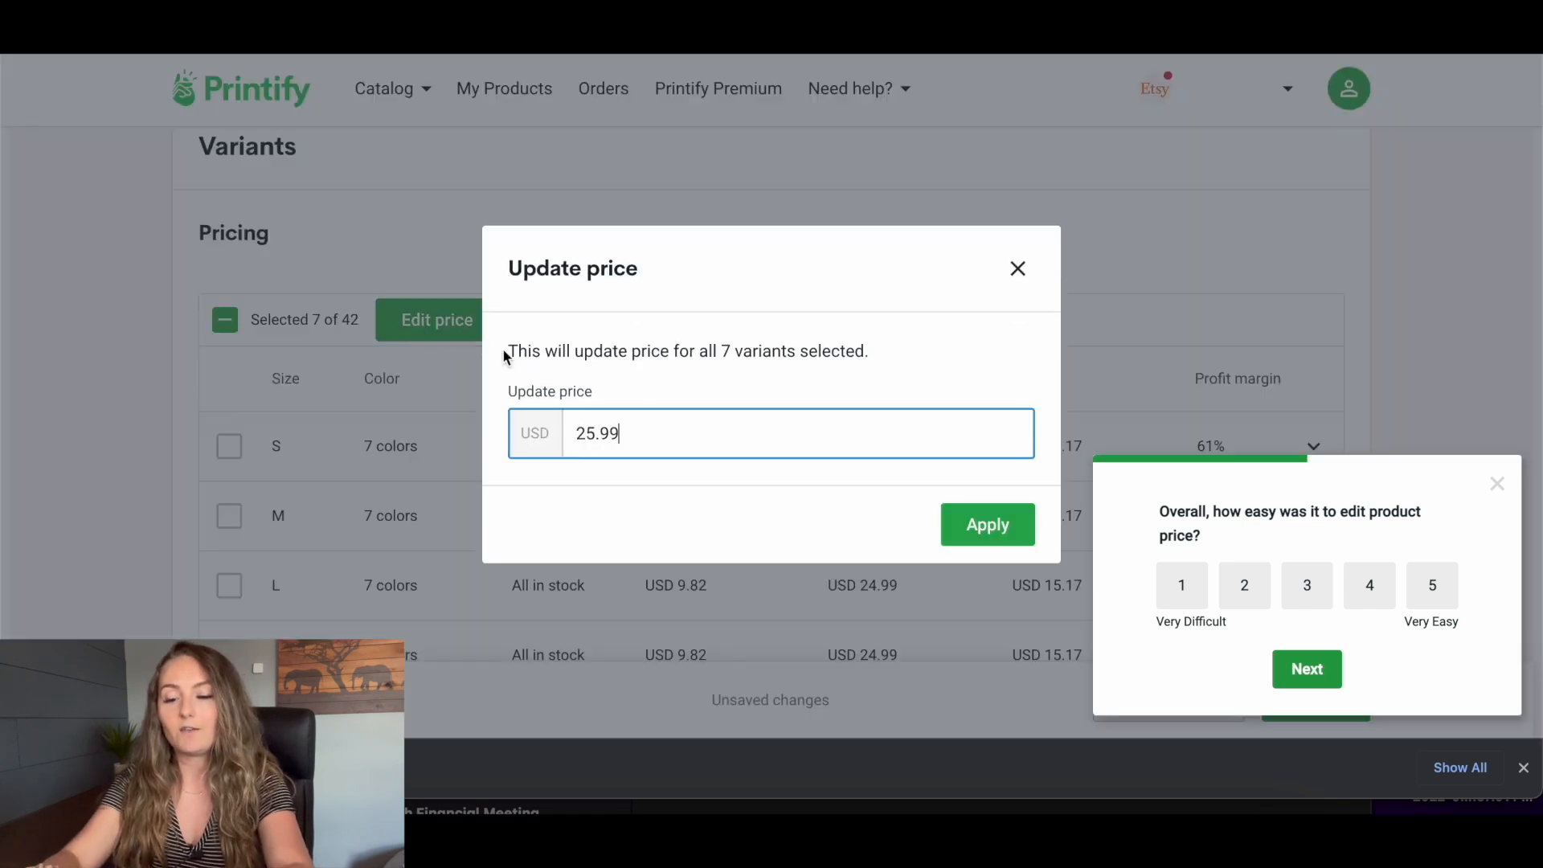
{"action": "left_click", "coordinate": [974, 538]}
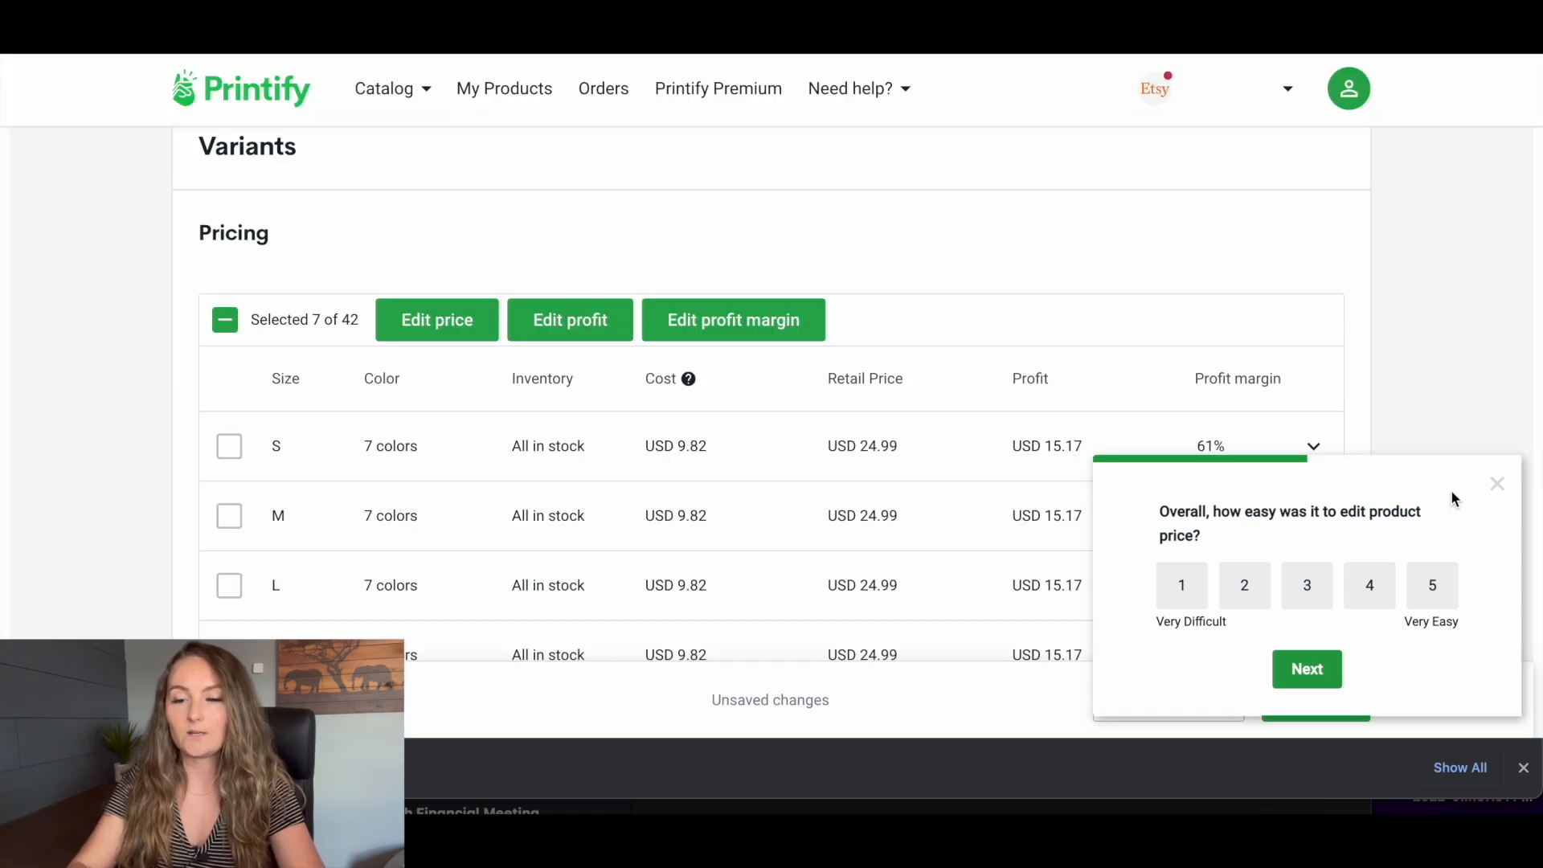
{"action": "left_click", "coordinate": [1498, 483]}
Set the retail price of only the 3XL variants to USD 26.99 and save the listing as a draft.
{"action": "left_click", "coordinate": [226, 321]}
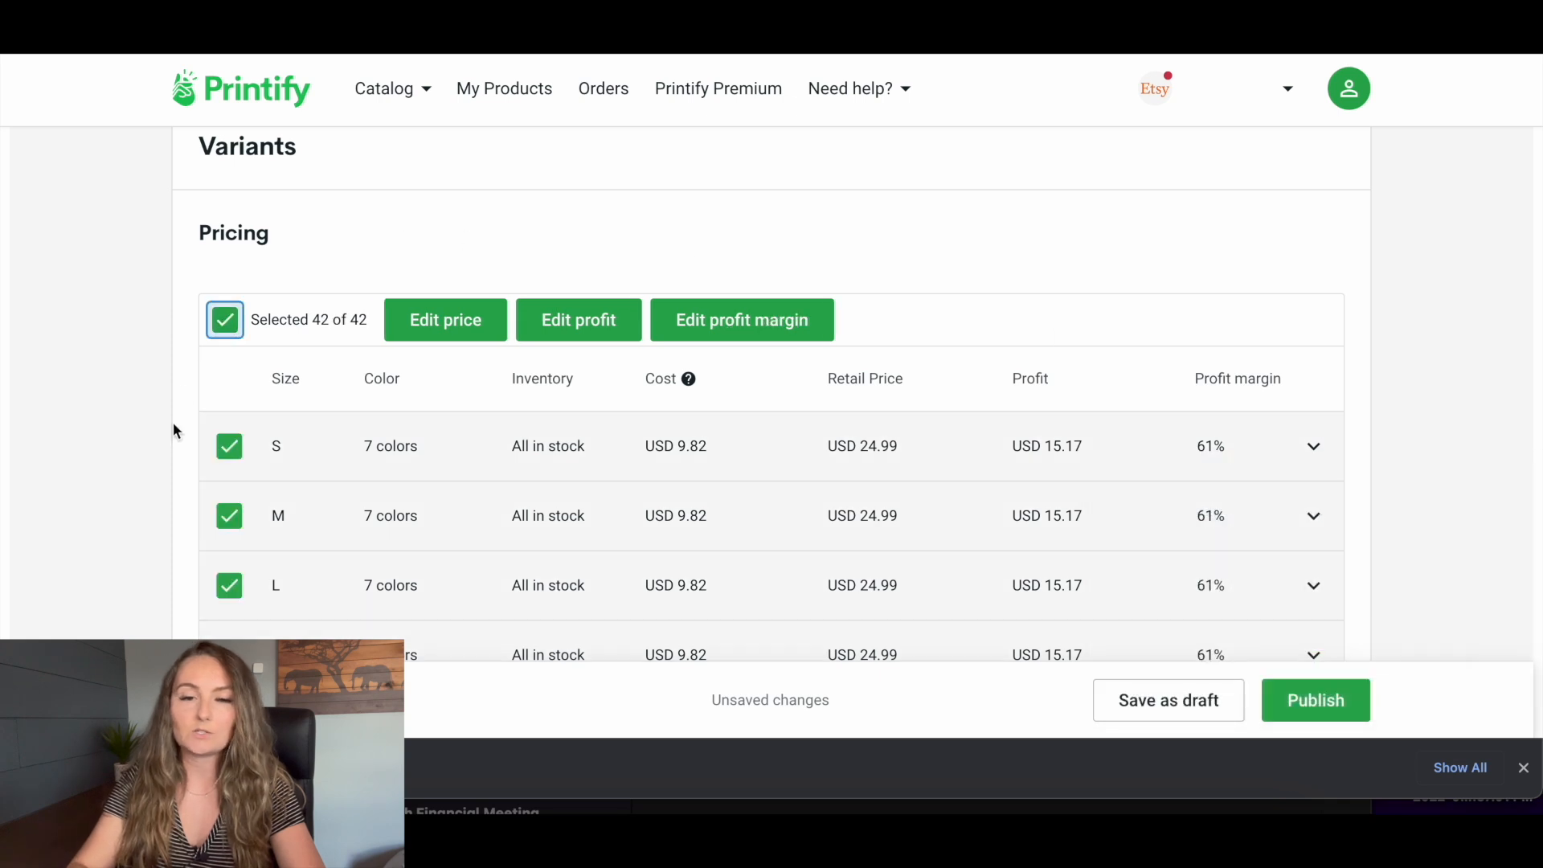
{"action": "left_click", "coordinate": [225, 321]}
{"action": "scroll", "coordinate": [160, 448], "scroll_direction": "down", "scroll_amount": 4}
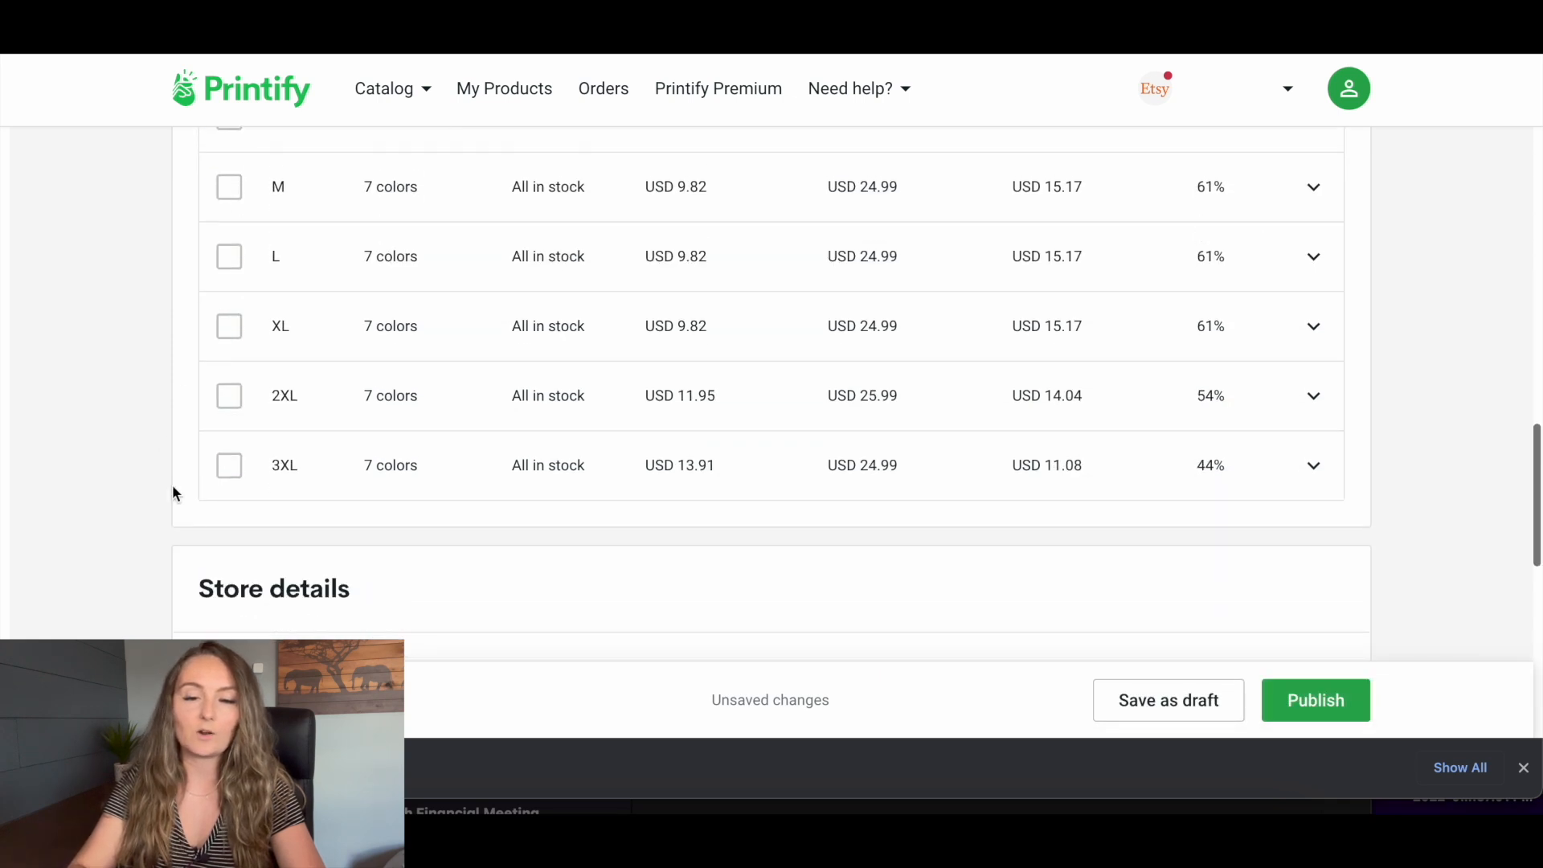
{"action": "left_click", "coordinate": [229, 474]}
{"action": "scroll", "coordinate": [153, 485], "scroll_direction": "up", "scroll_amount": 5}
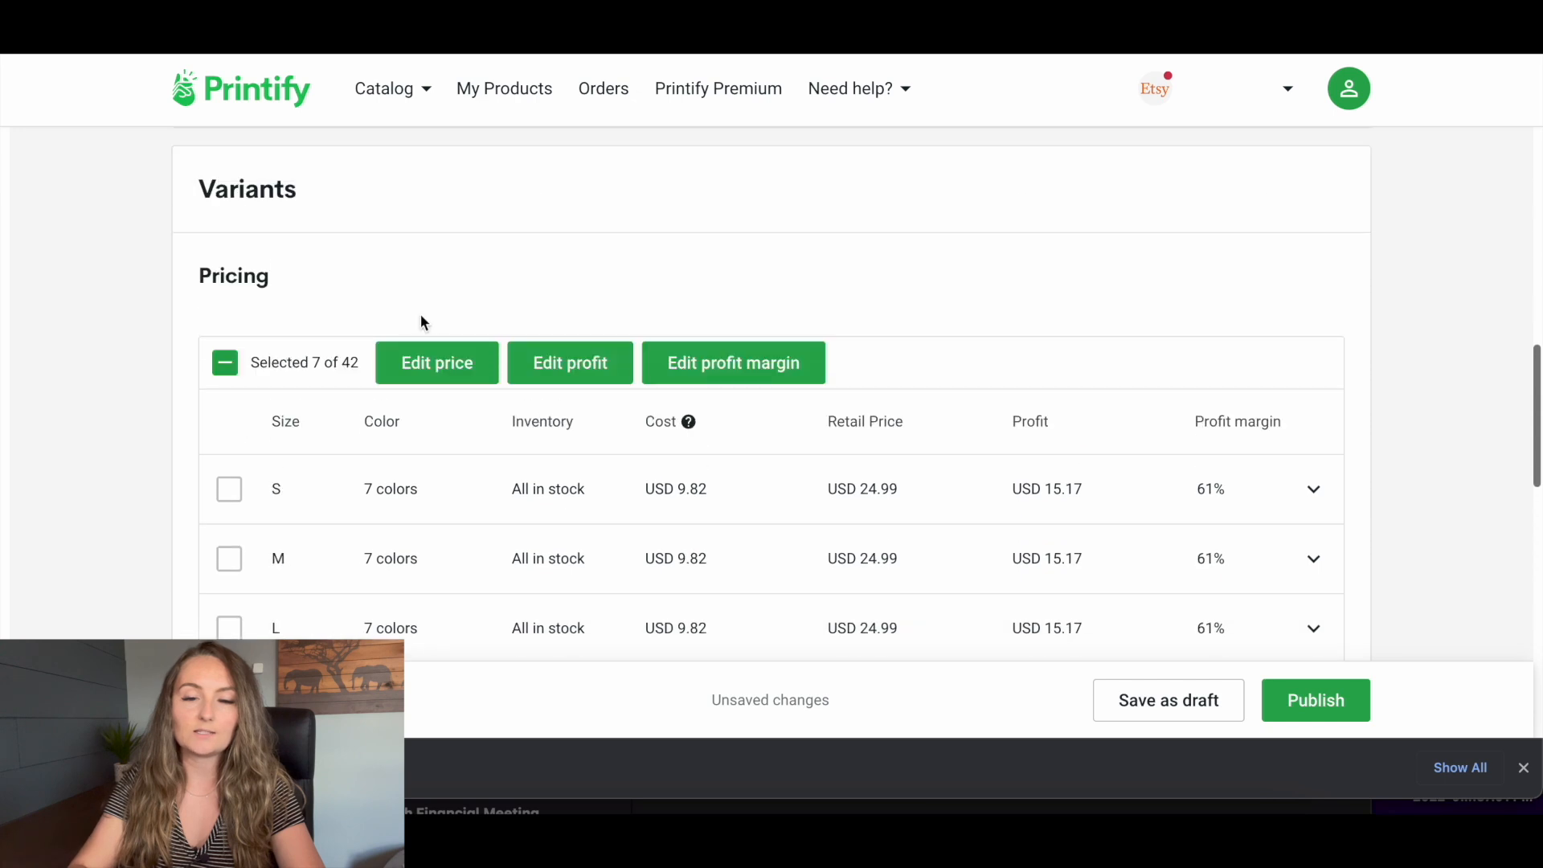
{"action": "left_click", "coordinate": [453, 362]}
{"action": "type", "text": "26.99"}
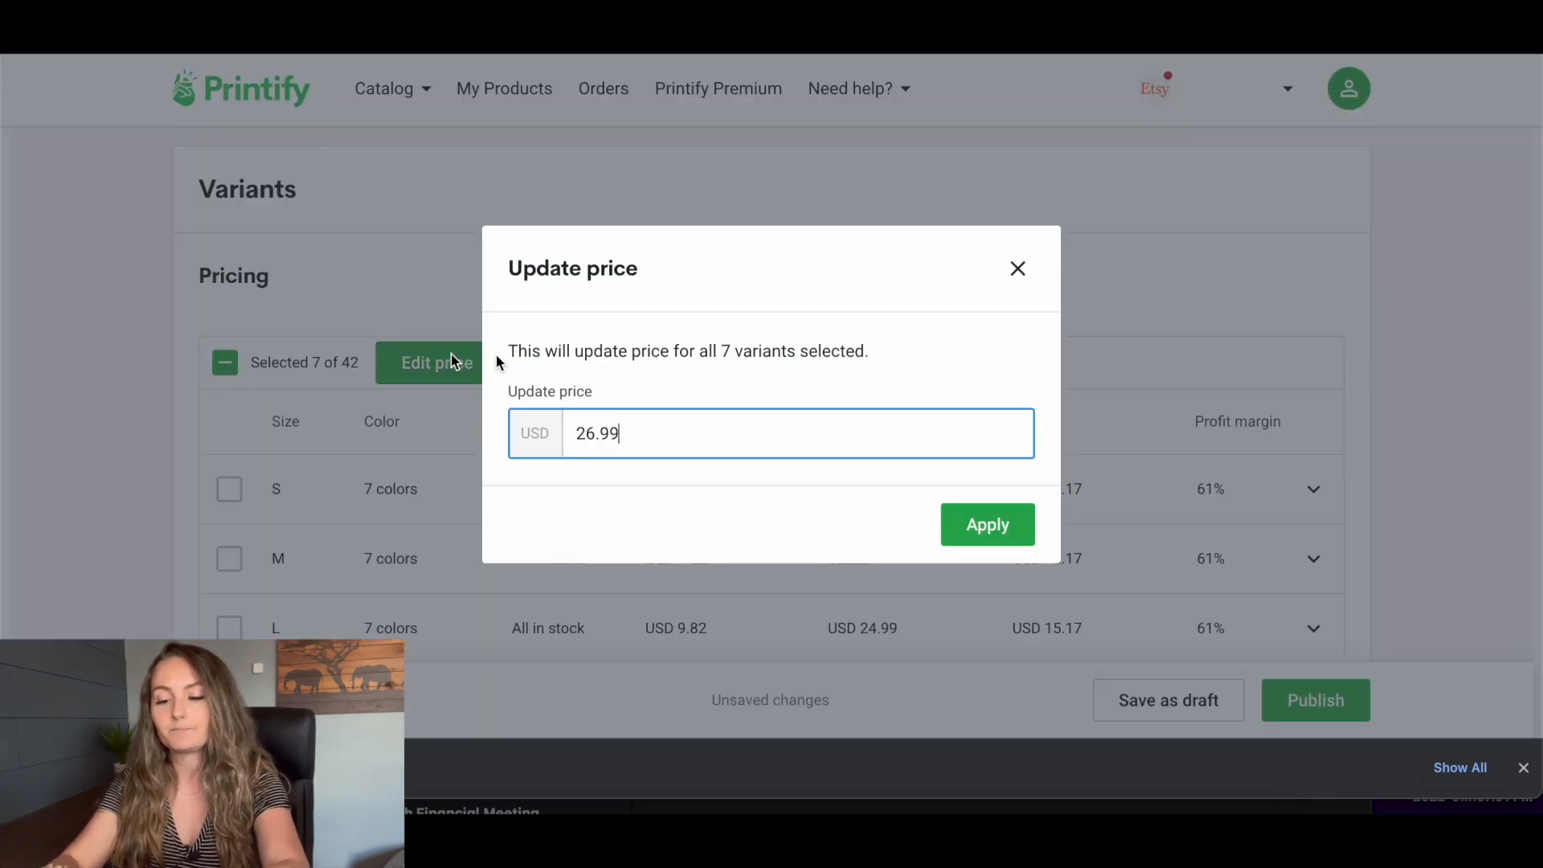
{"action": "left_click", "coordinate": [987, 528]}
{"action": "left_click", "coordinate": [1160, 715]}
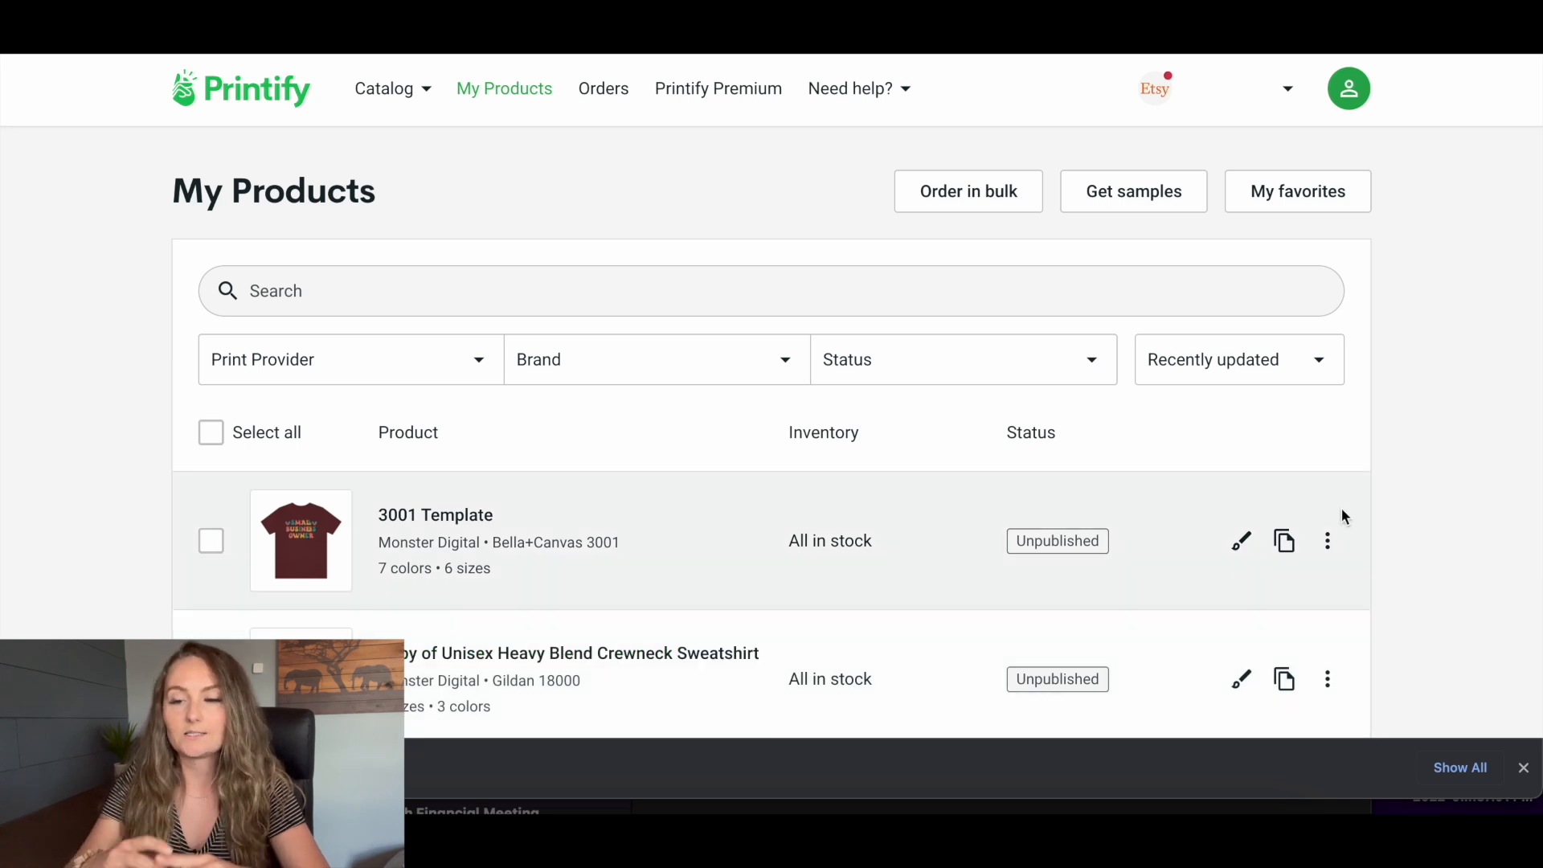
Duplicate the 3001 Template product and delete the Small Business Owner design from the copy.
{"action": "left_click", "coordinate": [1284, 542]}
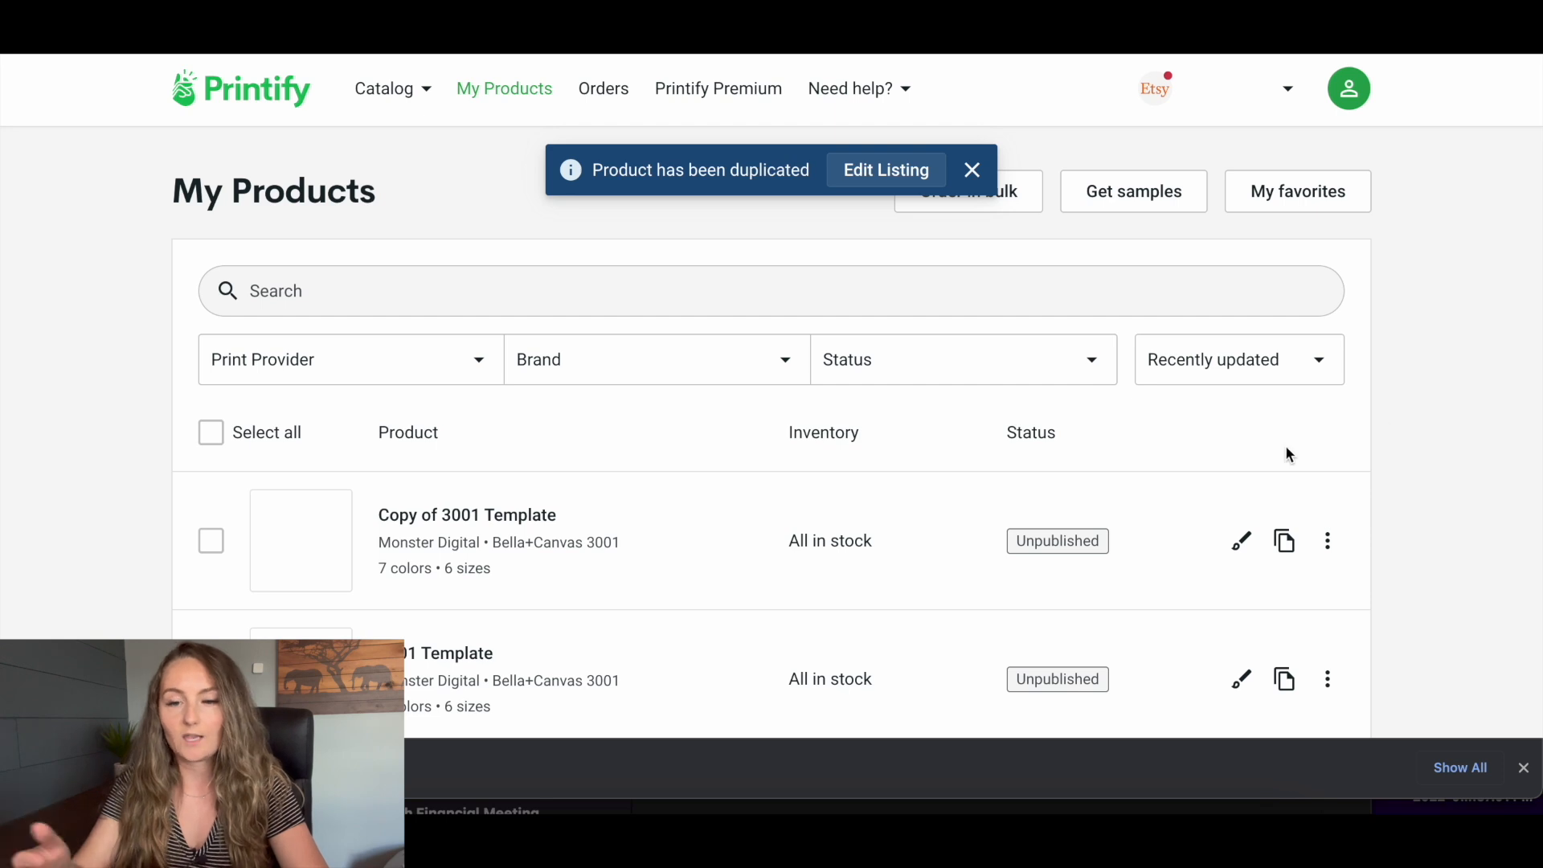
{"action": "left_click", "coordinate": [1242, 541]}
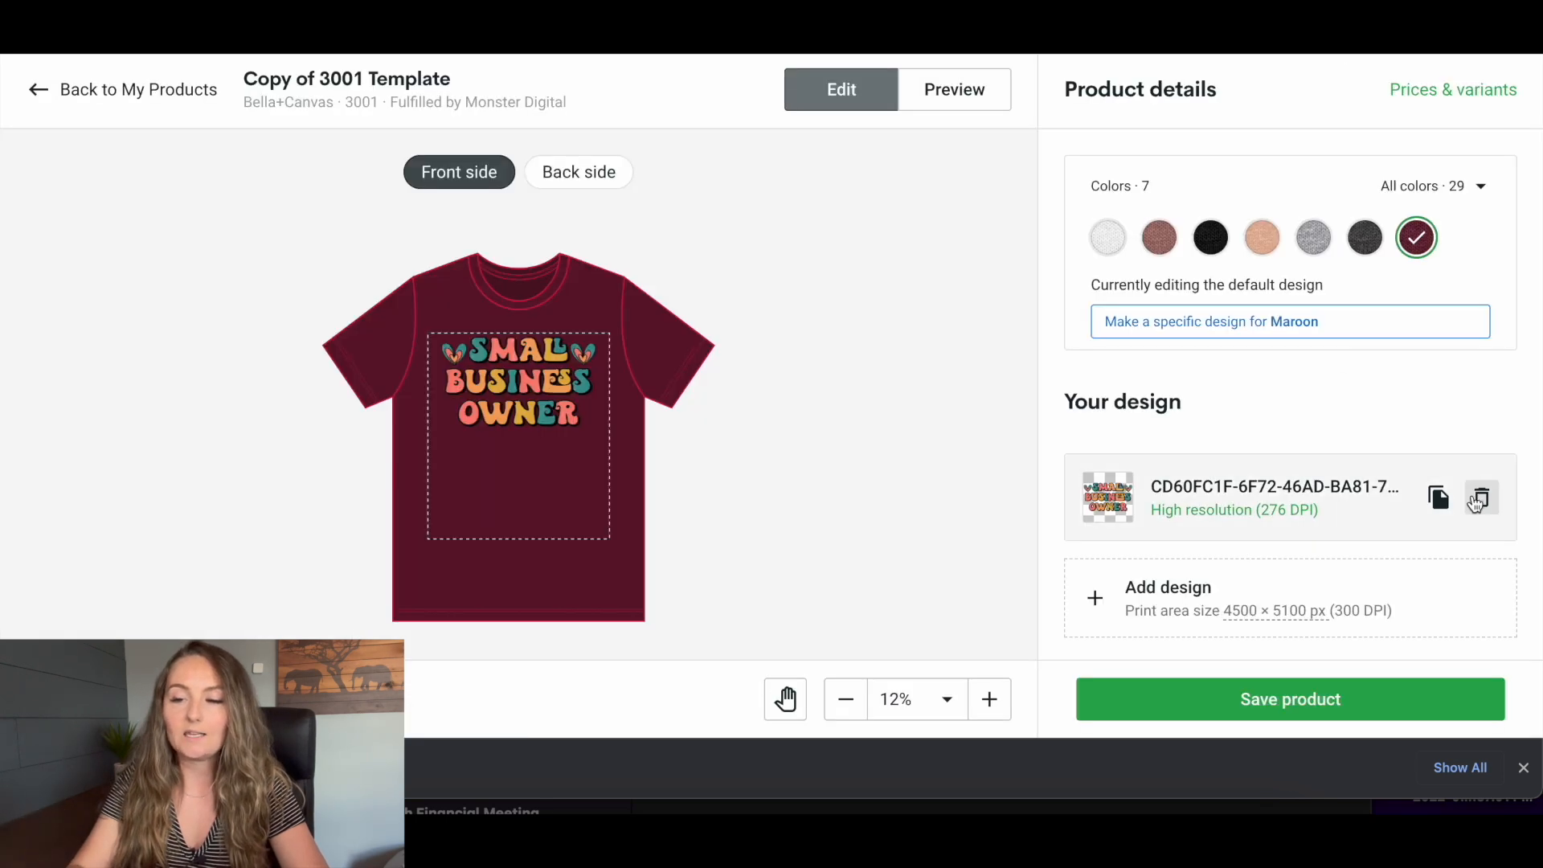
{"action": "left_click", "coordinate": [1480, 496]}
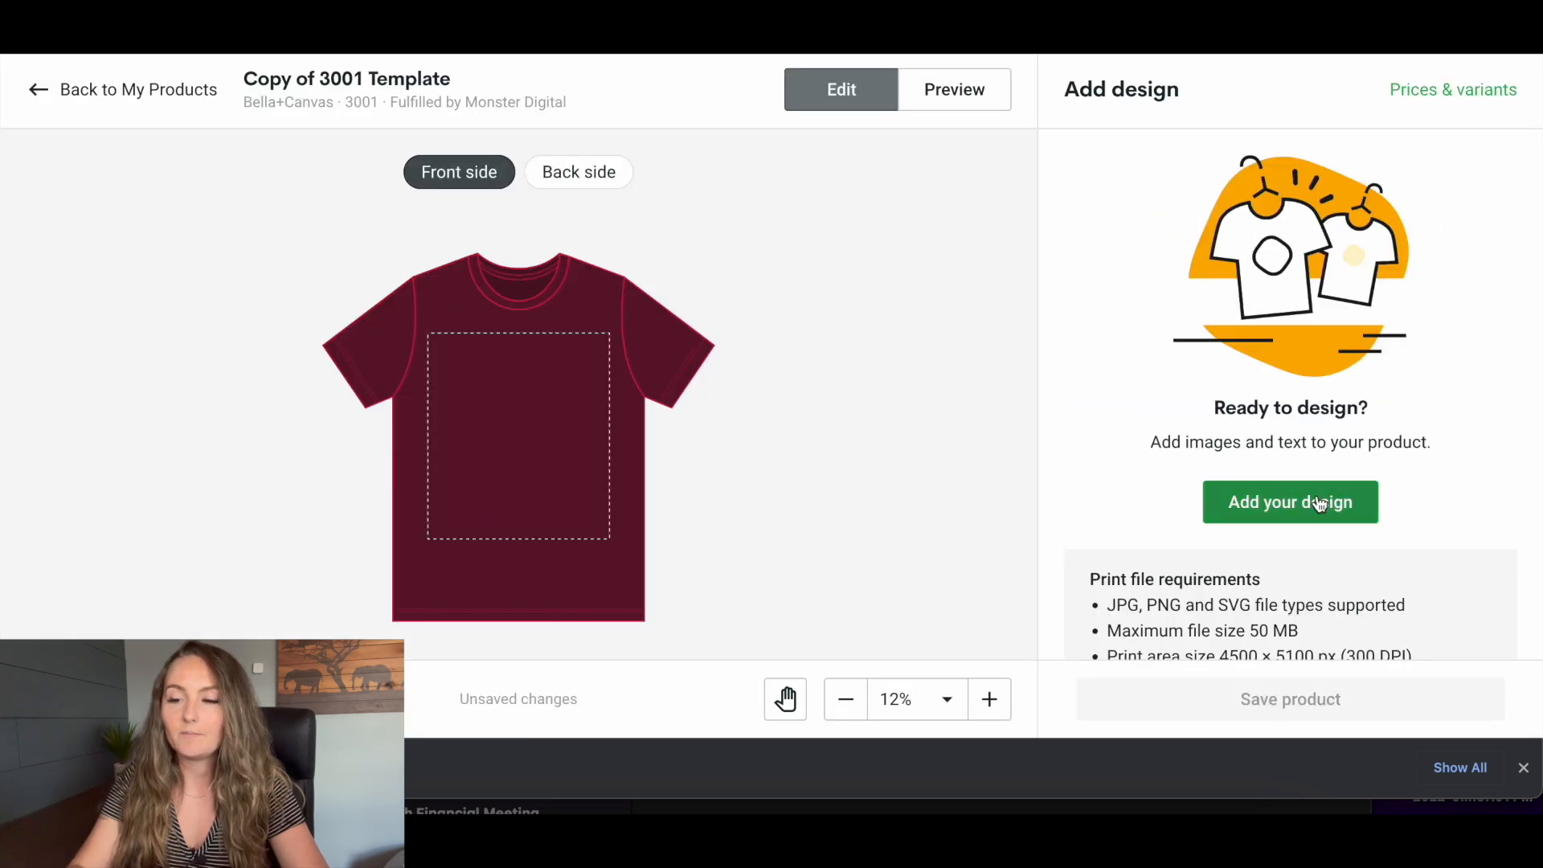
Place mama.png from the design library on the shirt front, shift it slightly upward and center it horizontally.
{"action": "left_click", "coordinate": [1319, 504]}
{"action": "left_click", "coordinate": [1294, 161]}
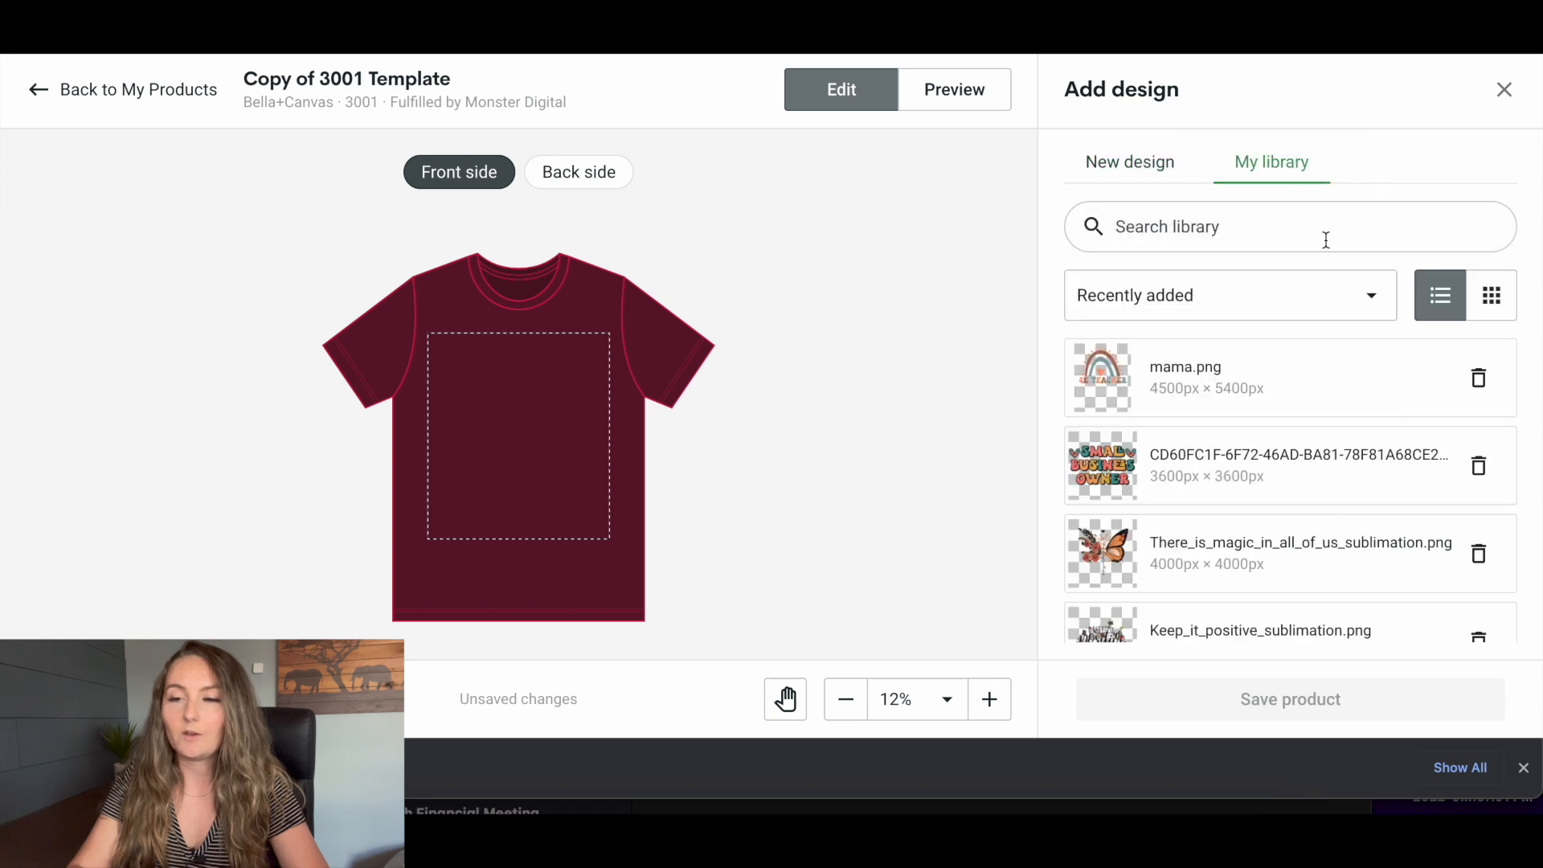
{"action": "left_click", "coordinate": [1172, 367]}
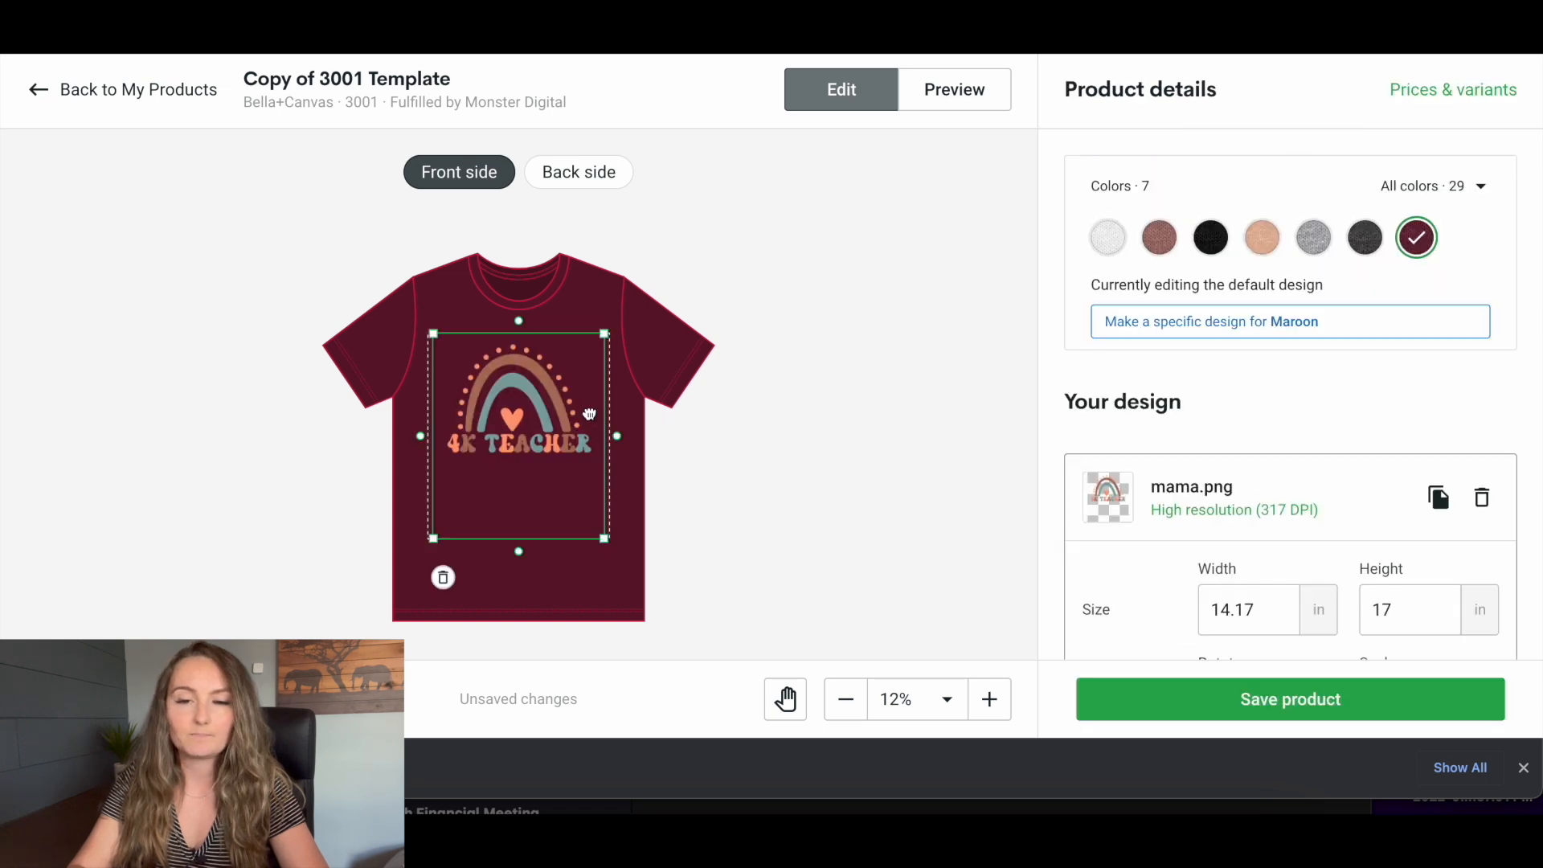
{"action": "scroll", "coordinate": [1192, 502], "scroll_direction": "down", "scroll_amount": 2}
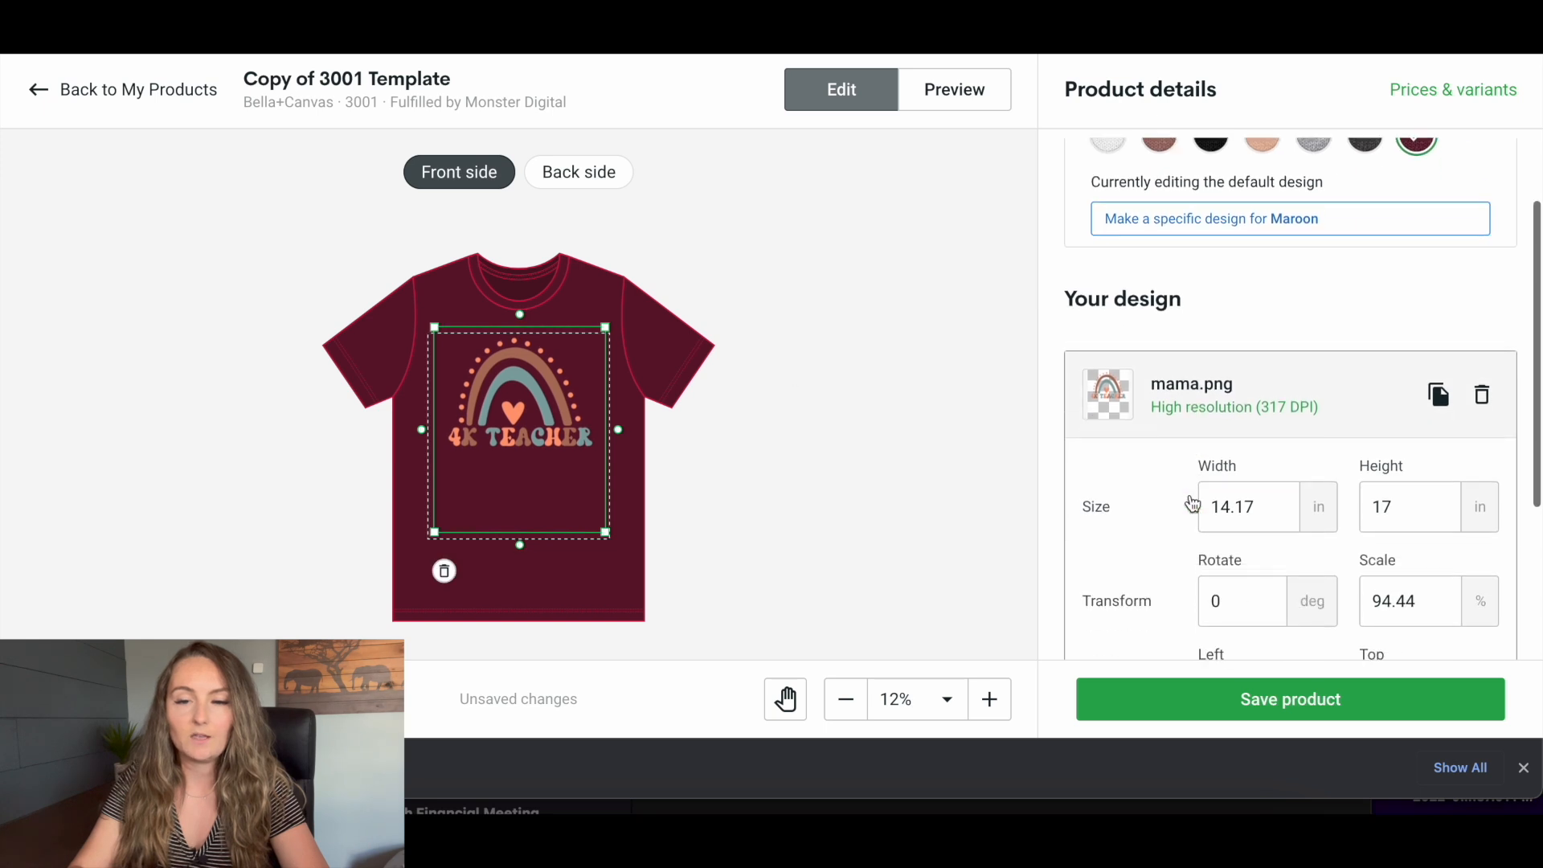
{"action": "scroll", "coordinate": [1192, 502], "scroll_direction": "down", "scroll_amount": 2}
{"action": "left_click", "coordinate": [1267, 651]}
{"action": "scroll", "coordinate": [1282, 460], "scroll_direction": "up", "scroll_amount": 4}
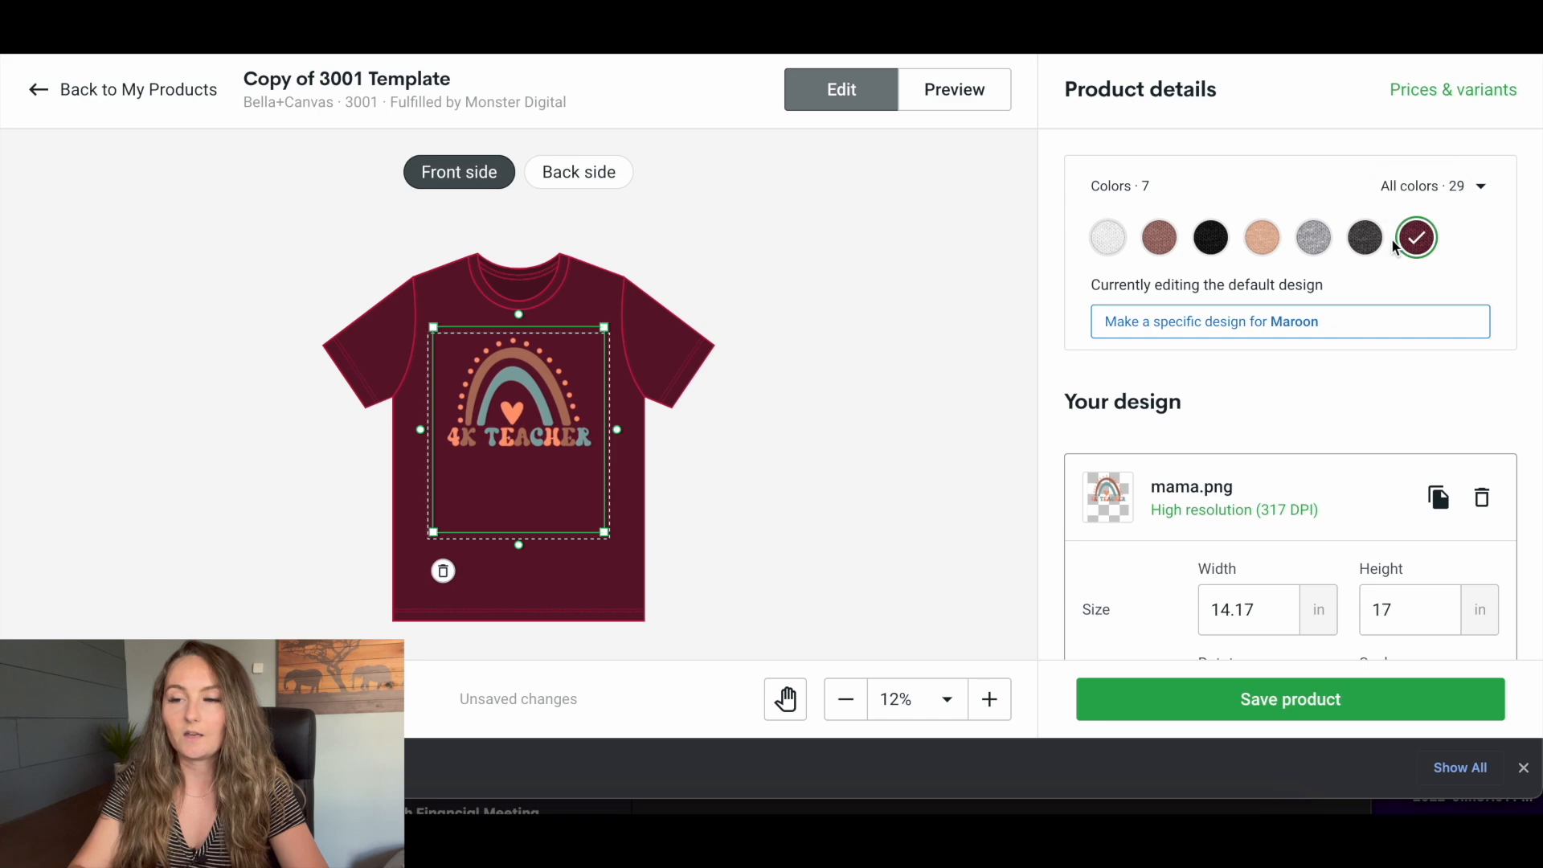
Narrow the copied product's shirt colors to three, deselecting Black among others, and save the product.
{"action": "left_click", "coordinate": [1451, 190]}
{"action": "left_click", "coordinate": [1251, 323]}
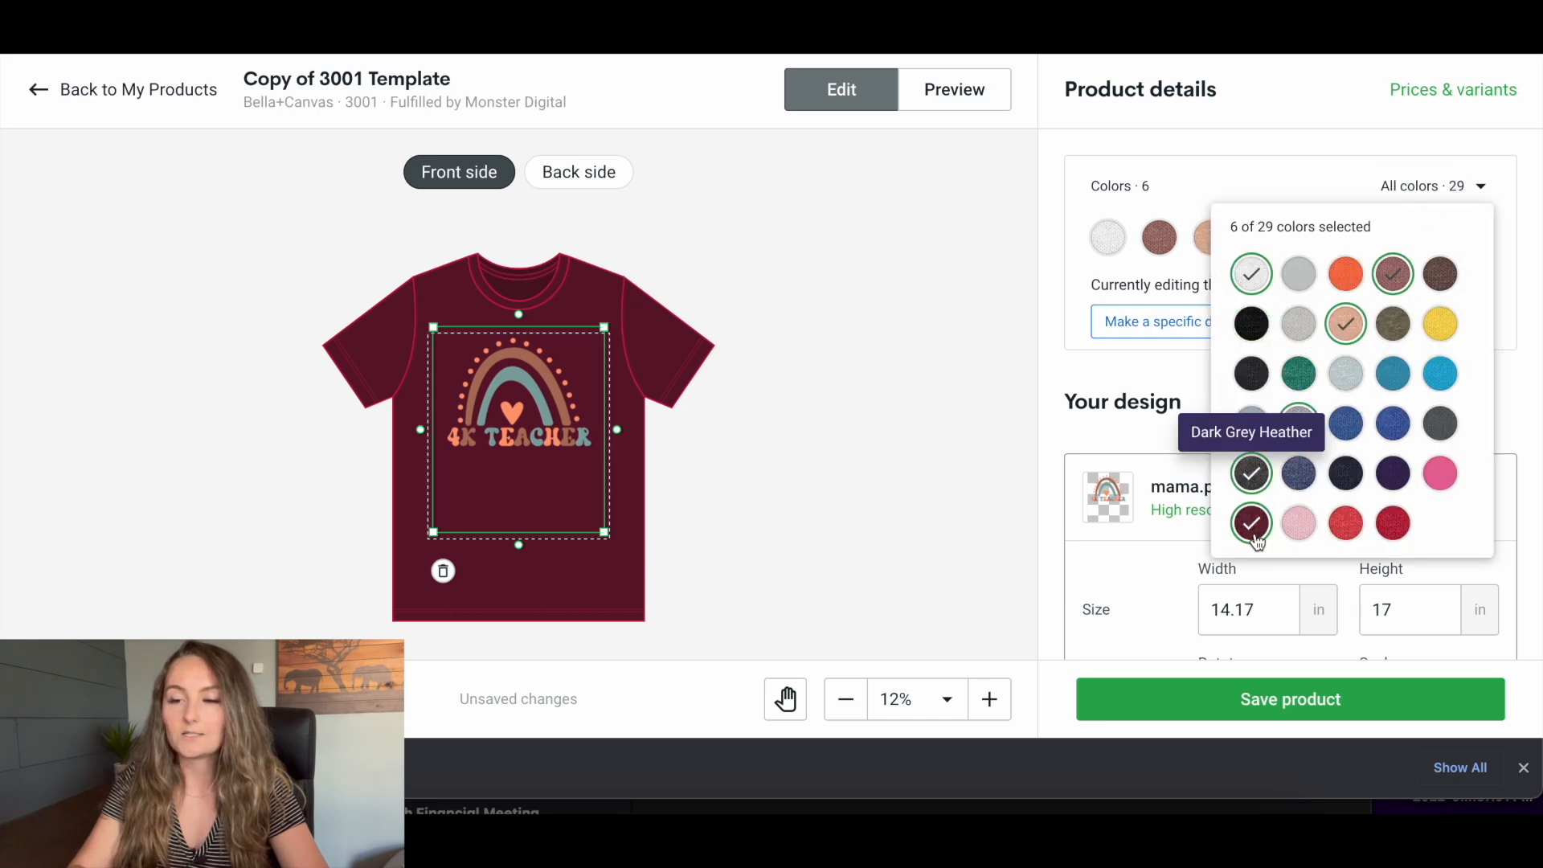
{"action": "left_click", "coordinate": [1168, 696]}
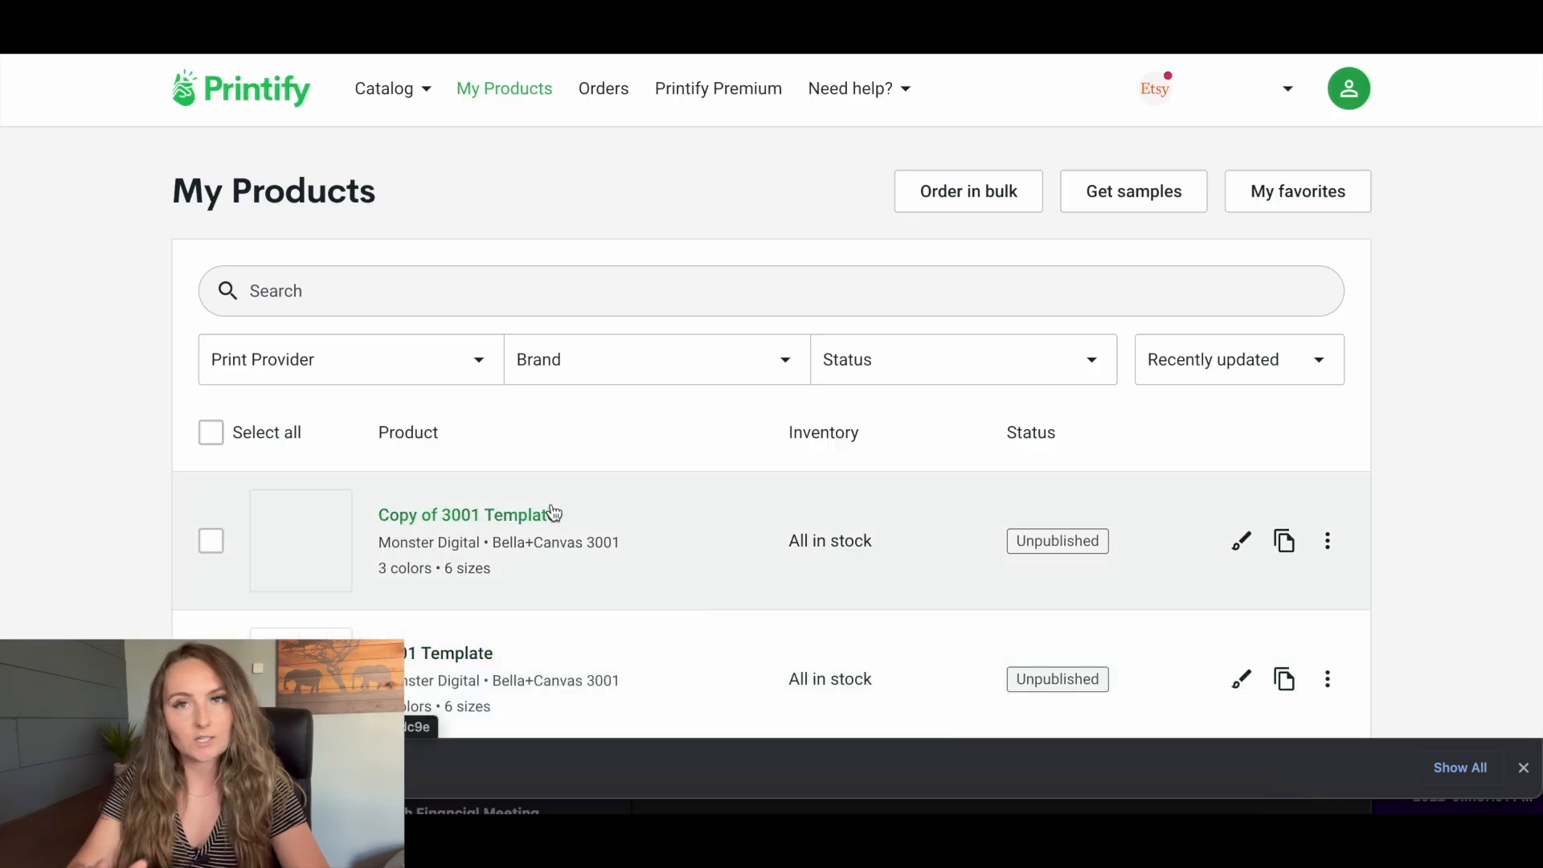
Open the Copy of 3001 Template listing and check the retail prices carried over for each size.
{"action": "left_click", "coordinate": [526, 514]}
{"action": "scroll", "coordinate": [720, 402], "scroll_direction": "down", "scroll_amount": 10}
{"action": "scroll", "coordinate": [720, 402], "scroll_direction": "down", "scroll_amount": 5}
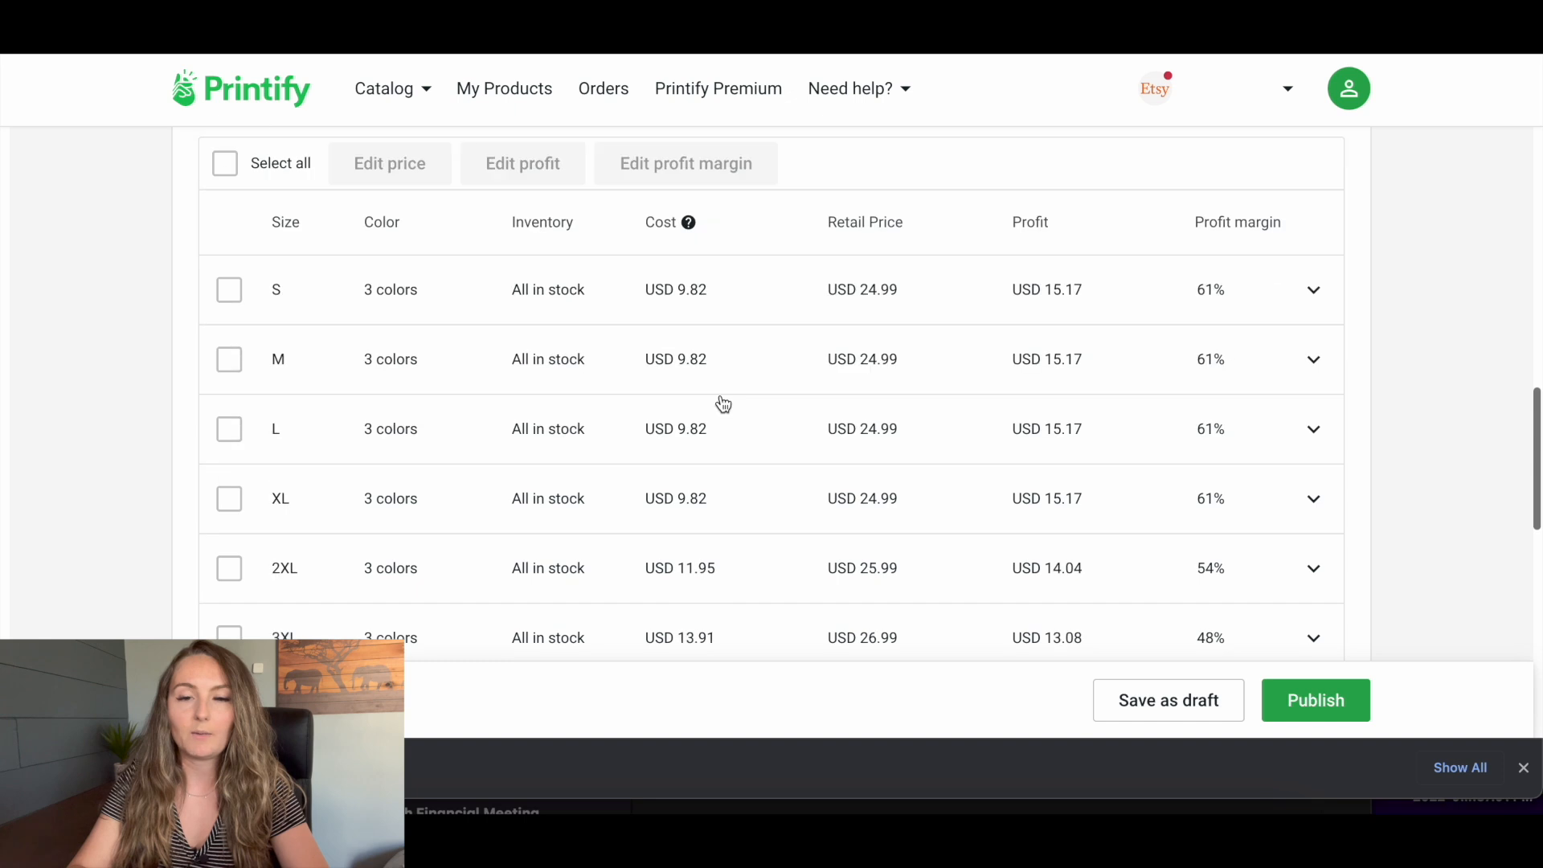
{"action": "scroll", "coordinate": [720, 403], "scroll_direction": "up", "scroll_amount": 2}
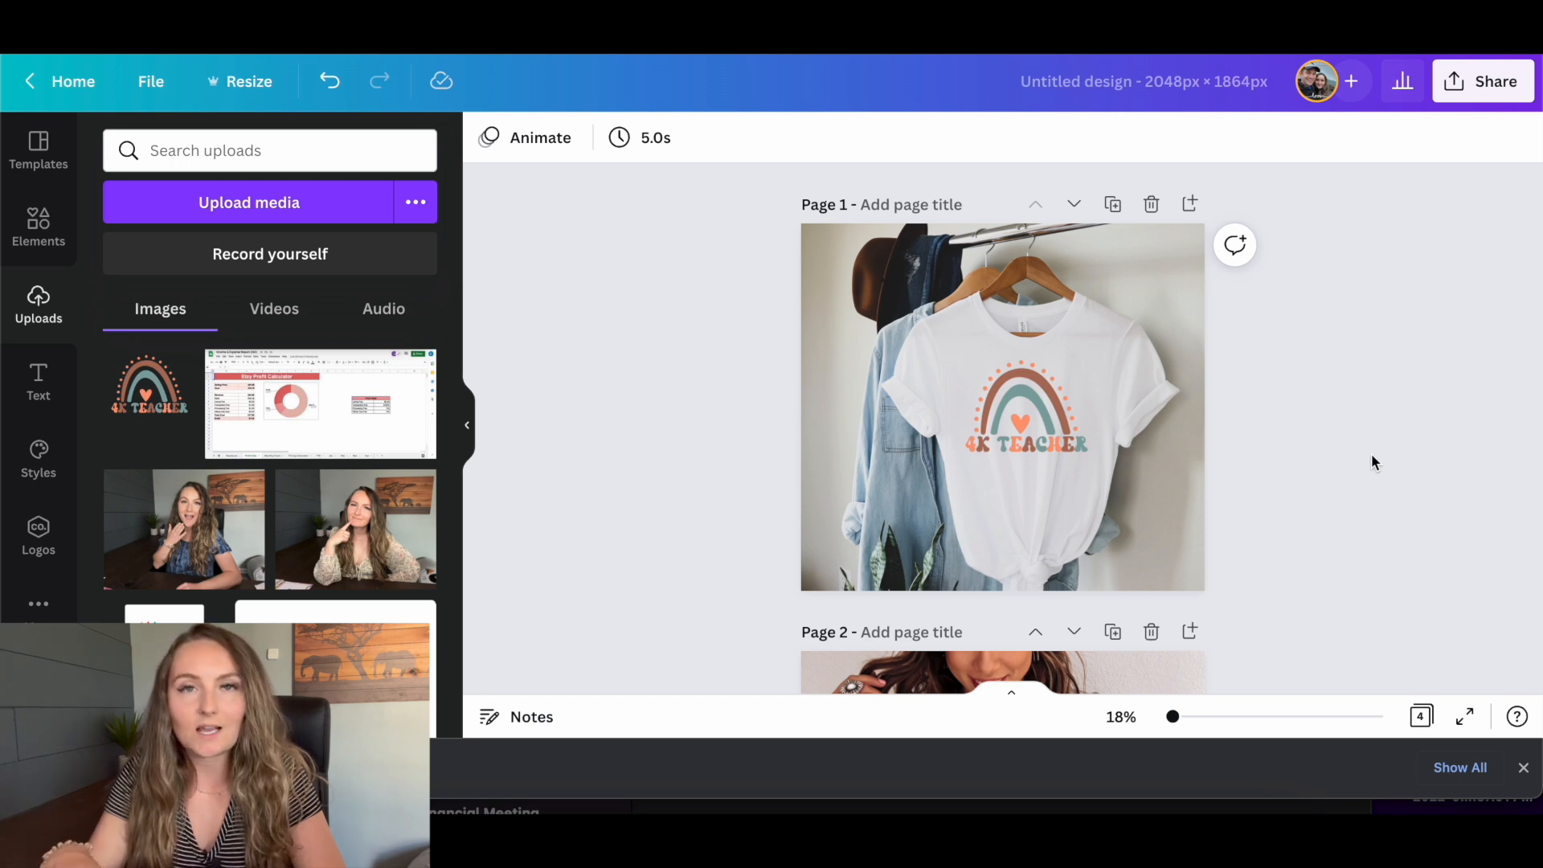
Slightly reduce the opacity of the 4K Teacher design on the white shirt mockup on page 1.
{"action": "scroll", "coordinate": [1305, 398], "scroll_direction": "down", "scroll_amount": 5}
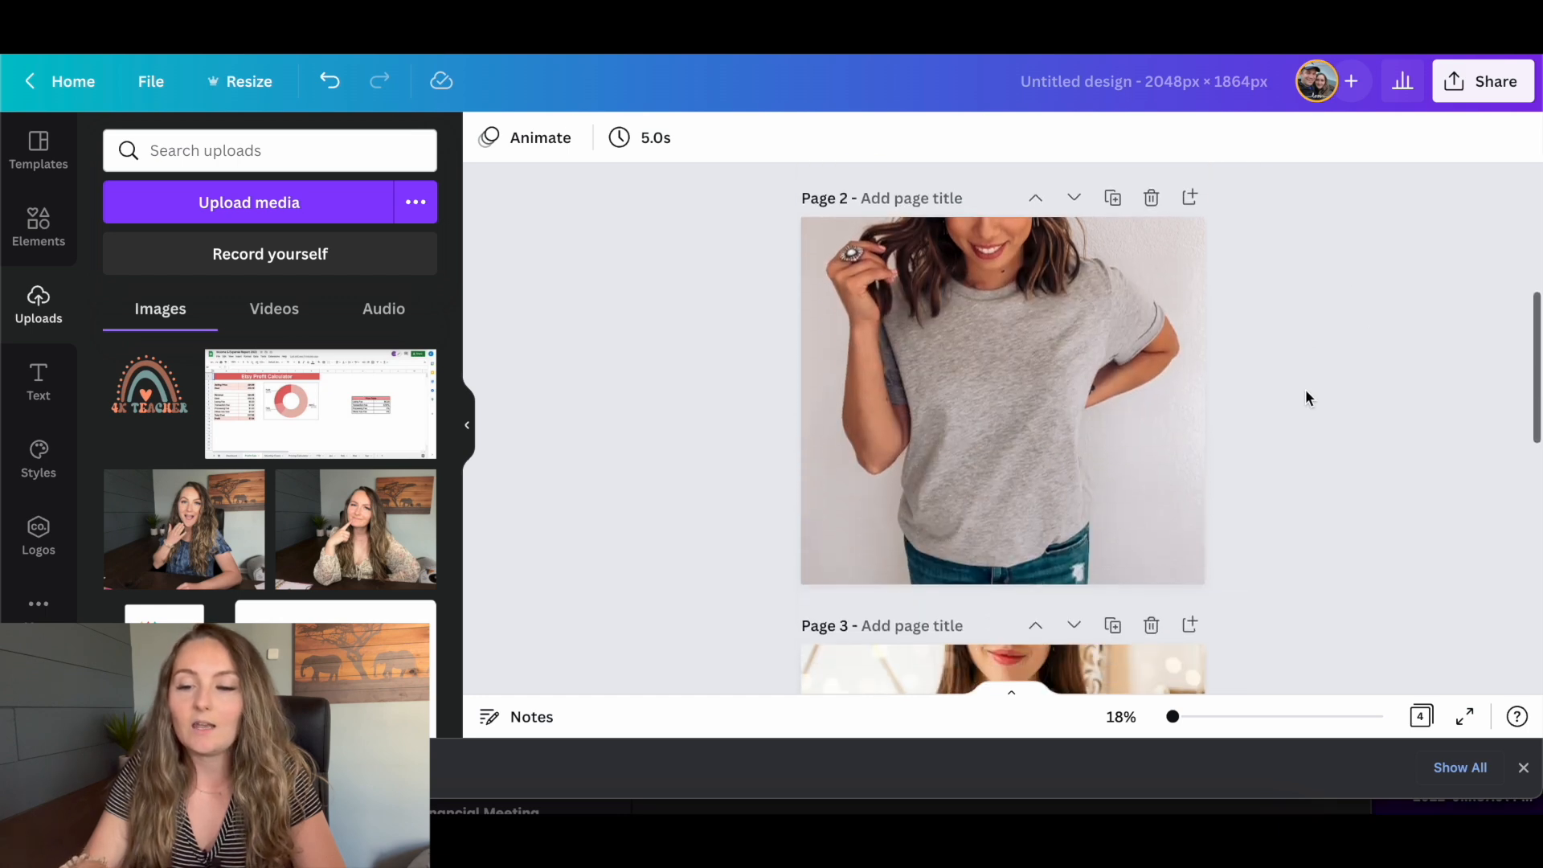
{"action": "scroll", "coordinate": [1306, 398], "scroll_direction": "down", "scroll_amount": 10}
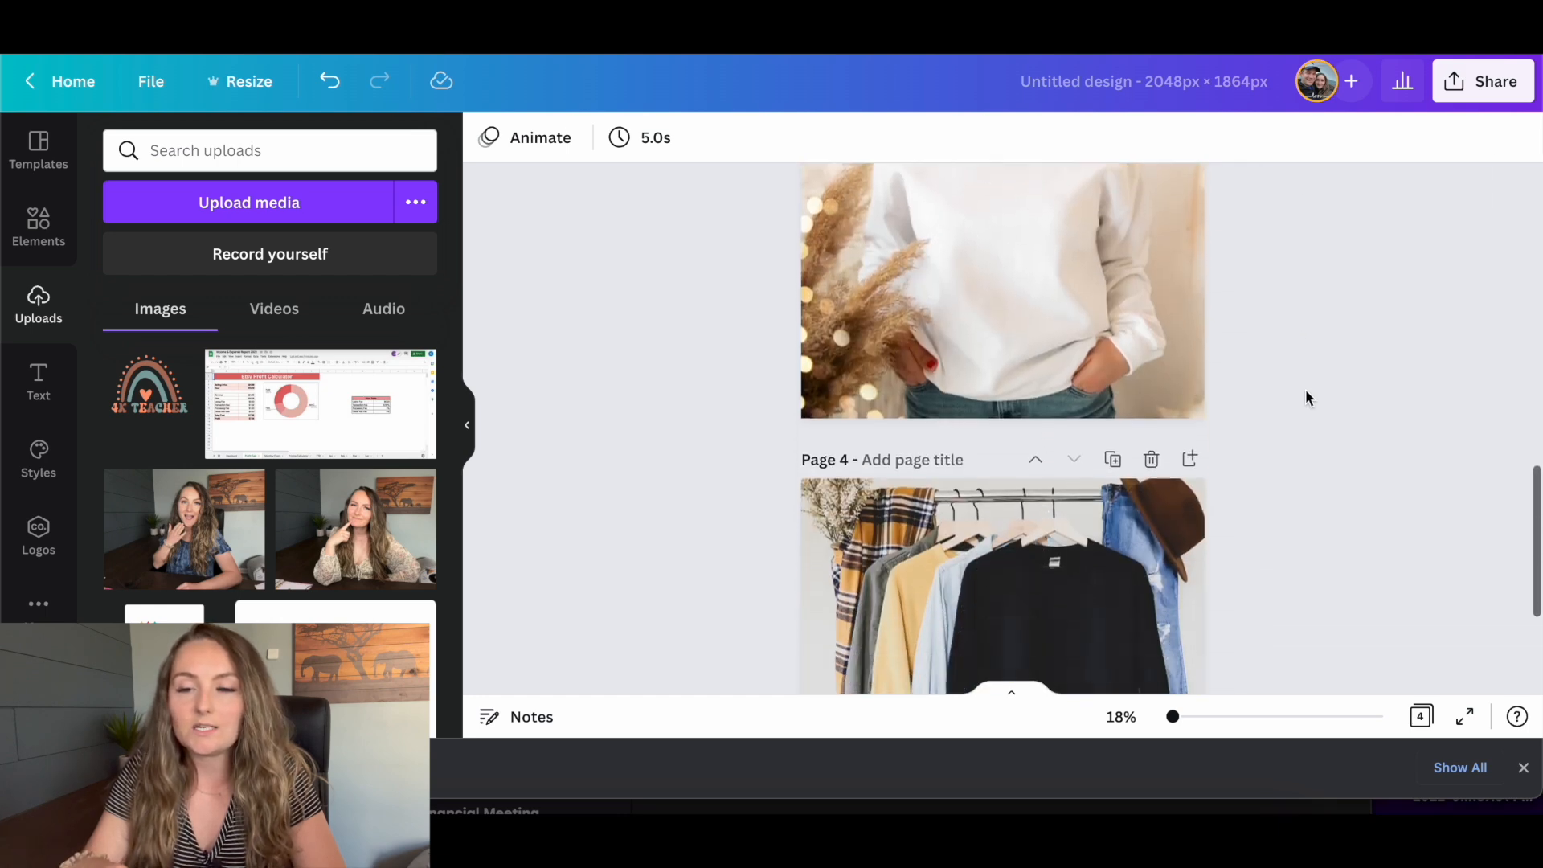
{"action": "scroll", "coordinate": [1306, 393], "scroll_direction": "down", "scroll_amount": 1}
{"action": "scroll", "coordinate": [1306, 394], "scroll_direction": "up", "scroll_amount": 15}
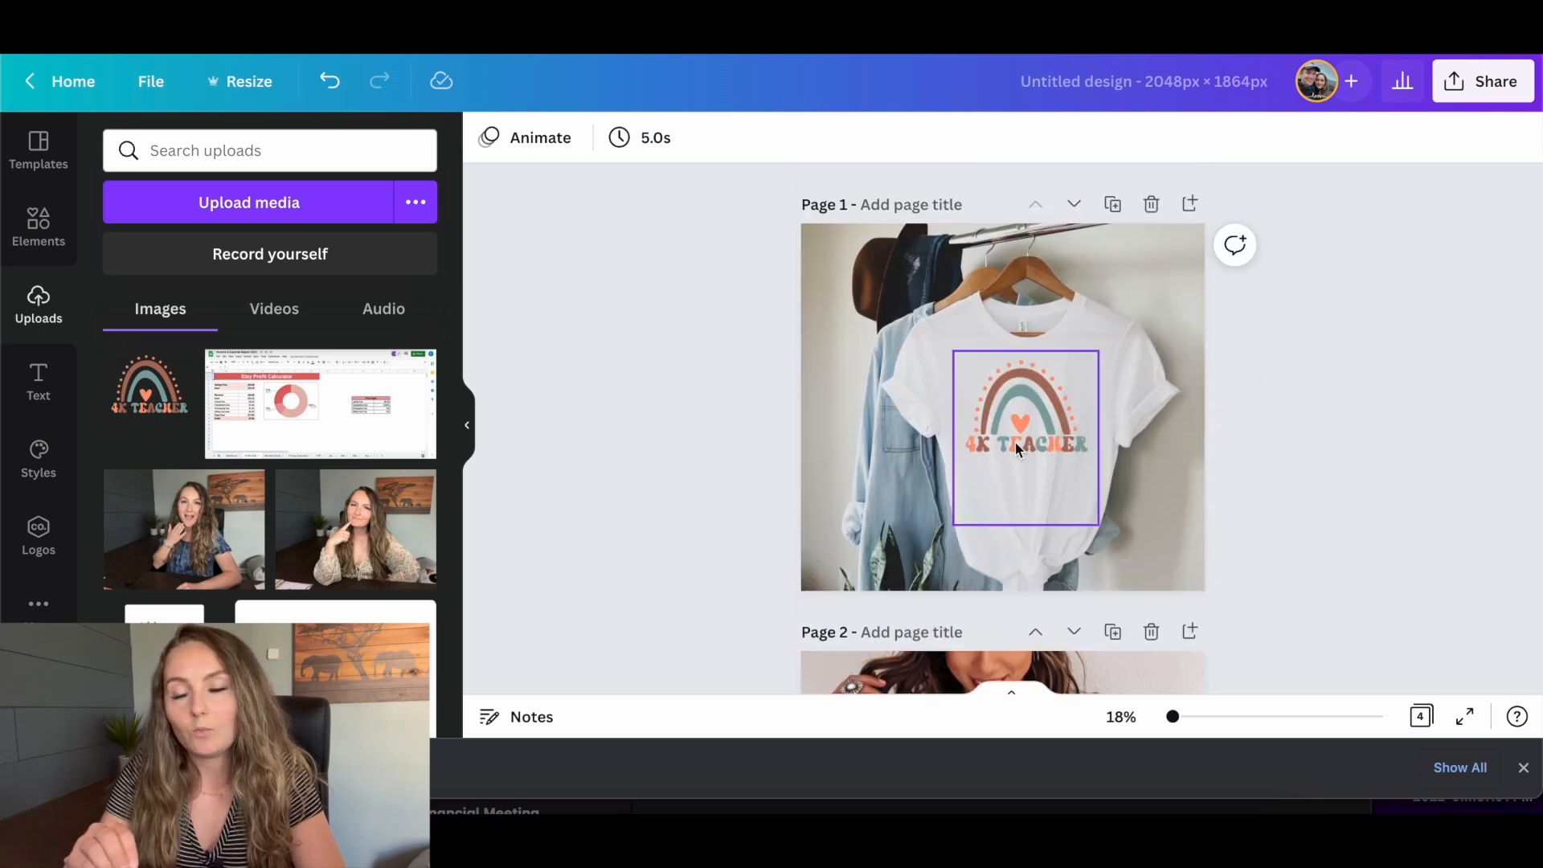
{"action": "left_click", "coordinate": [1038, 423]}
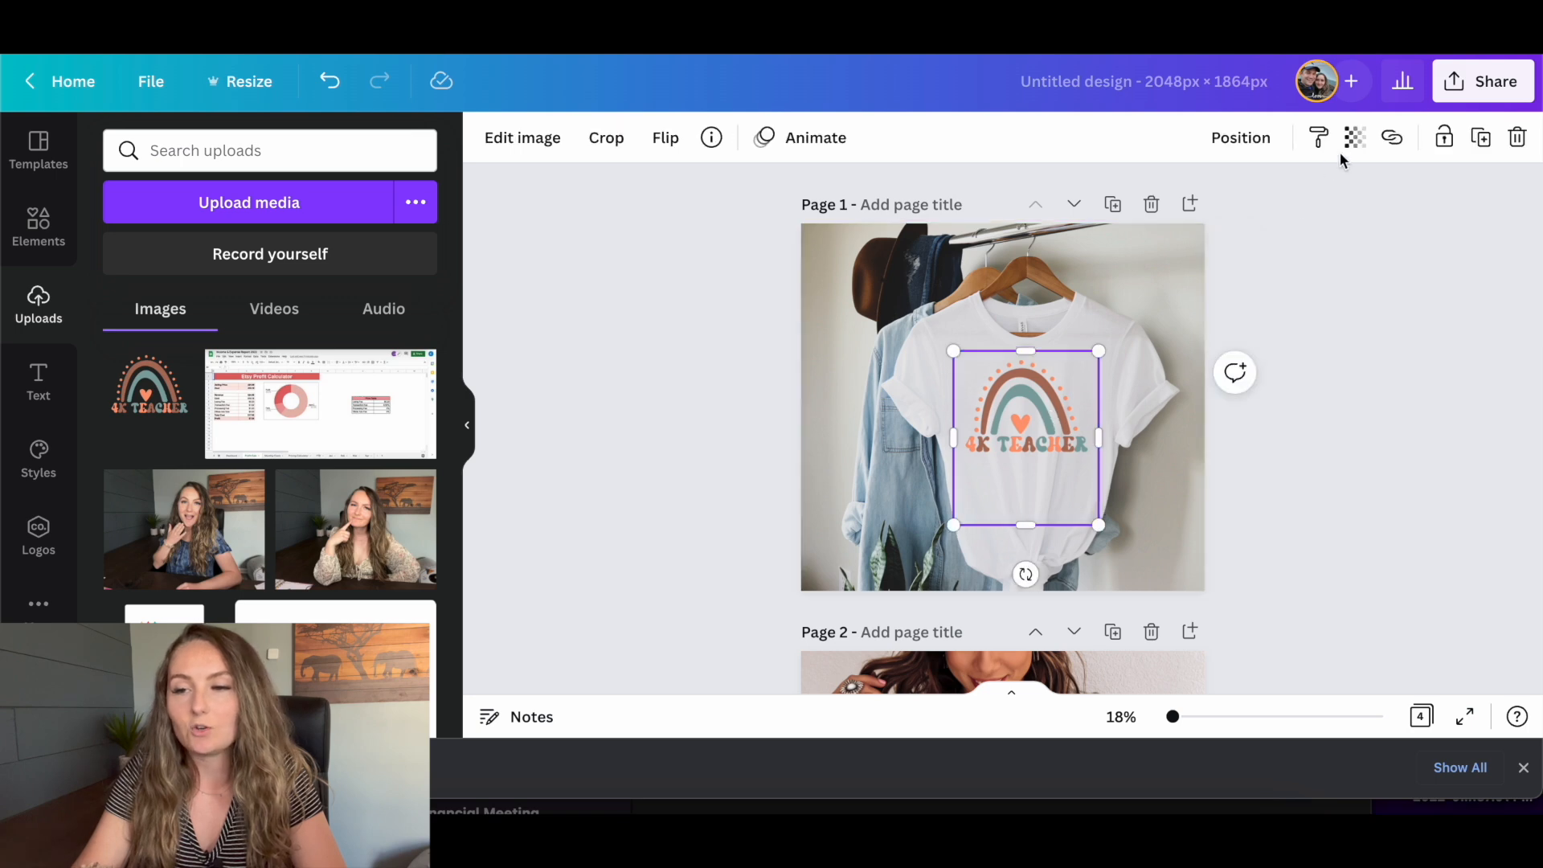
{"action": "left_click", "coordinate": [1355, 138]}
{"action": "left_click_drag", "start_coordinate": [1342, 230], "coordinate": [1330, 235]}
{"action": "left_click", "coordinate": [1305, 314]}
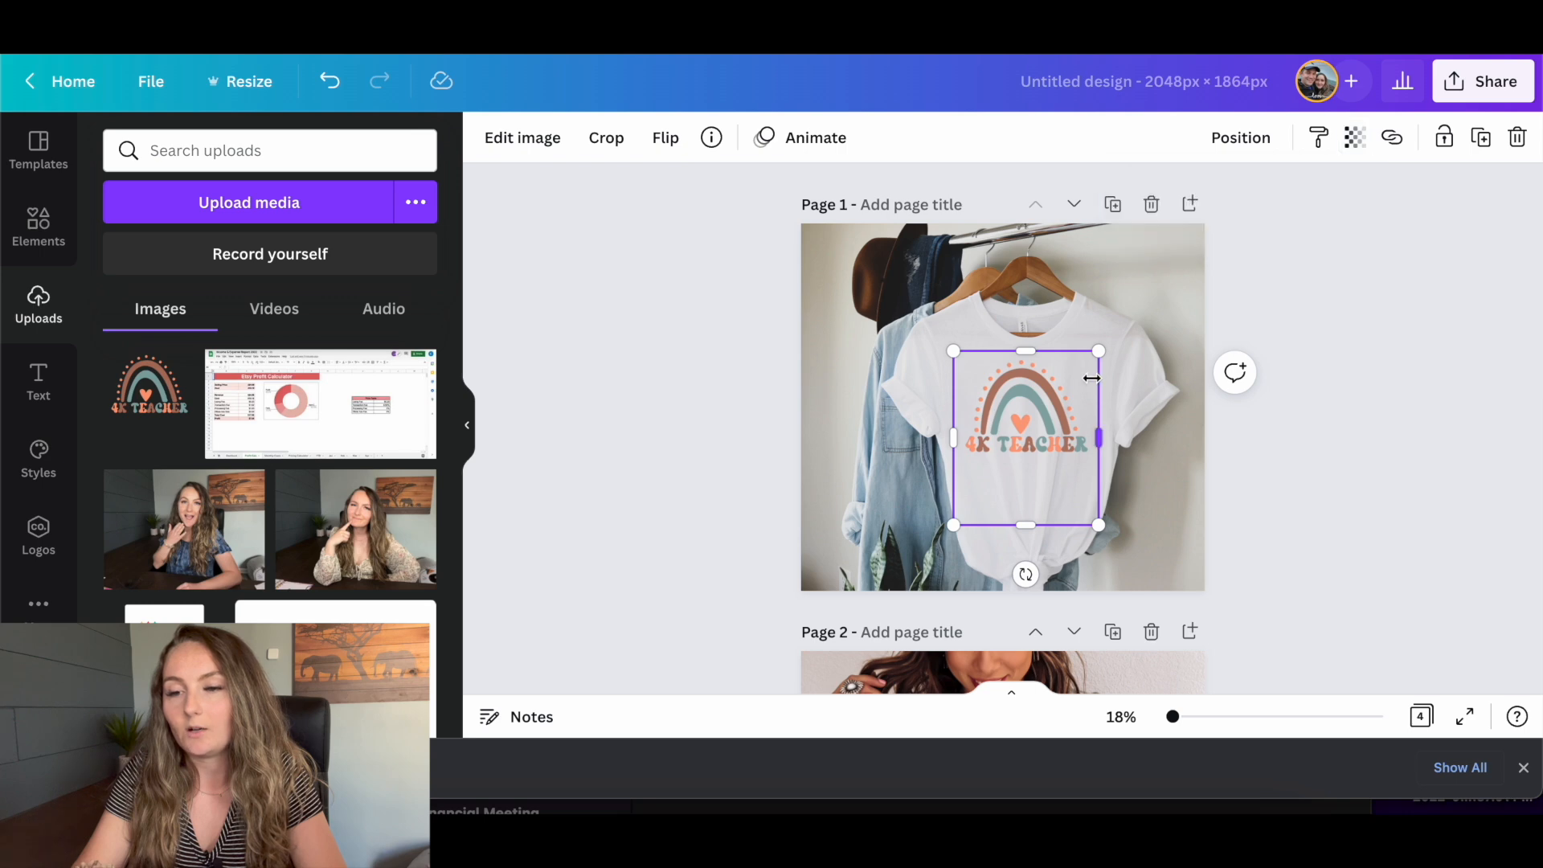
{"action": "left_click", "coordinate": [1260, 318]}
Copy the 4K Teacher design onto the grey shirt on page 2 and position it on the chest.
{"action": "left_click", "coordinate": [1043, 420]}
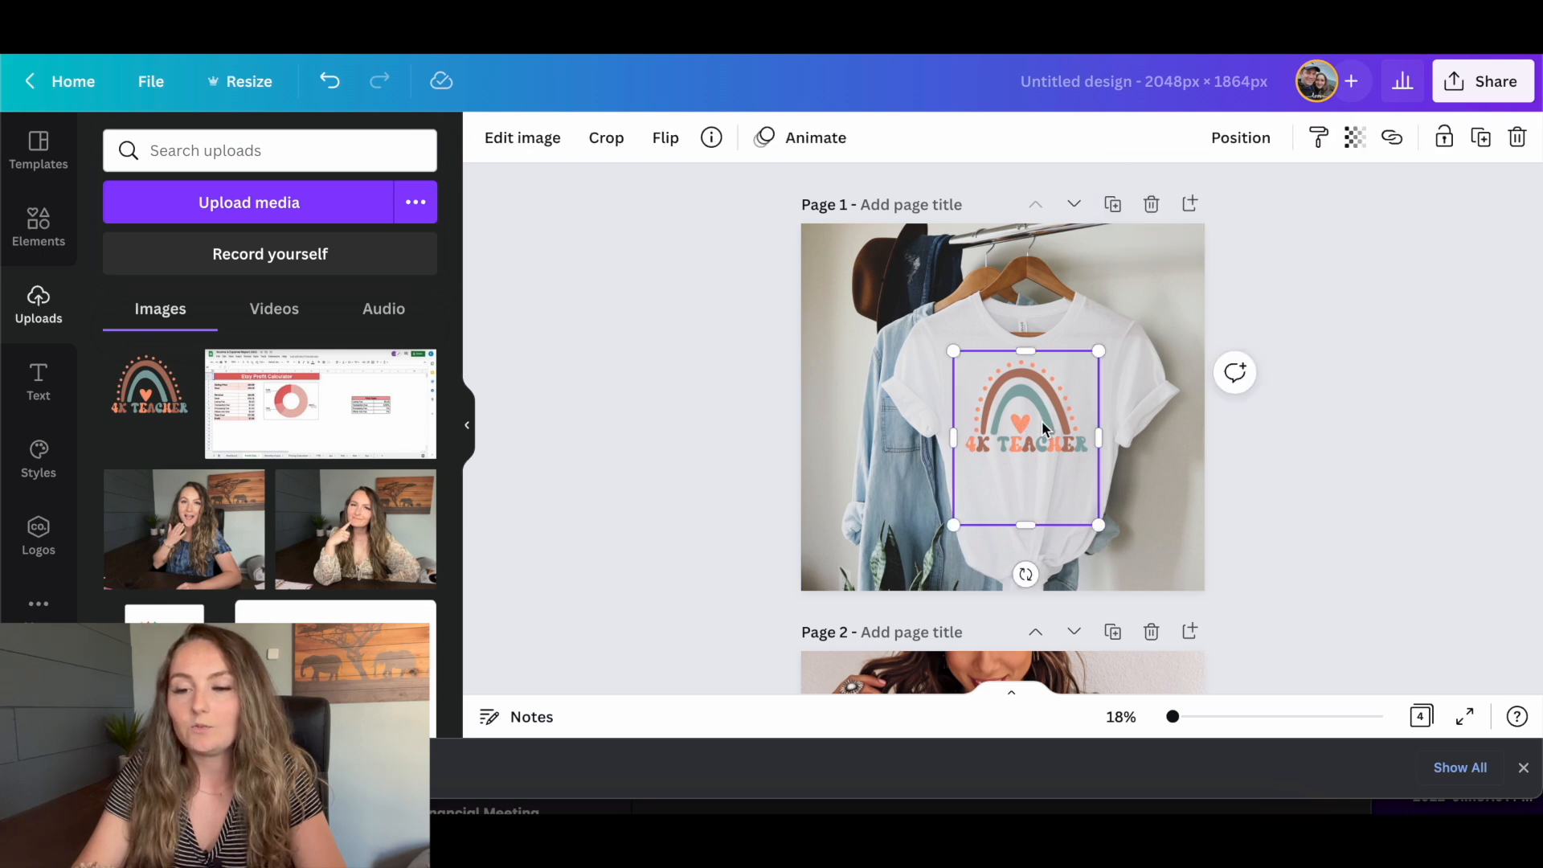
{"action": "scroll", "coordinate": [1041, 421], "scroll_direction": "down", "scroll_amount": 2}
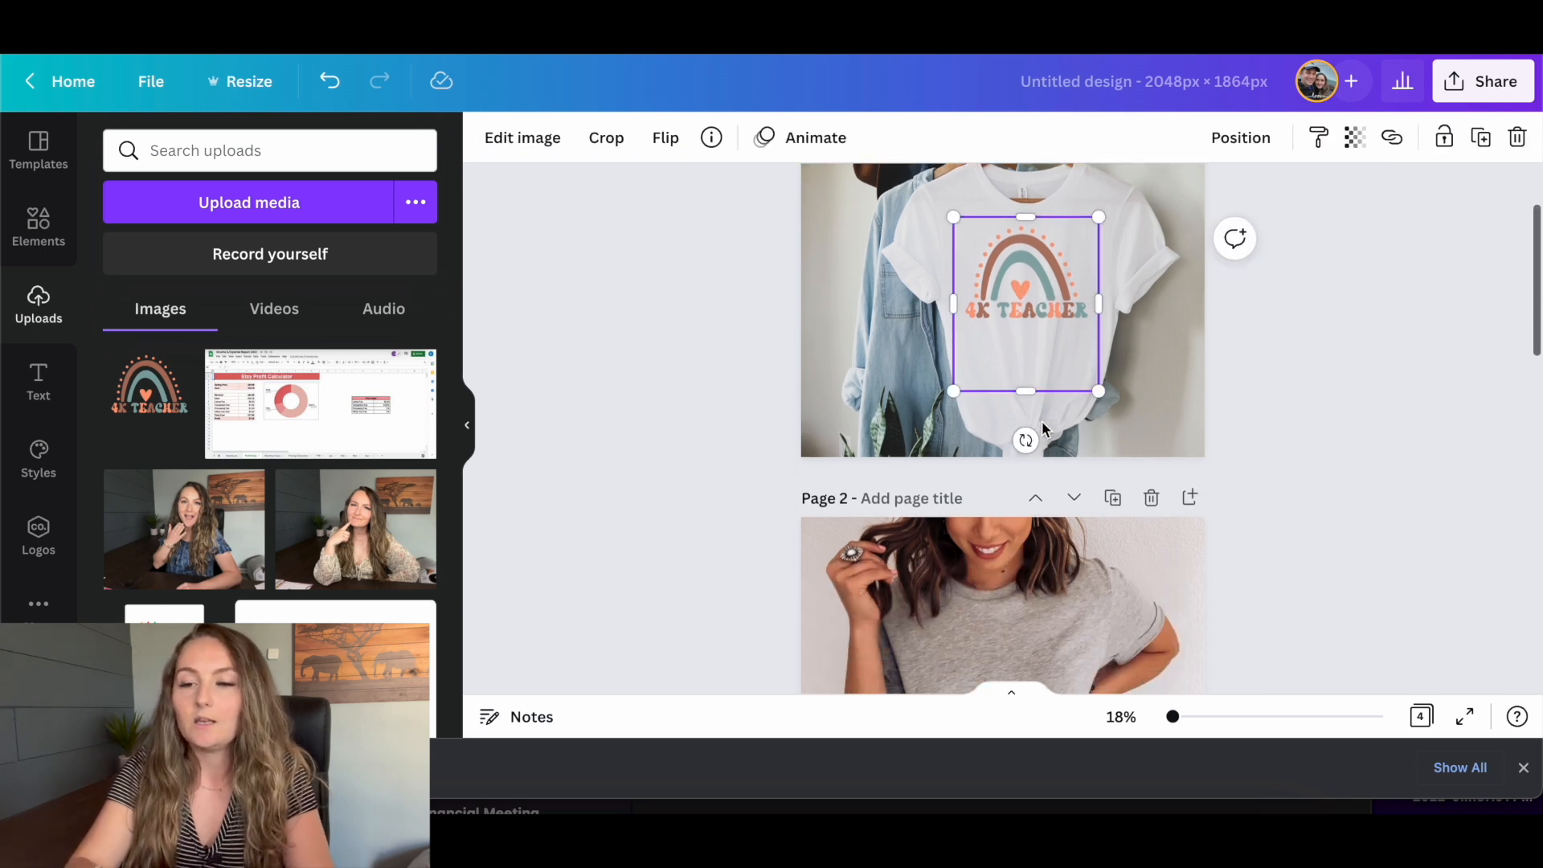
{"action": "scroll", "coordinate": [1029, 518], "scroll_direction": "down", "scroll_amount": 2}
{"action": "left_click", "coordinate": [1029, 525]}
{"action": "scroll", "coordinate": [1194, 522], "scroll_direction": "down", "scroll_amount": 1}
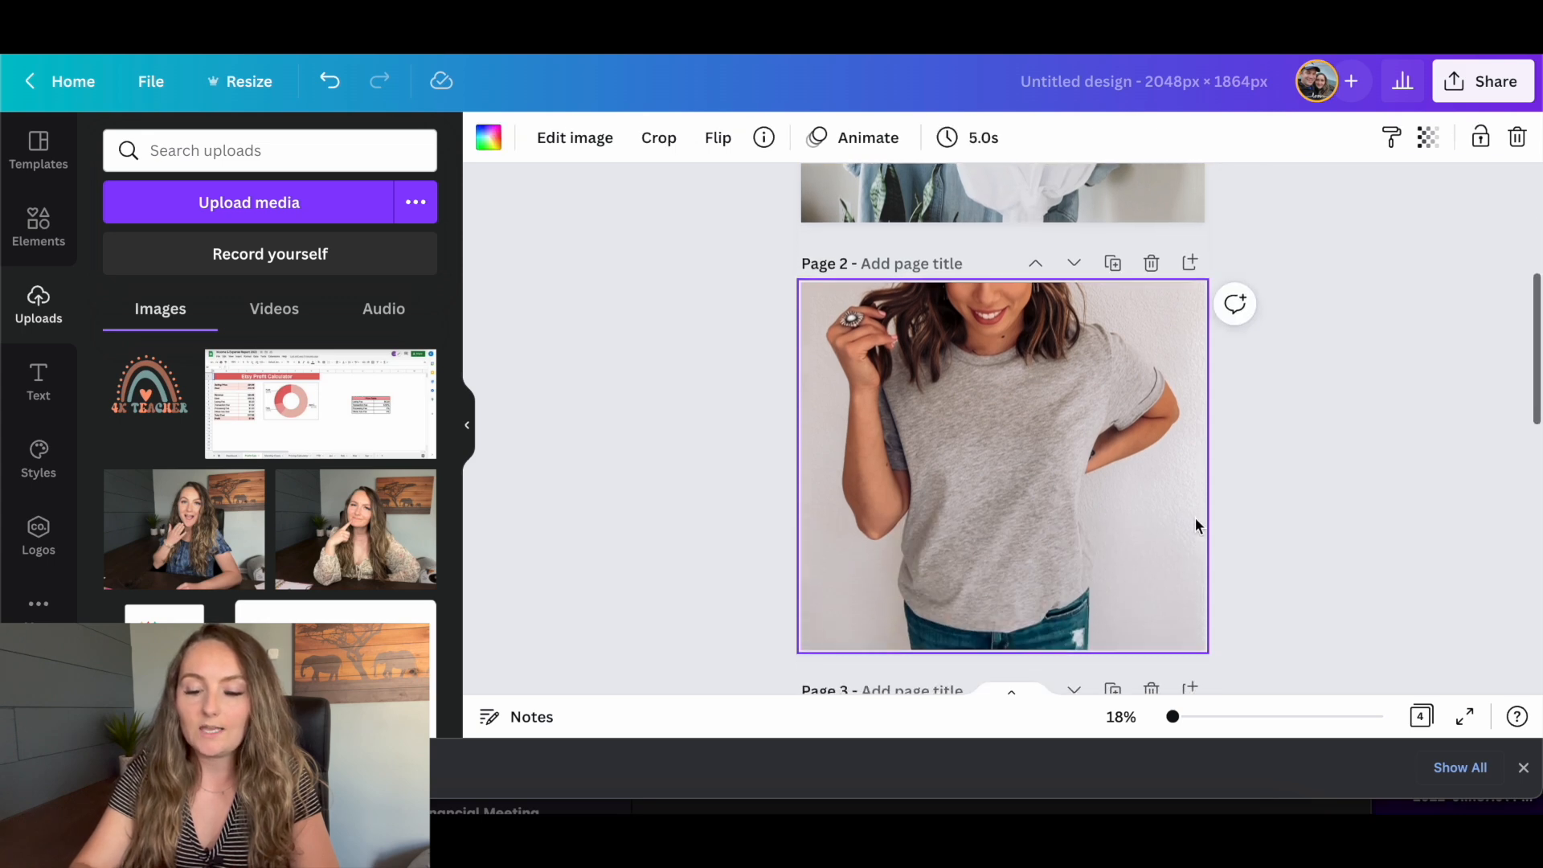
{"action": "key", "text": "ctrl+v"}
{"action": "left_click_drag", "start_coordinate": [994, 519], "coordinate": [957, 486]}
Paste the 4K Teacher design onto the white sweatshirt on page 3, enlarge it slightly and adjust its position on the chest.
{"action": "scroll", "coordinate": [1310, 450], "scroll_direction": "down", "scroll_amount": 5}
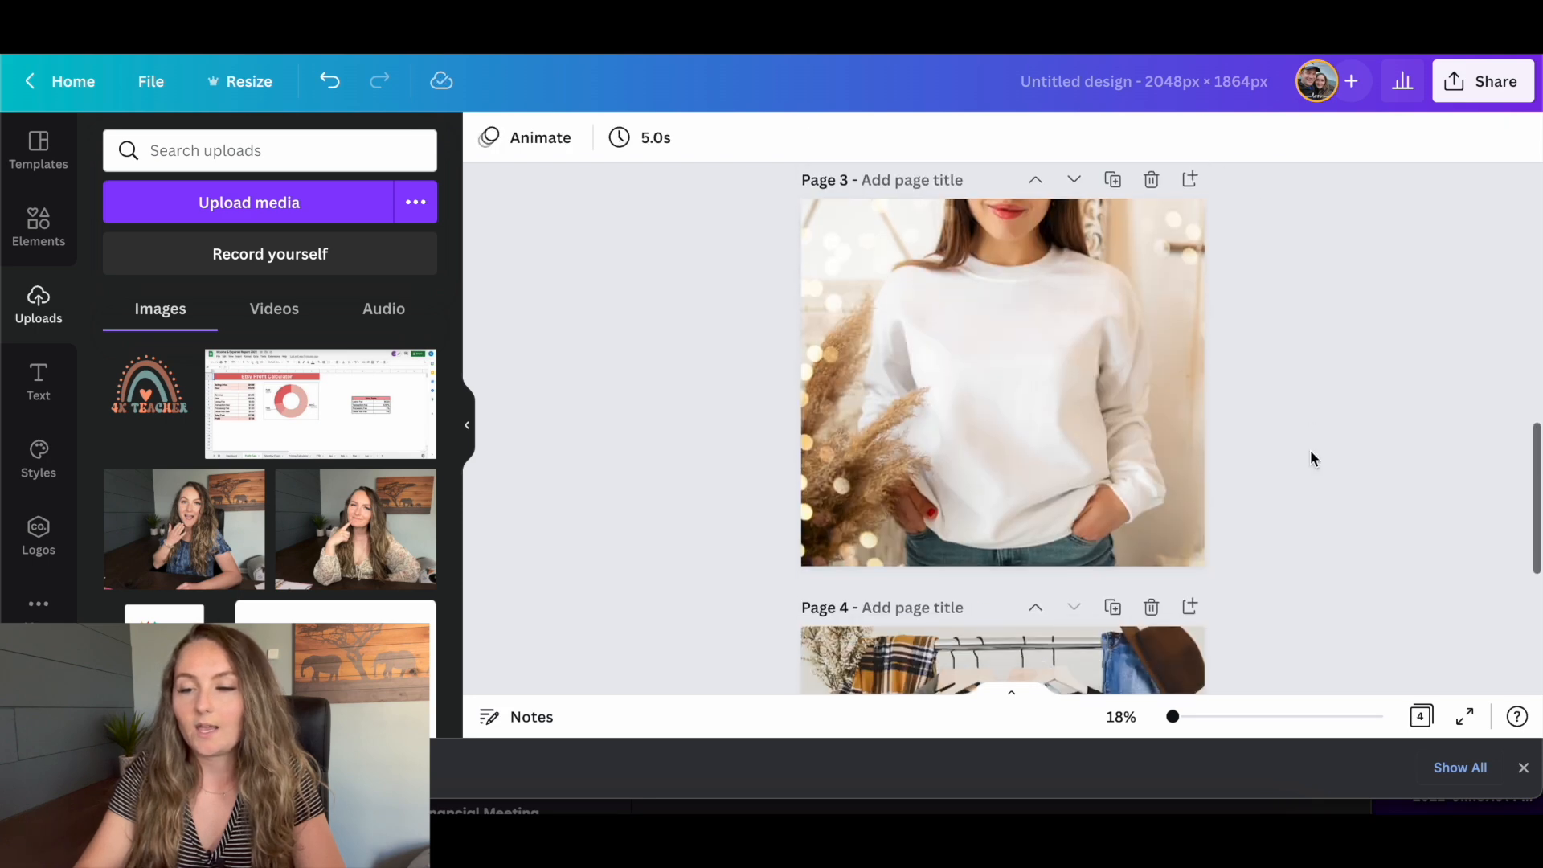
{"action": "key", "text": "ctrl+v"}
{"action": "left_click_drag", "start_coordinate": [1013, 389], "coordinate": [989, 367]}
{"action": "left_click_drag", "start_coordinate": [1075, 455], "coordinate": [1083, 464]}
{"action": "left_click_drag", "start_coordinate": [1012, 361], "coordinate": [1007, 347]}
{"action": "left_click", "coordinate": [1310, 393]}
Paste the design onto the black sweatshirt on page 4, position it slightly smaller on the chest, and open the download options.
{"action": "scroll", "coordinate": [1310, 392], "scroll_direction": "down", "scroll_amount": 2}
{"action": "scroll", "coordinate": [1310, 393], "scroll_direction": "down", "scroll_amount": 3}
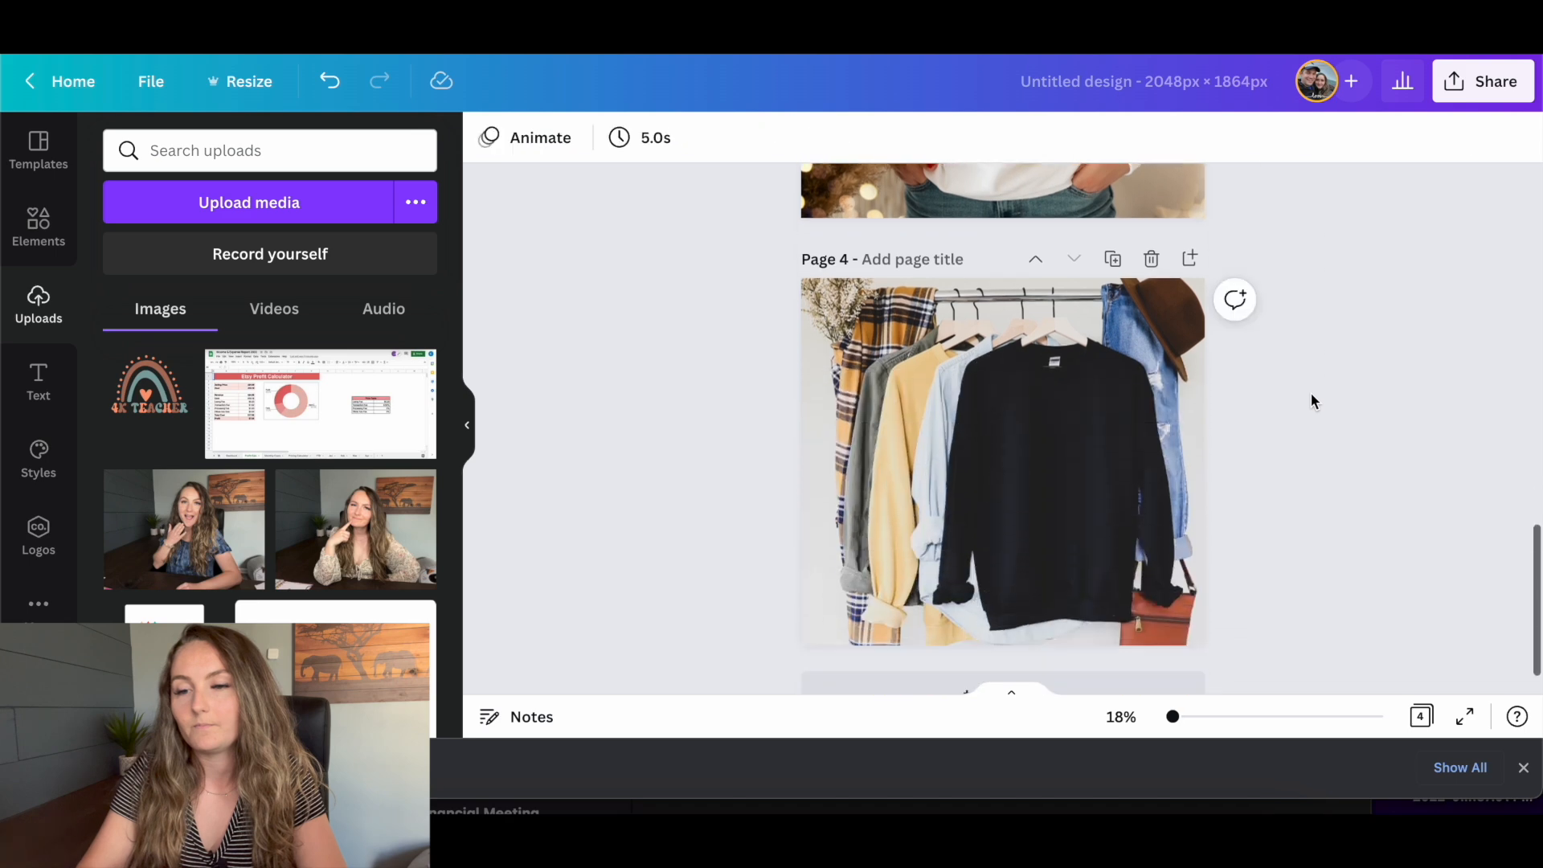
{"action": "key", "text": "ctrl+v"}
{"action": "left_click_drag", "start_coordinate": [1055, 465], "coordinate": [1094, 450]}
{"action": "left_click_drag", "start_coordinate": [1137, 545], "coordinate": [1123, 533]}
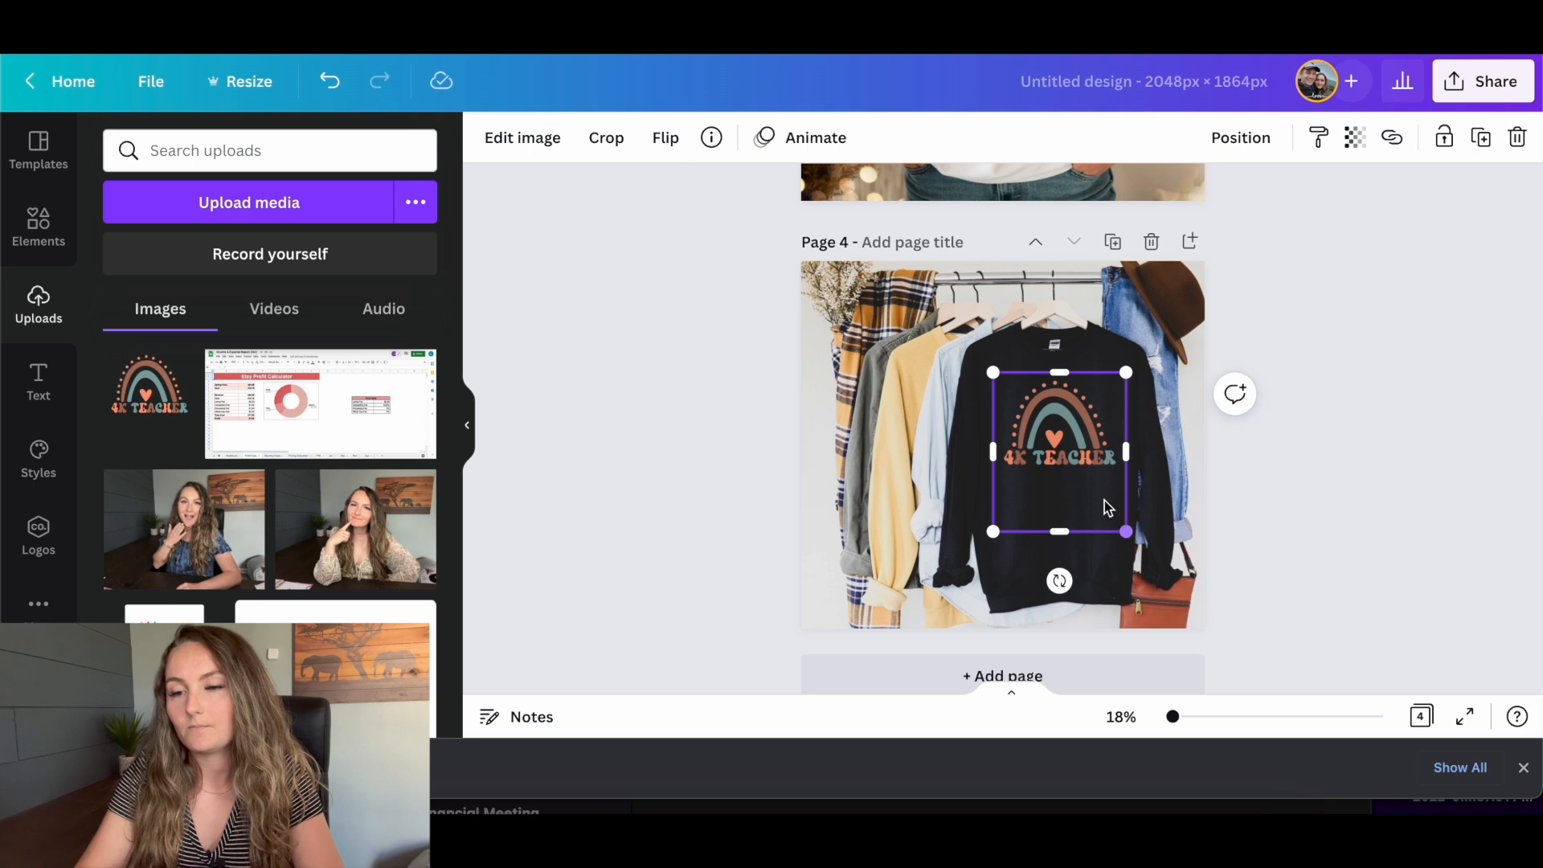
{"action": "left_click", "coordinate": [1283, 452]}
{"action": "left_click", "coordinate": [1458, 87]}
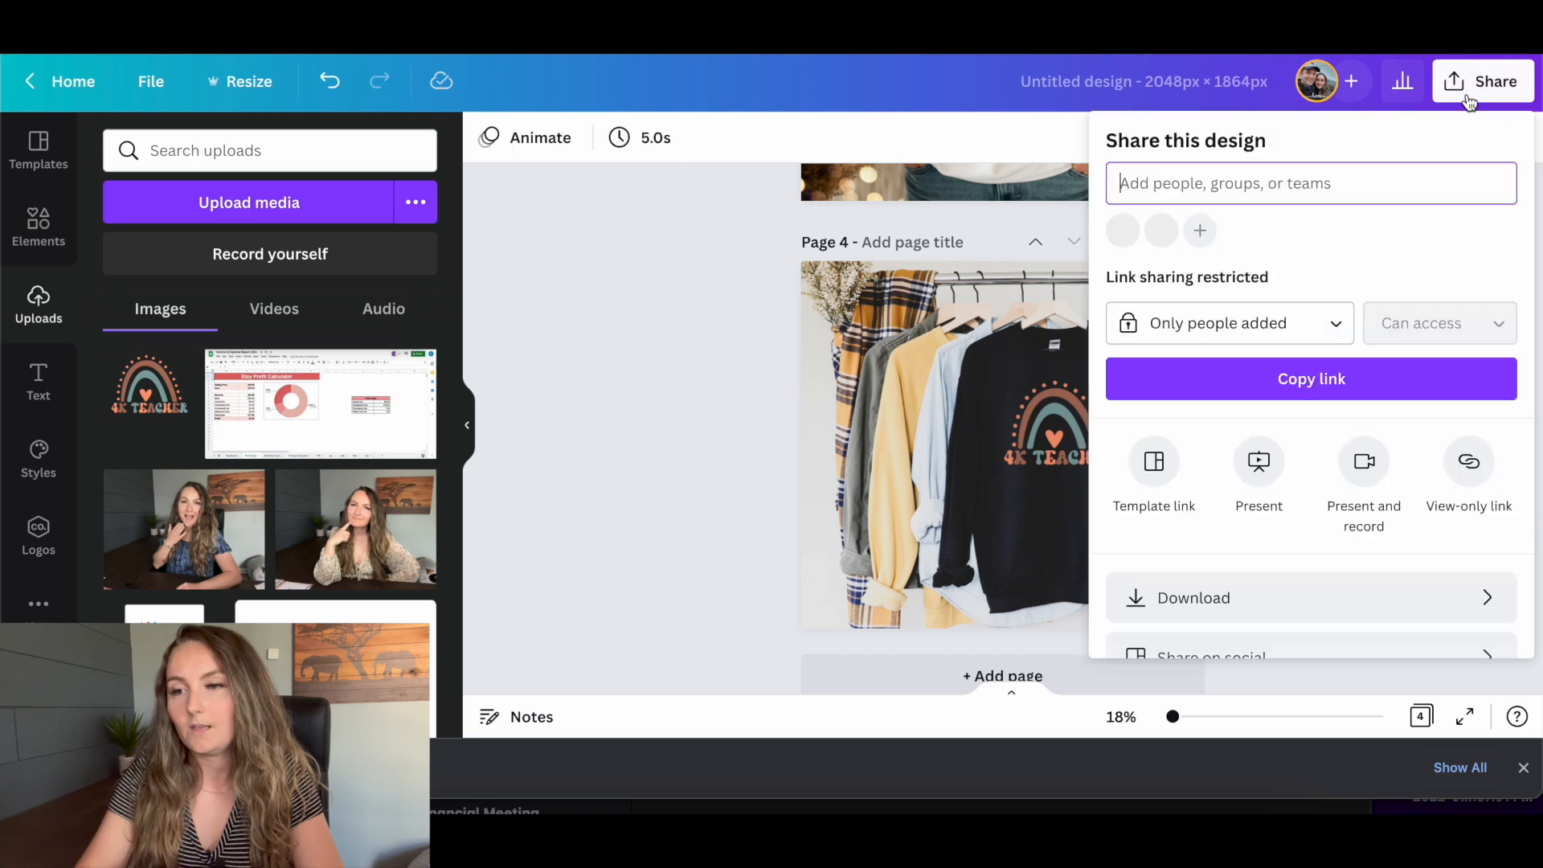
{"action": "left_click", "coordinate": [1212, 594]}
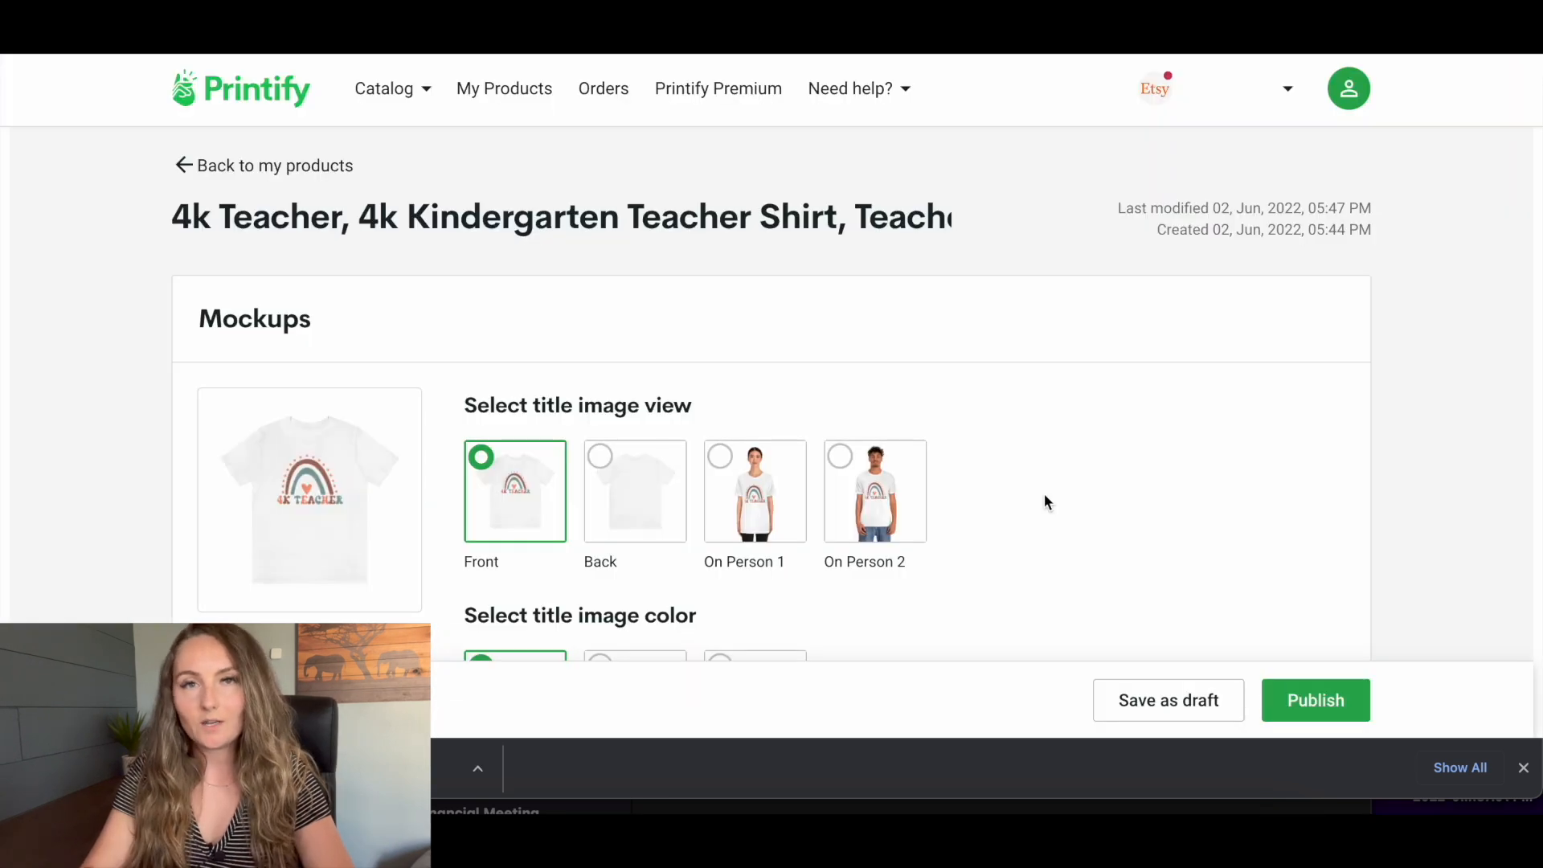
In Printify, copy the full title of the published 4k Teacher shirt listing.
{"action": "scroll", "coordinate": [1043, 494], "scroll_direction": "down", "scroll_amount": 8}
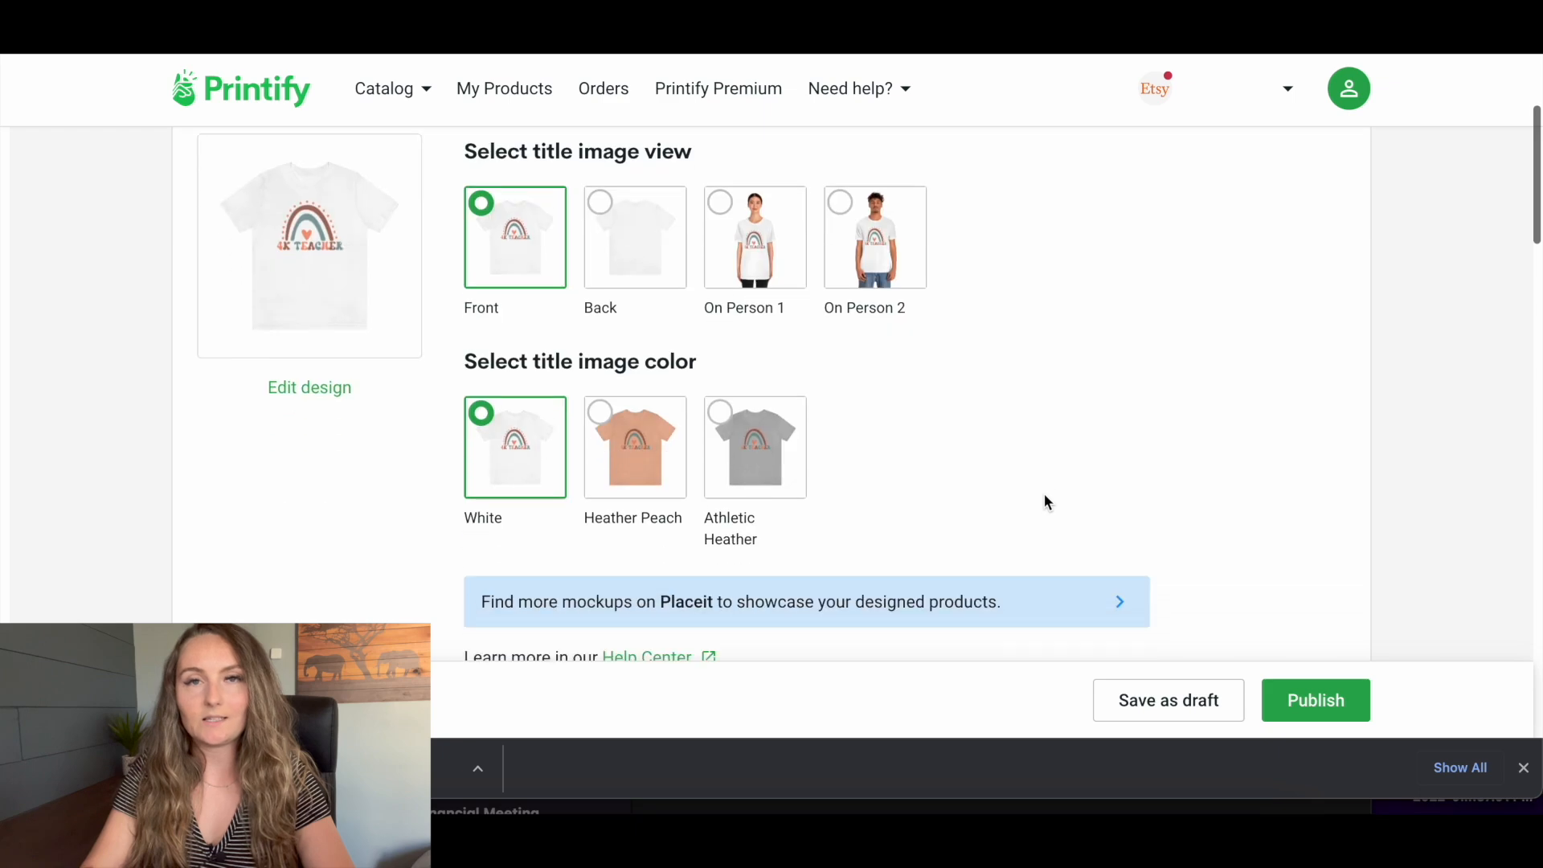
{"action": "scroll", "coordinate": [1045, 500], "scroll_direction": "down", "scroll_amount": 2}
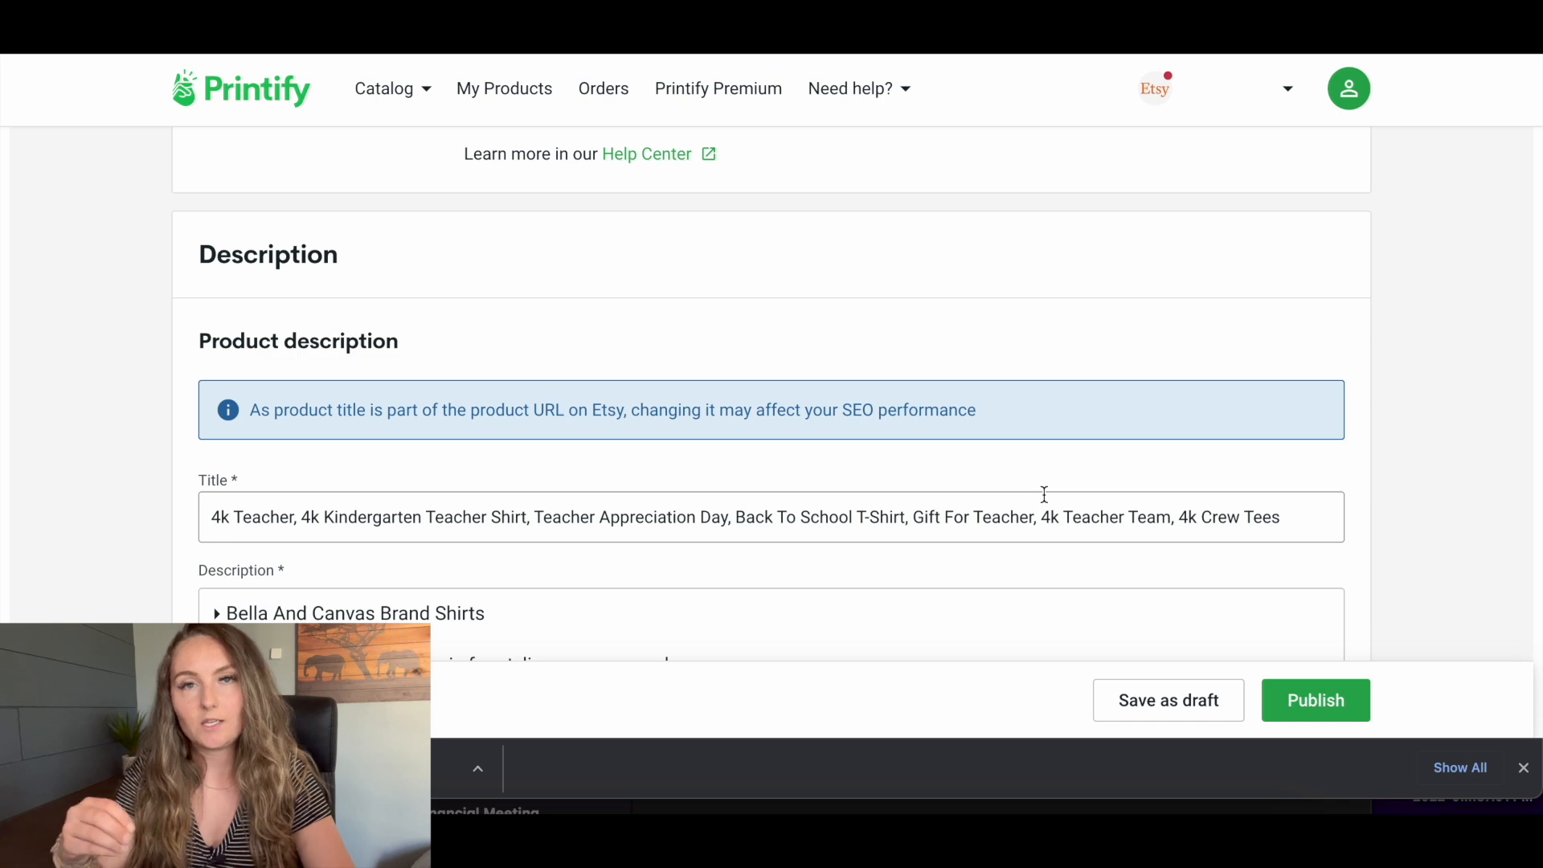
{"action": "left_click_drag", "start_coordinate": [1290, 525], "coordinate": [814, 488]}
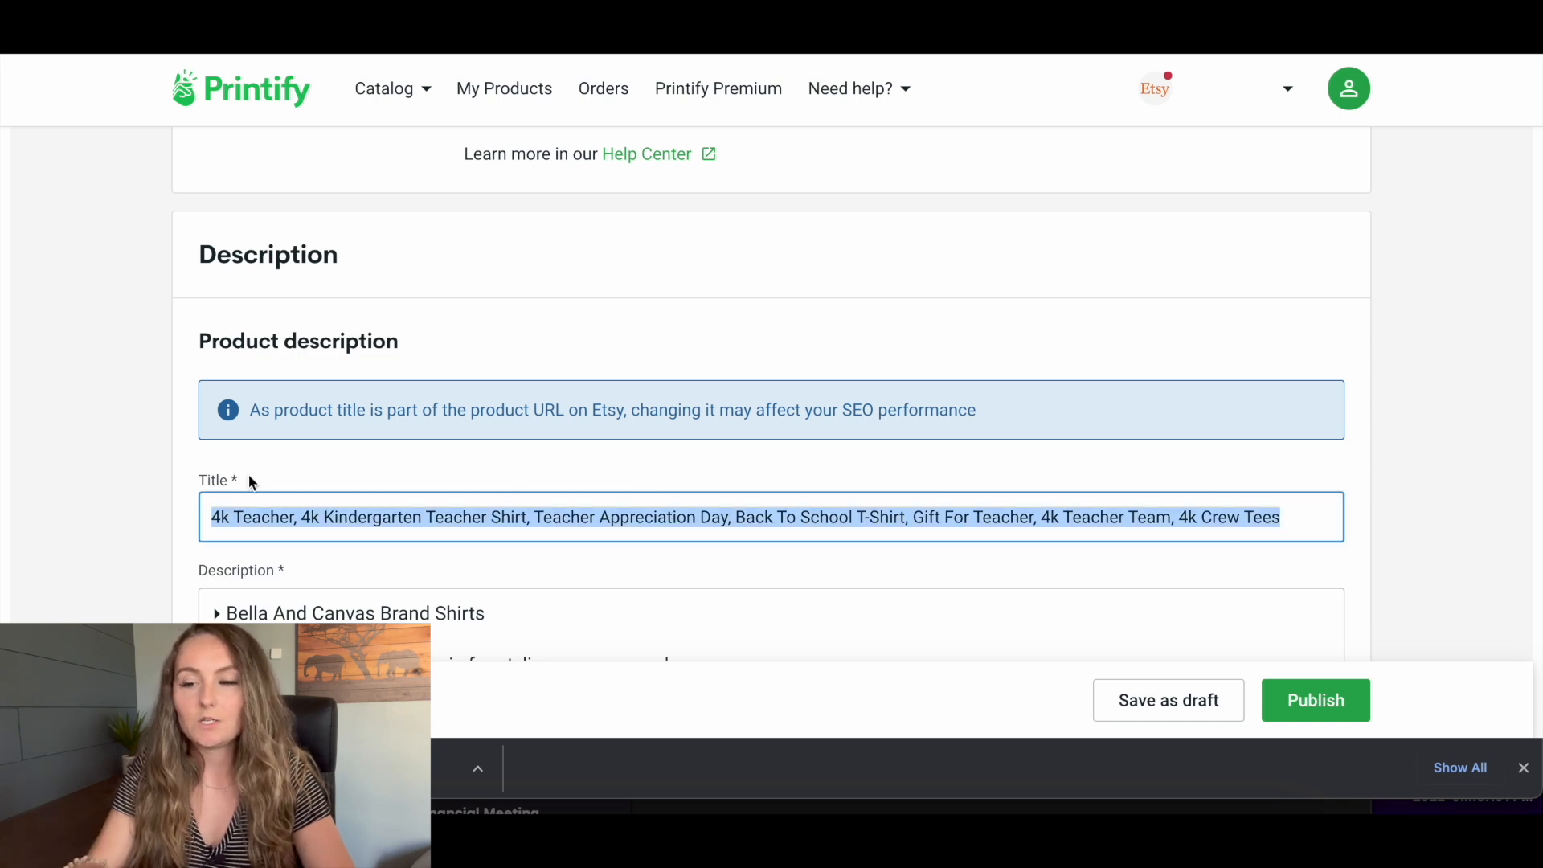
{"action": "left_click", "coordinate": [132, 351]}
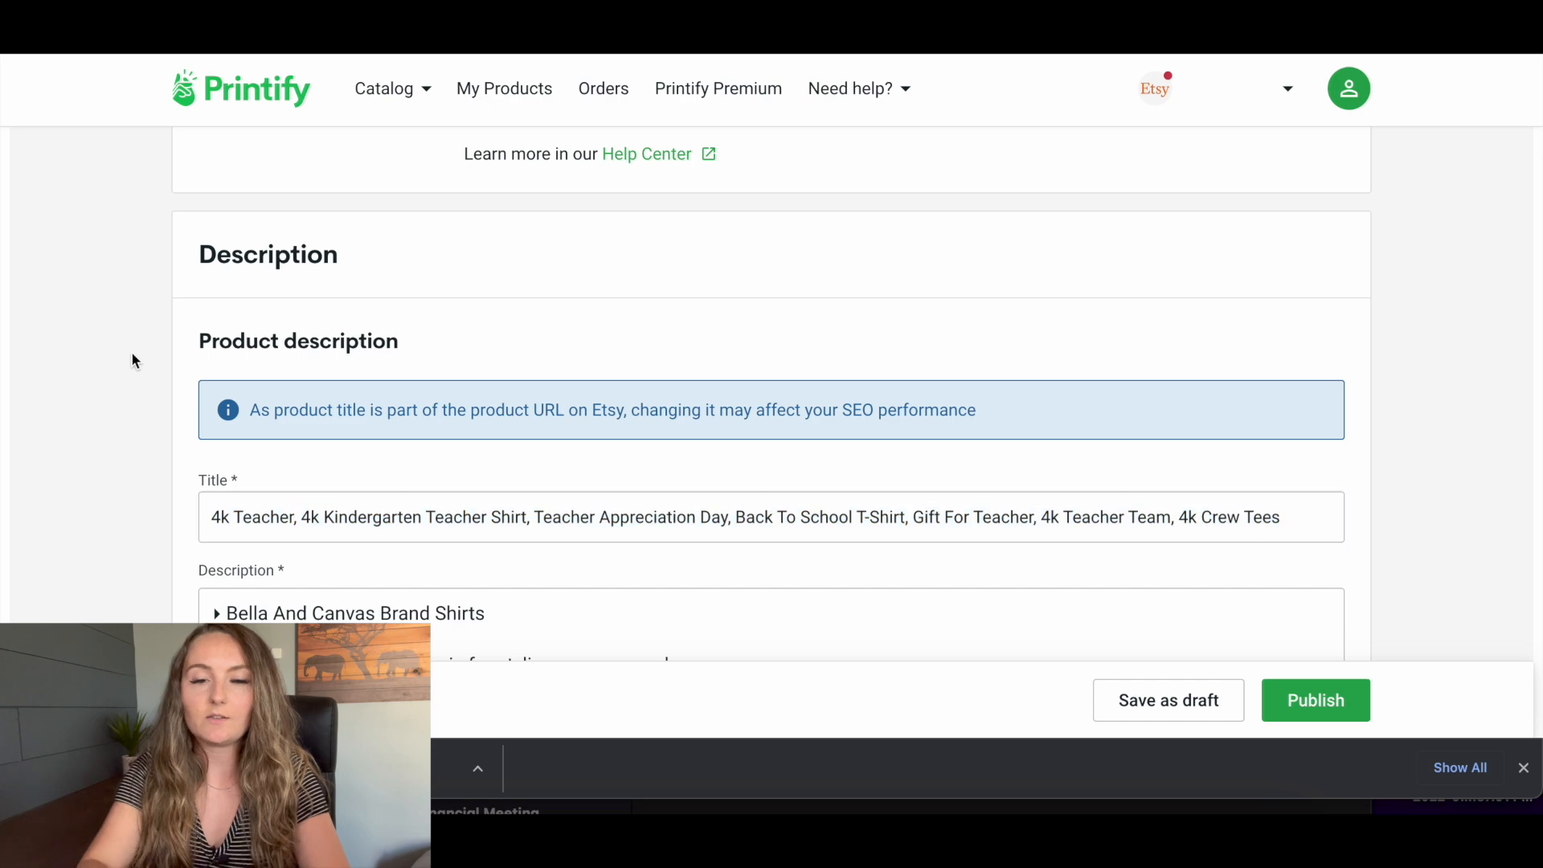
Open Copy of Unisex Heavy Blend Crewneck Sweatshirt in the design editor, save it and open its listing details.
{"action": "scroll", "coordinate": [135, 345], "scroll_direction": "up", "scroll_amount": 15}
{"action": "left_click", "coordinate": [240, 164]}
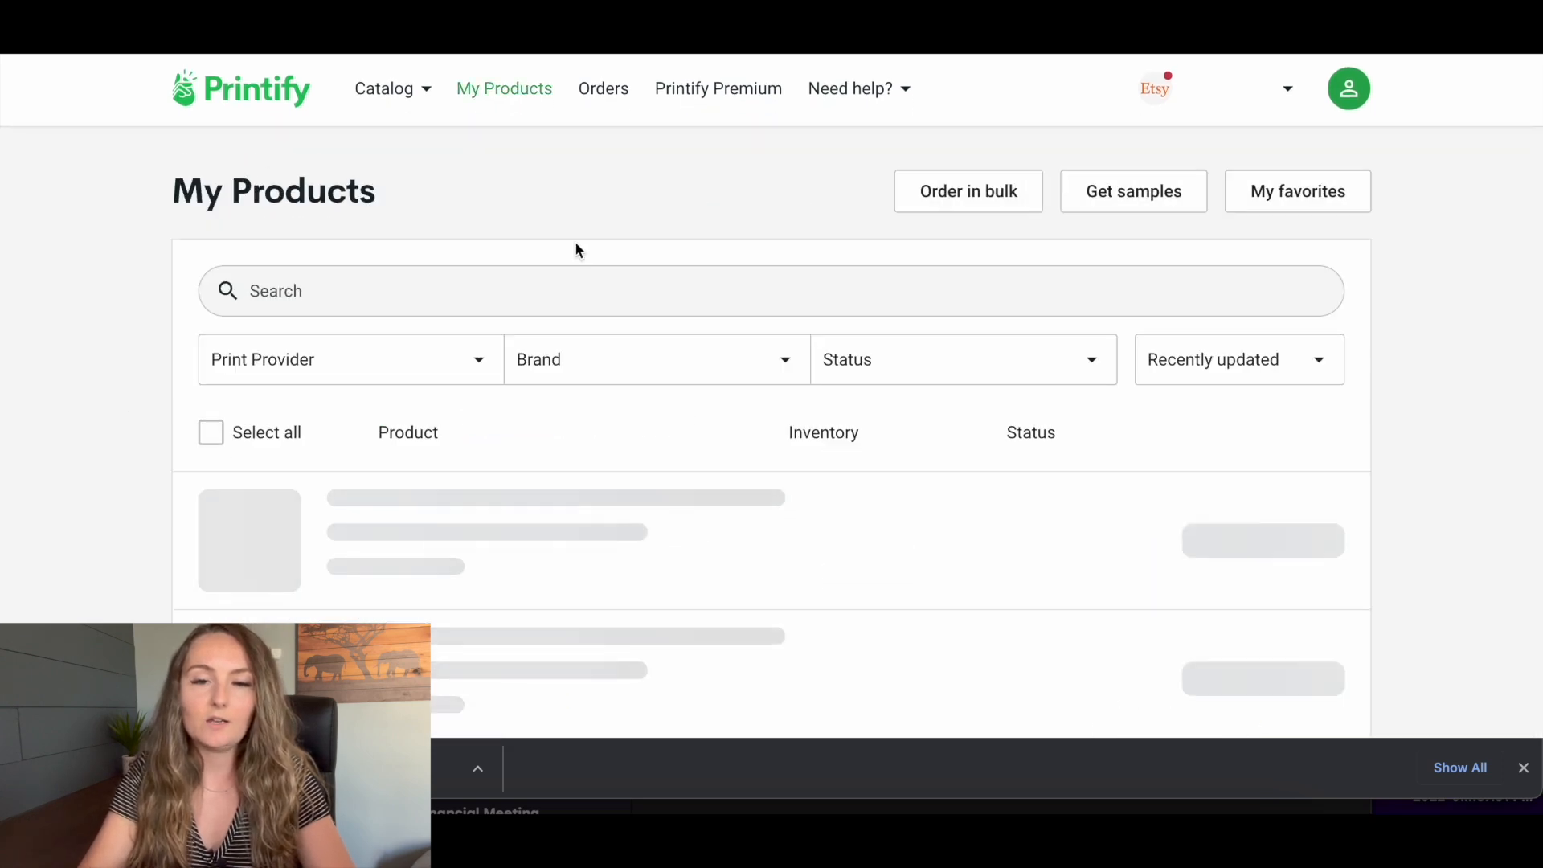
{"action": "scroll", "coordinate": [610, 345], "scroll_direction": "down", "scroll_amount": 4}
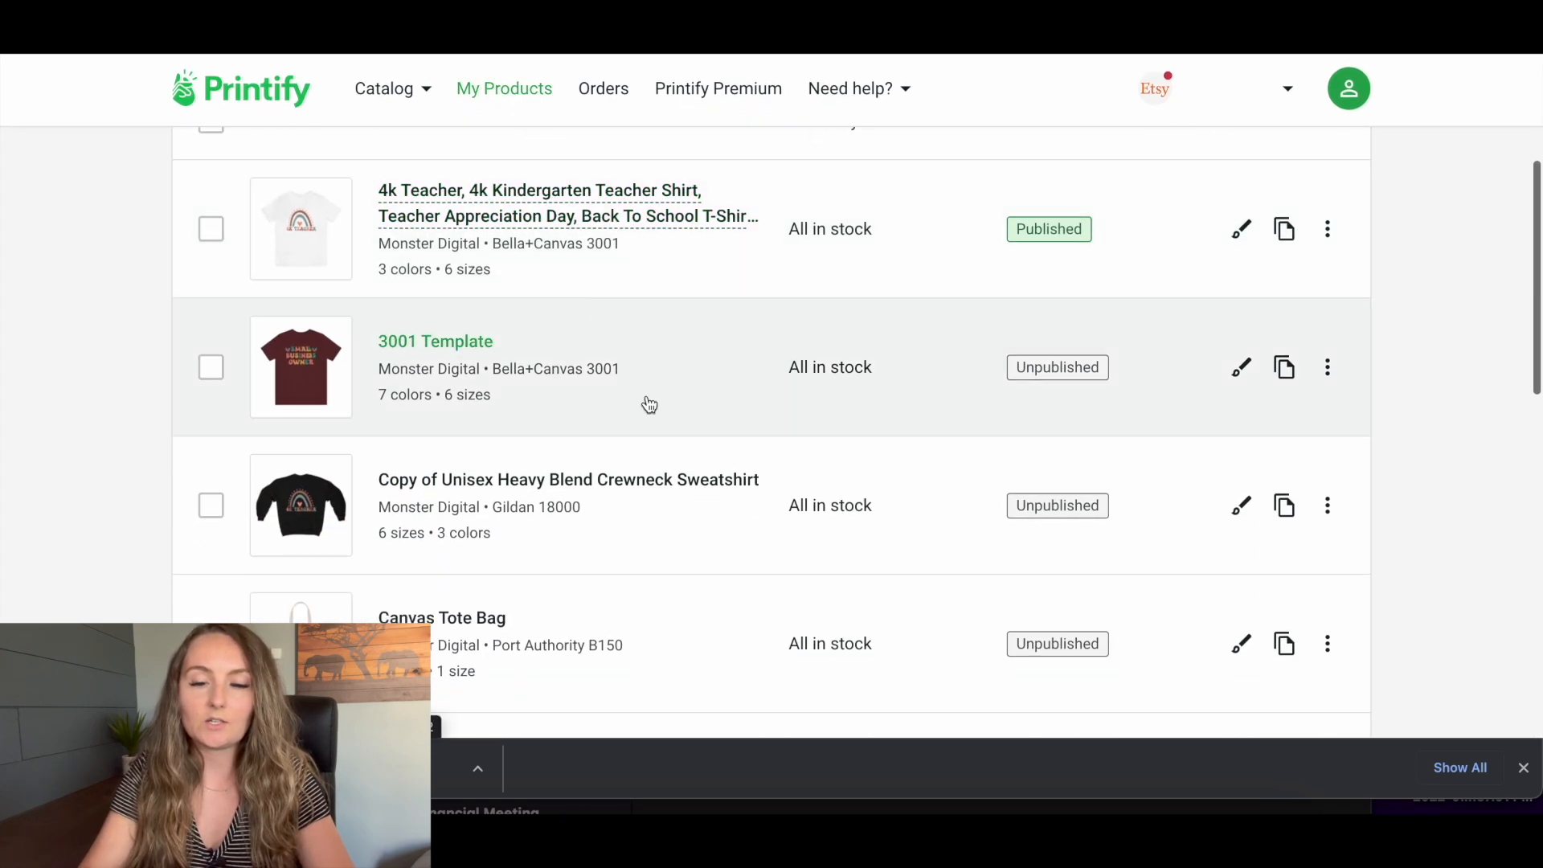
{"action": "left_click", "coordinate": [1242, 504]}
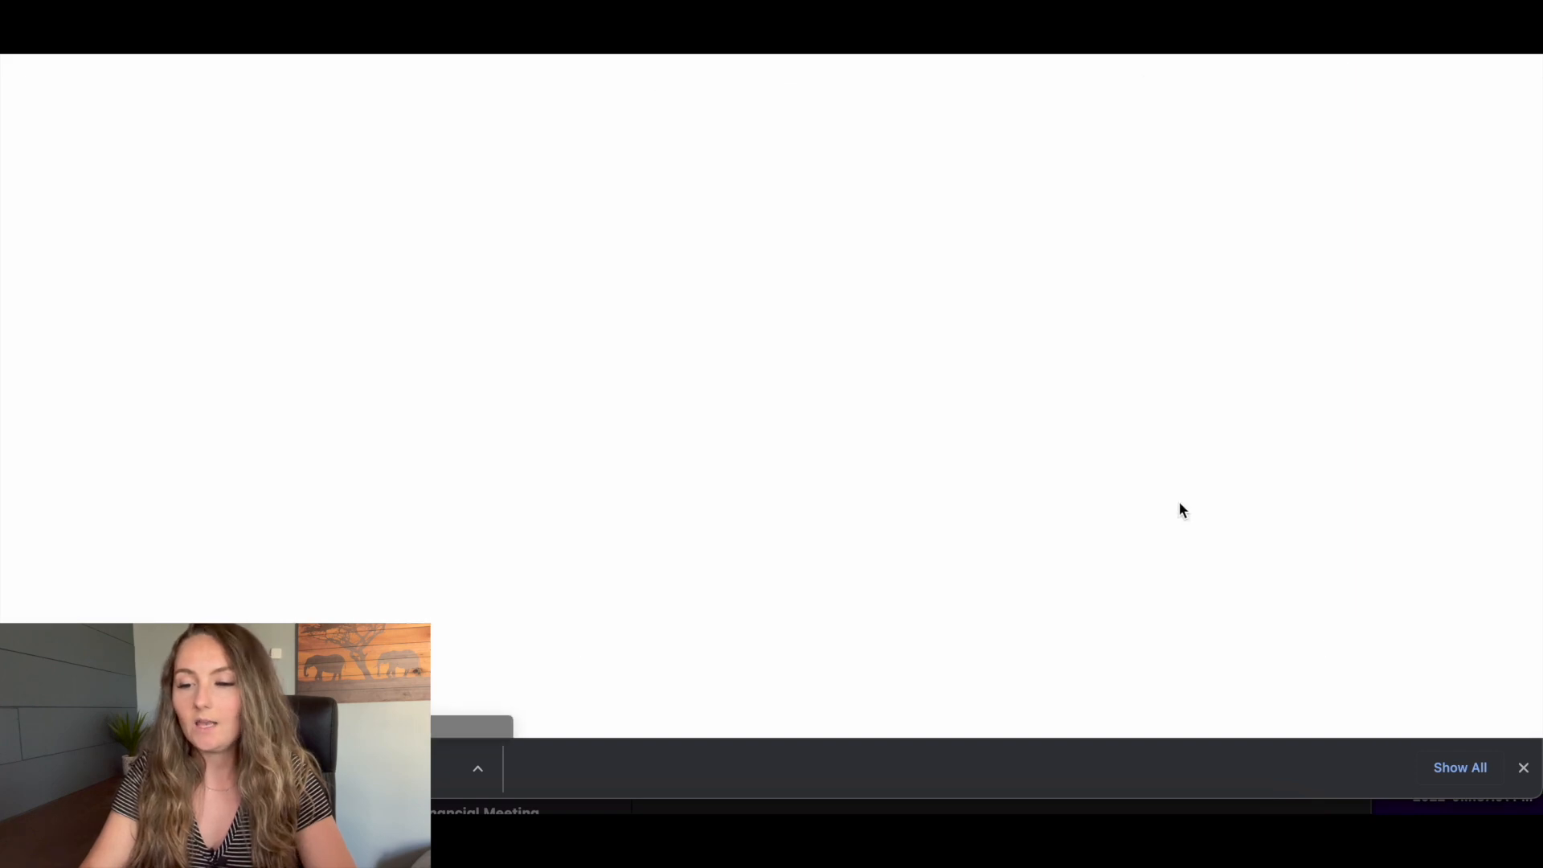
{"action": "left_click", "coordinate": [1259, 693]}
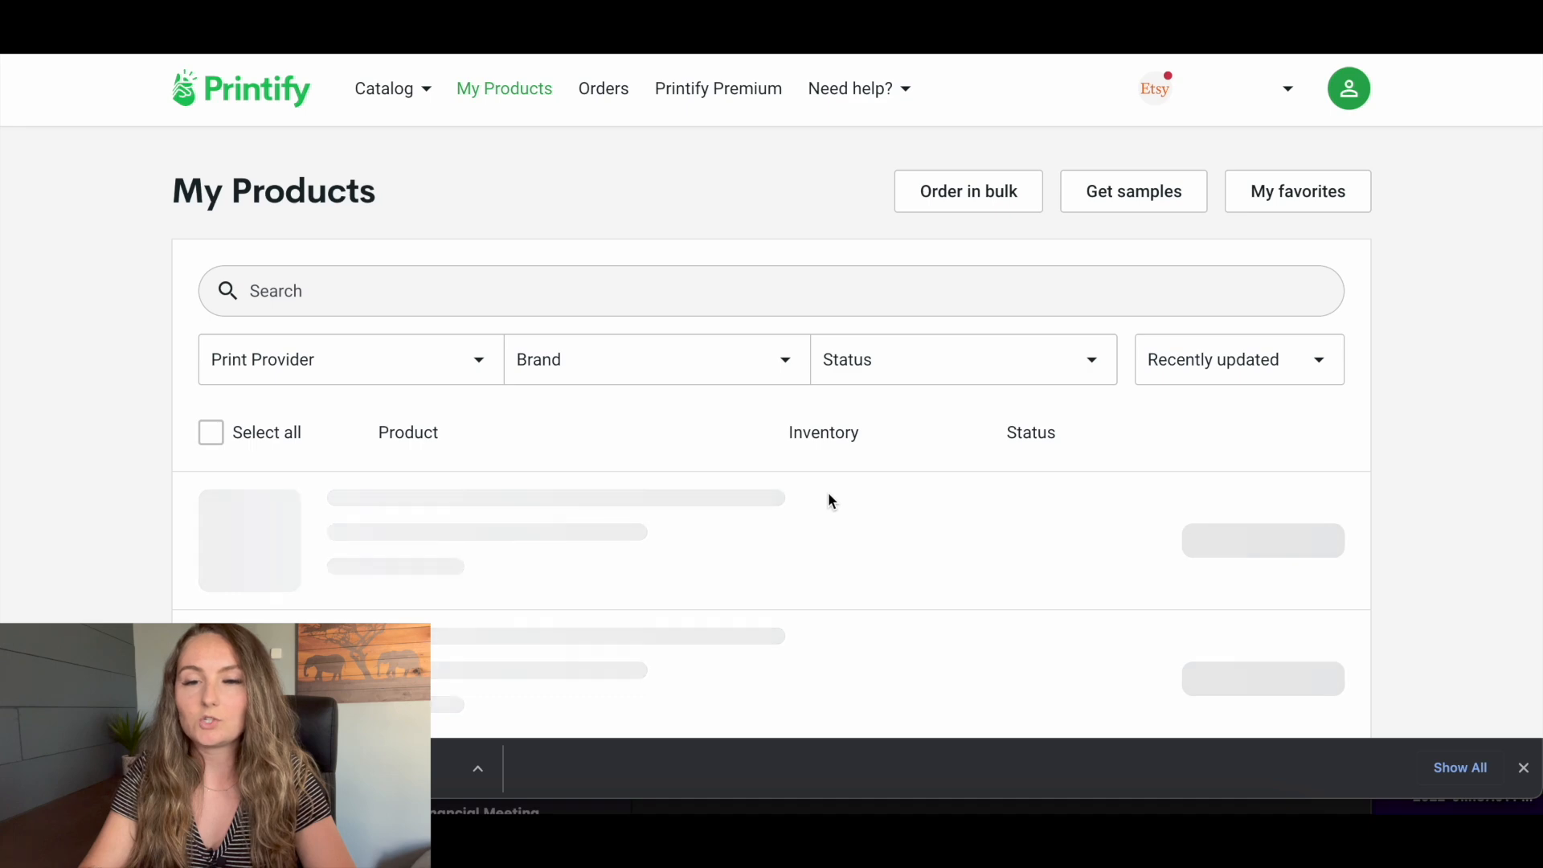
{"action": "left_click", "coordinate": [696, 470]}
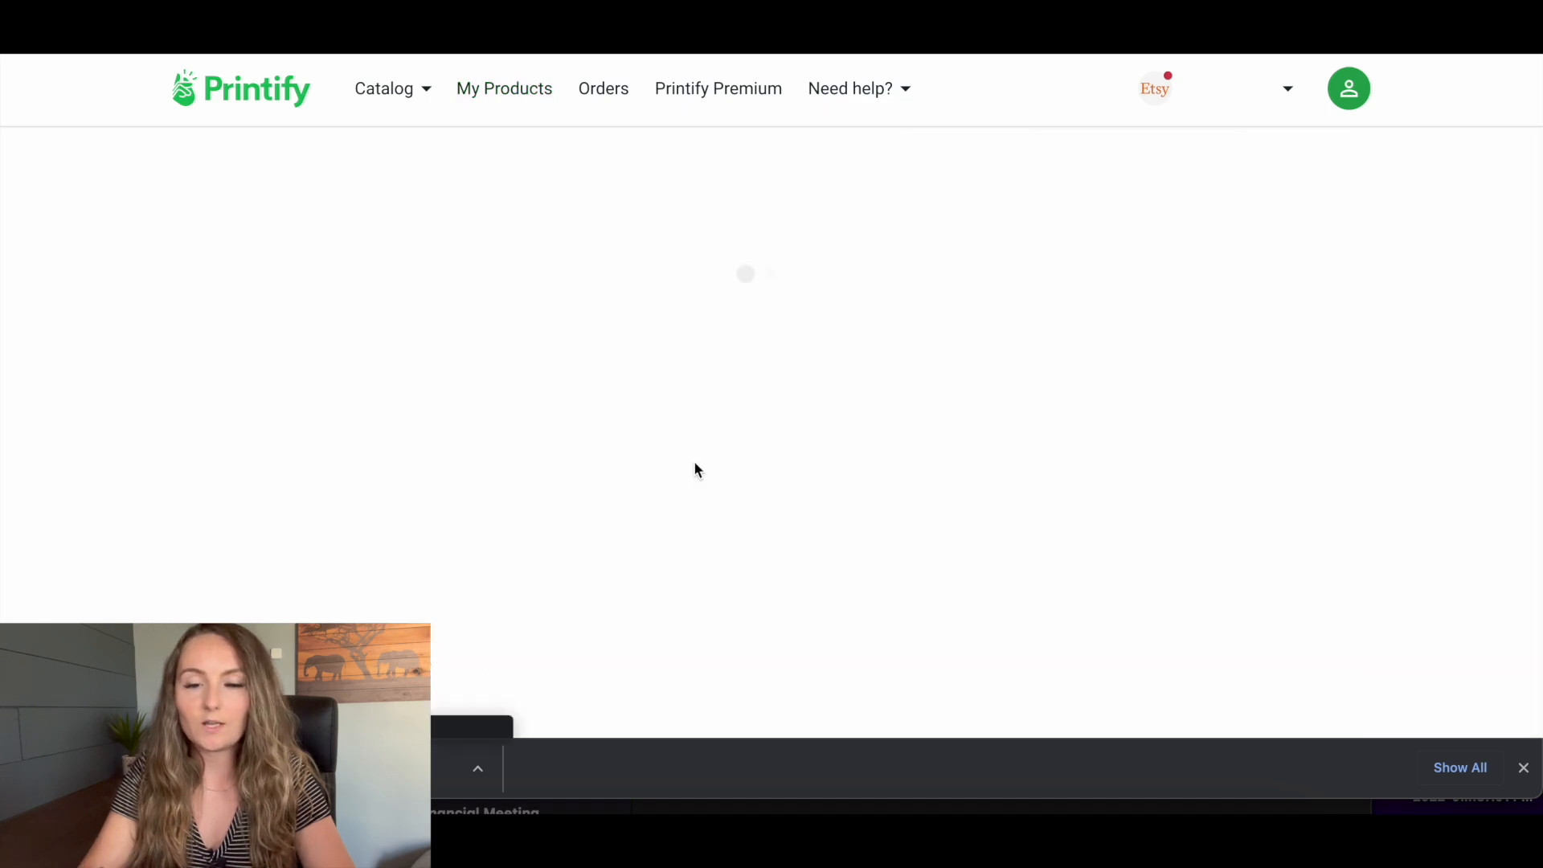
Title the sweatshirt "4k Teacher, 4k Kindergarten Teacher Sweatshirt, Teacher Appreciation Day, Back To School Sweater, Gift For Teacher, 4k Teacher Team, 4k Crew" and select its description.
{"action": "scroll", "coordinate": [696, 471], "scroll_direction": "down", "scroll_amount": 6}
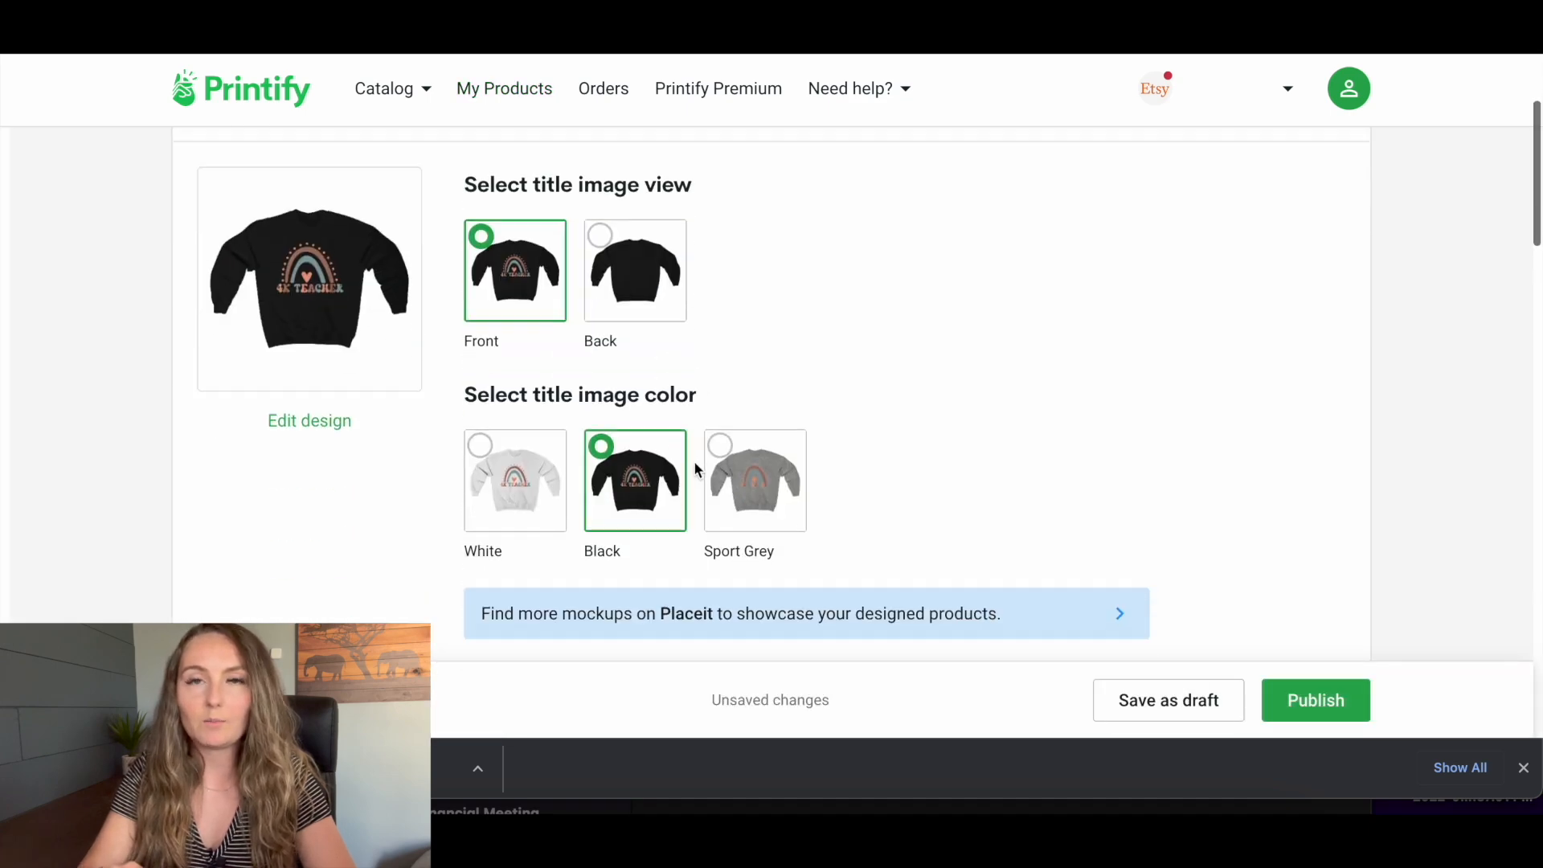
{"action": "scroll", "coordinate": [740, 441], "scroll_direction": "down", "scroll_amount": 7}
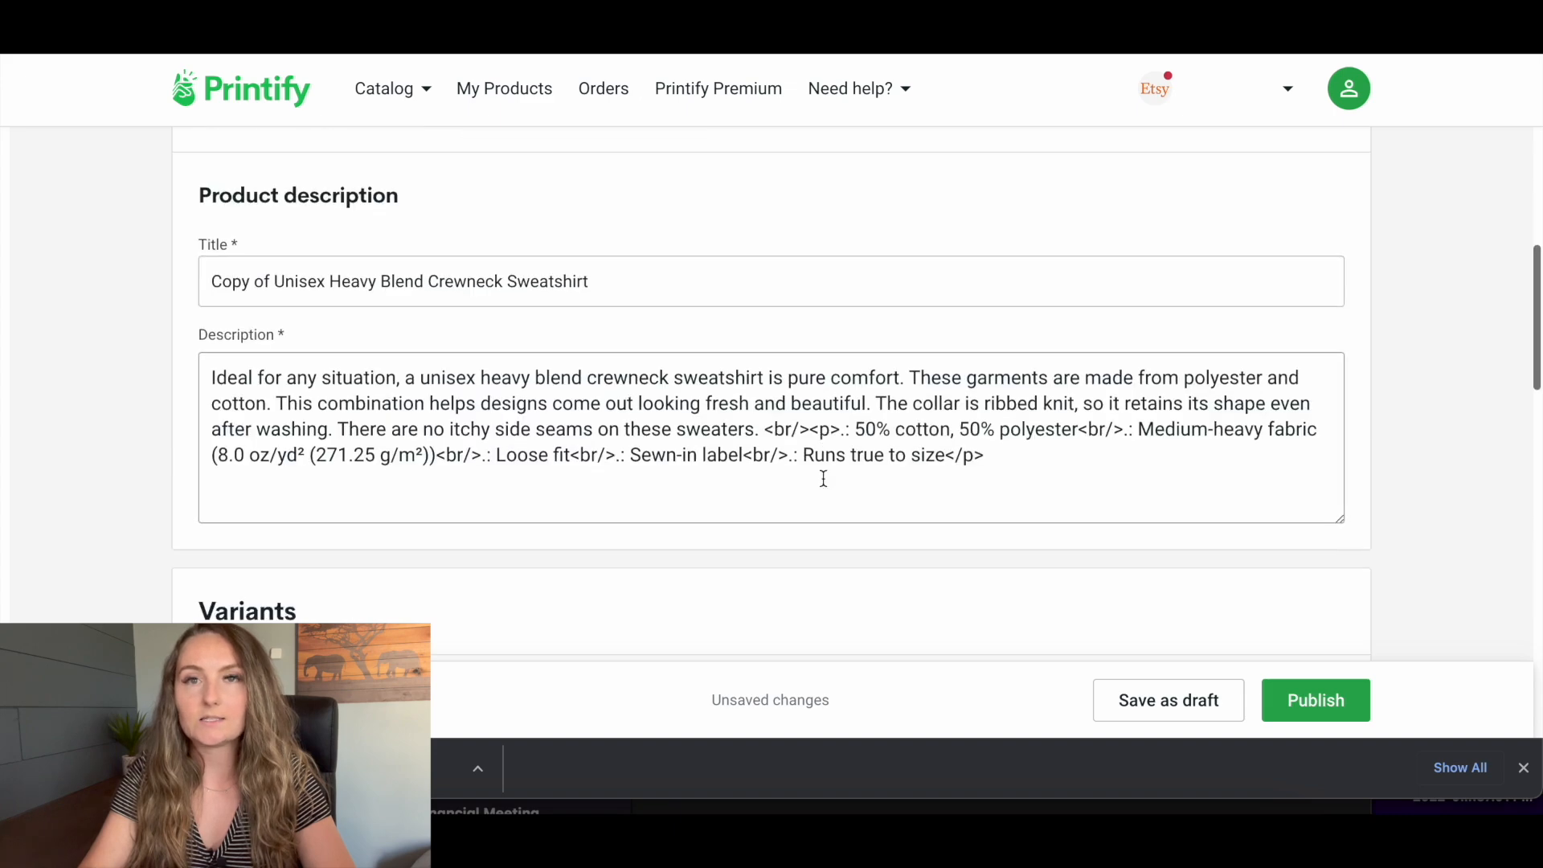
{"action": "scroll", "coordinate": [1423, 334], "scroll_direction": "up", "scroll_amount": 2}
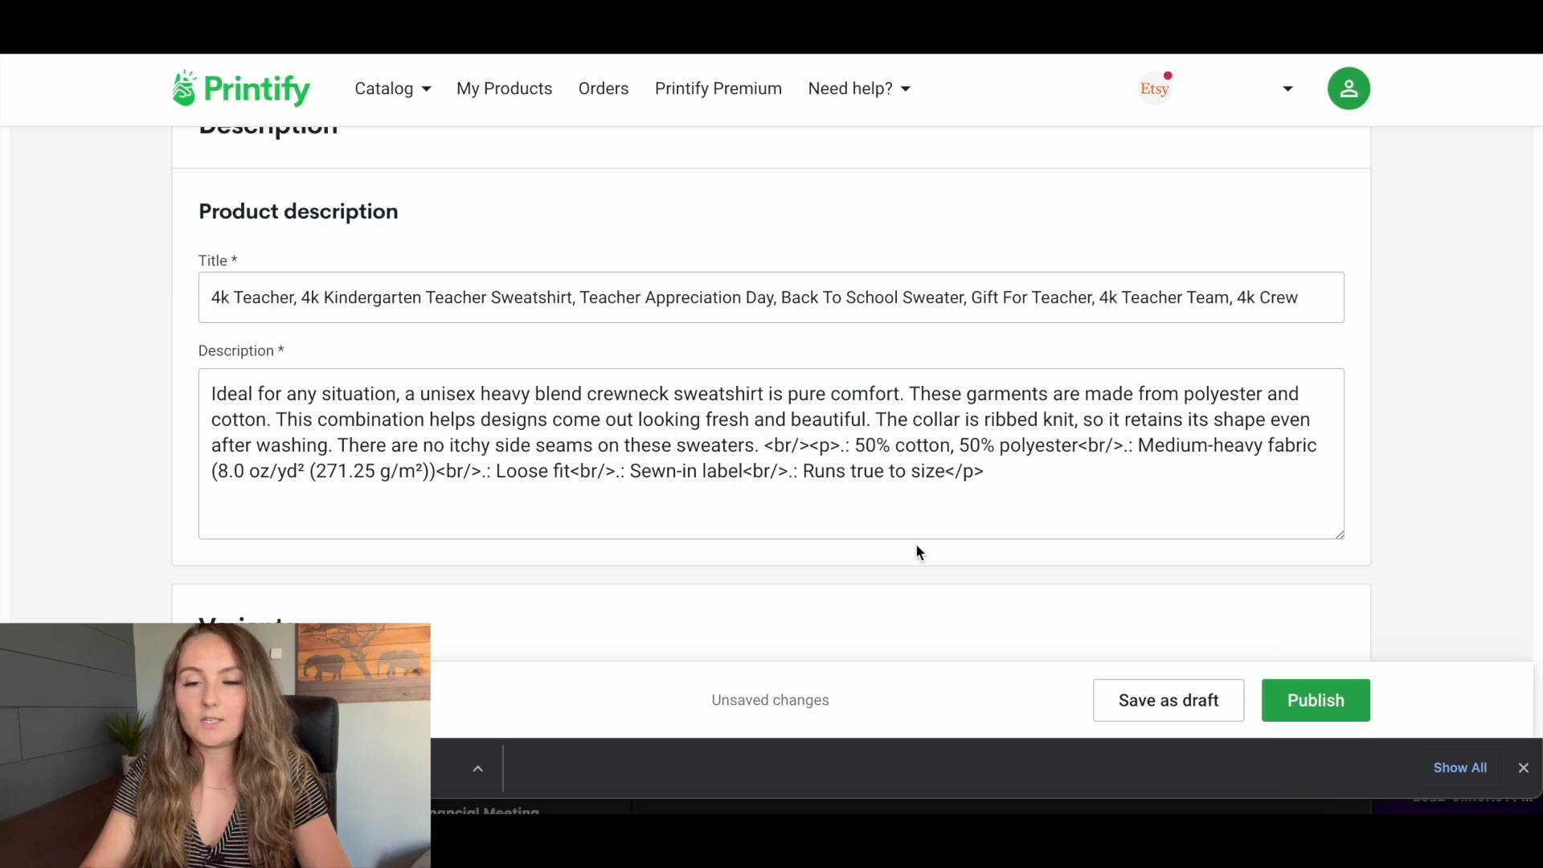
{"action": "left_click_drag", "start_coordinate": [986, 474], "coordinate": [70, 344]}
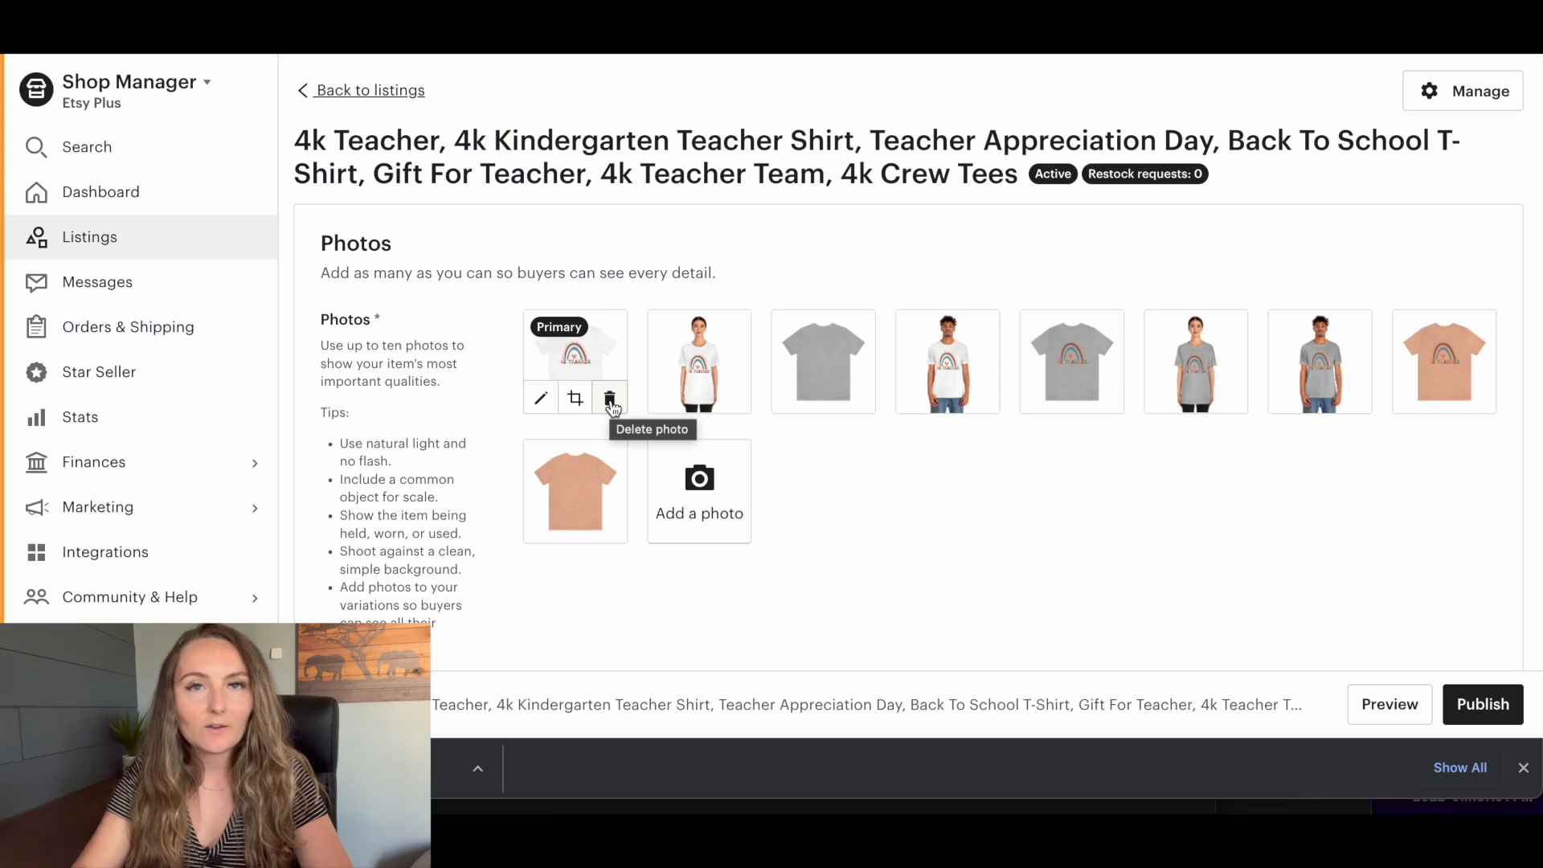
In Etsy Shop Manager, delete all the photos from the 4k Teacher shirt listing.
{"action": "left_click", "coordinate": [611, 400]}
{"action": "left_click", "coordinate": [611, 400]}
{"action": "left_click", "coordinate": [610, 400]}
{"action": "left_click", "coordinate": [611, 400]}
{"action": "left_click", "coordinate": [610, 400]}
{"action": "left_click", "coordinate": [610, 400]}
{"action": "left_click", "coordinate": [610, 400]}
{"action": "left_click", "coordinate": [610, 399]}
{"action": "left_click", "coordinate": [604, 397]}
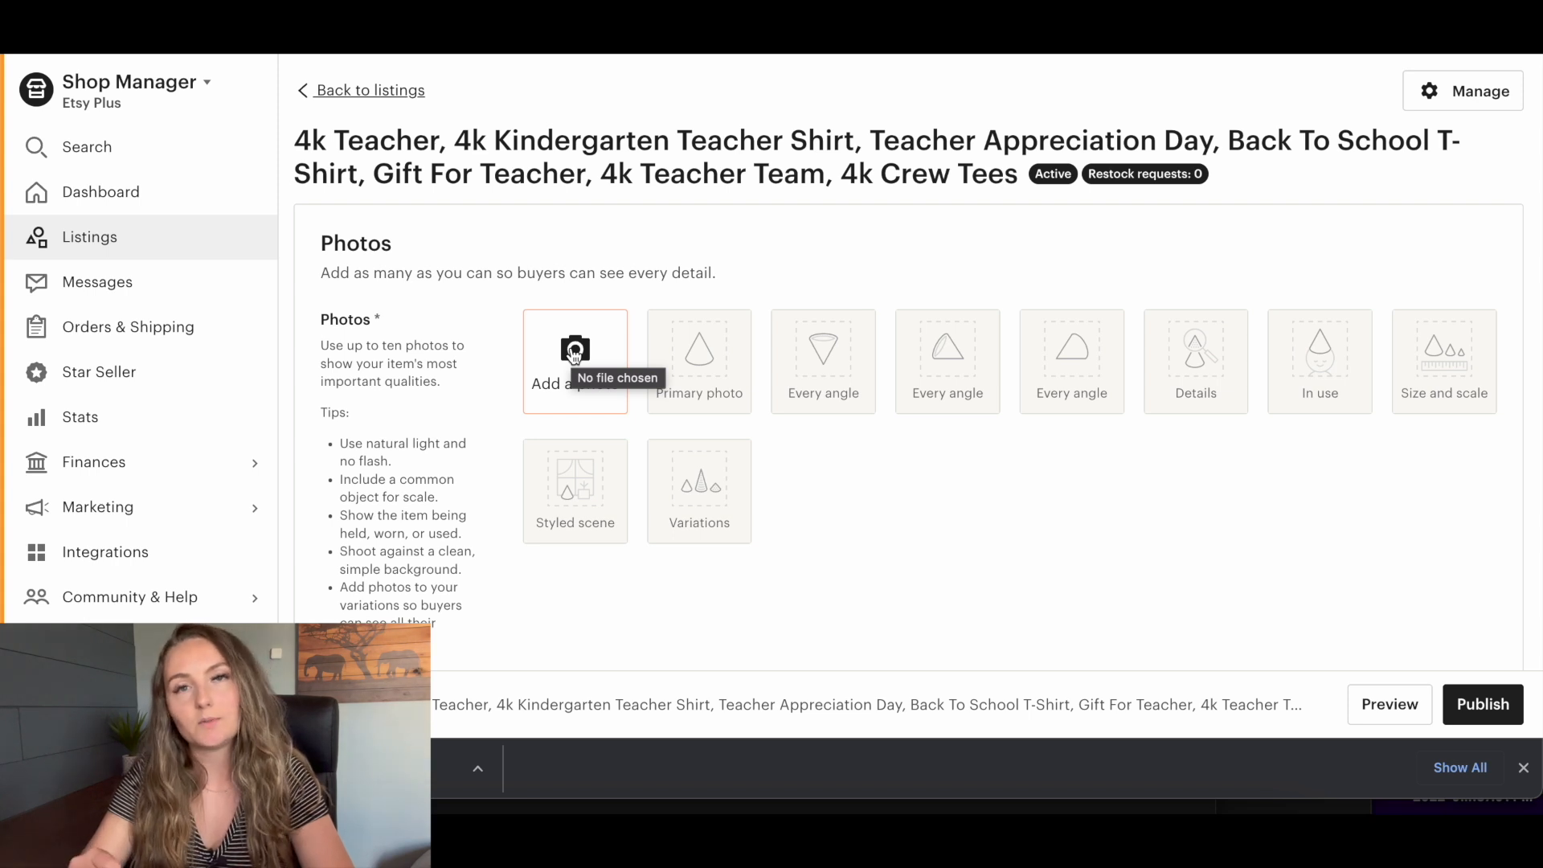
Add the white shirt and grey shirt mockups as the listing's photos and publish the updated listing.
{"action": "left_click", "coordinate": [575, 355]}
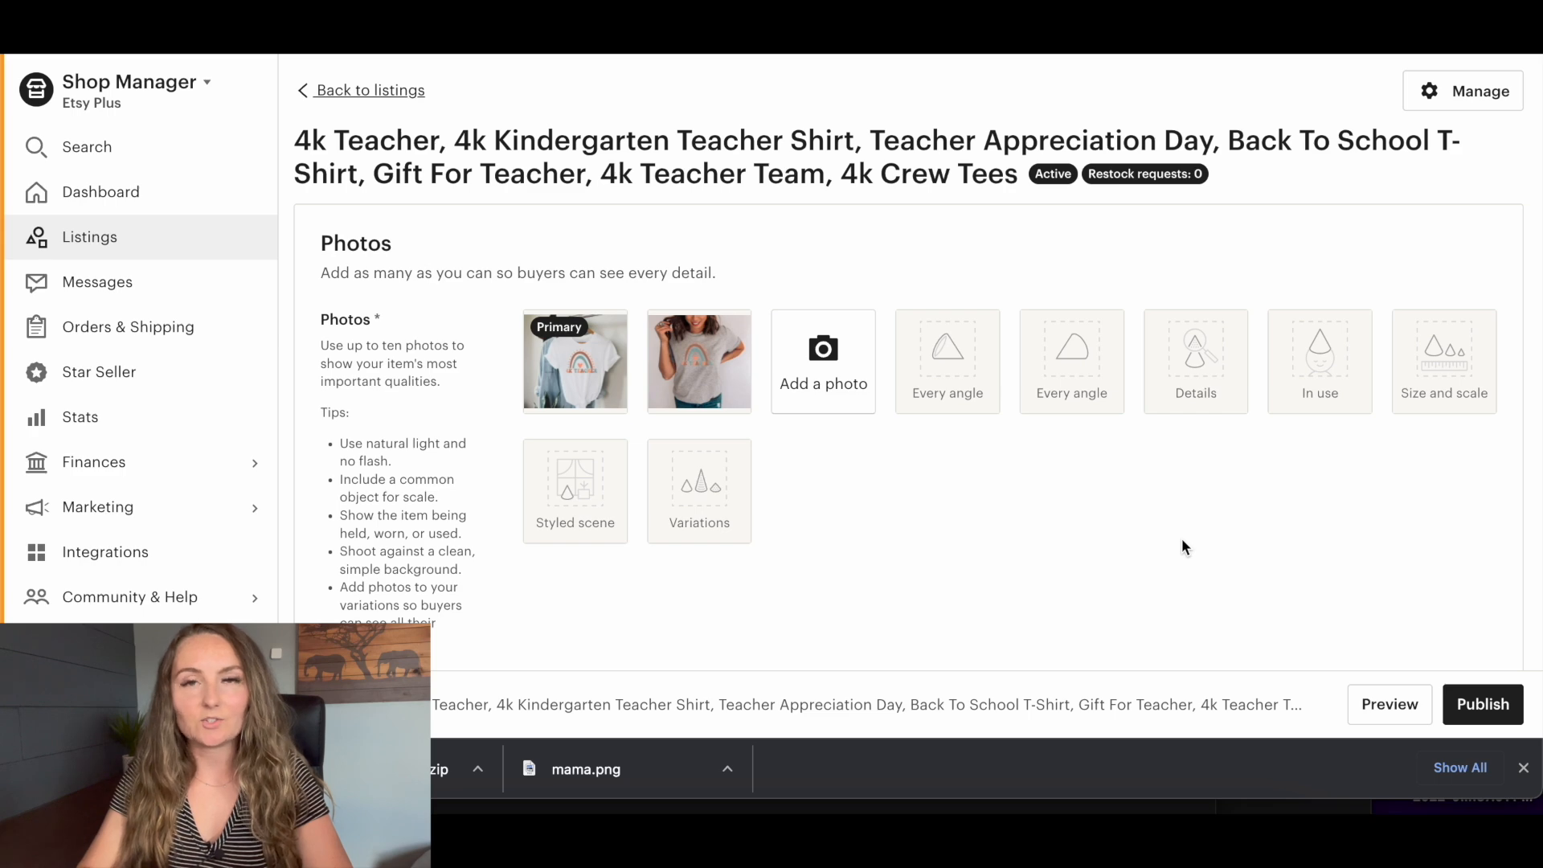
{"action": "left_click", "coordinate": [1491, 705]}
{"action": "left_click", "coordinate": [1491, 705]}
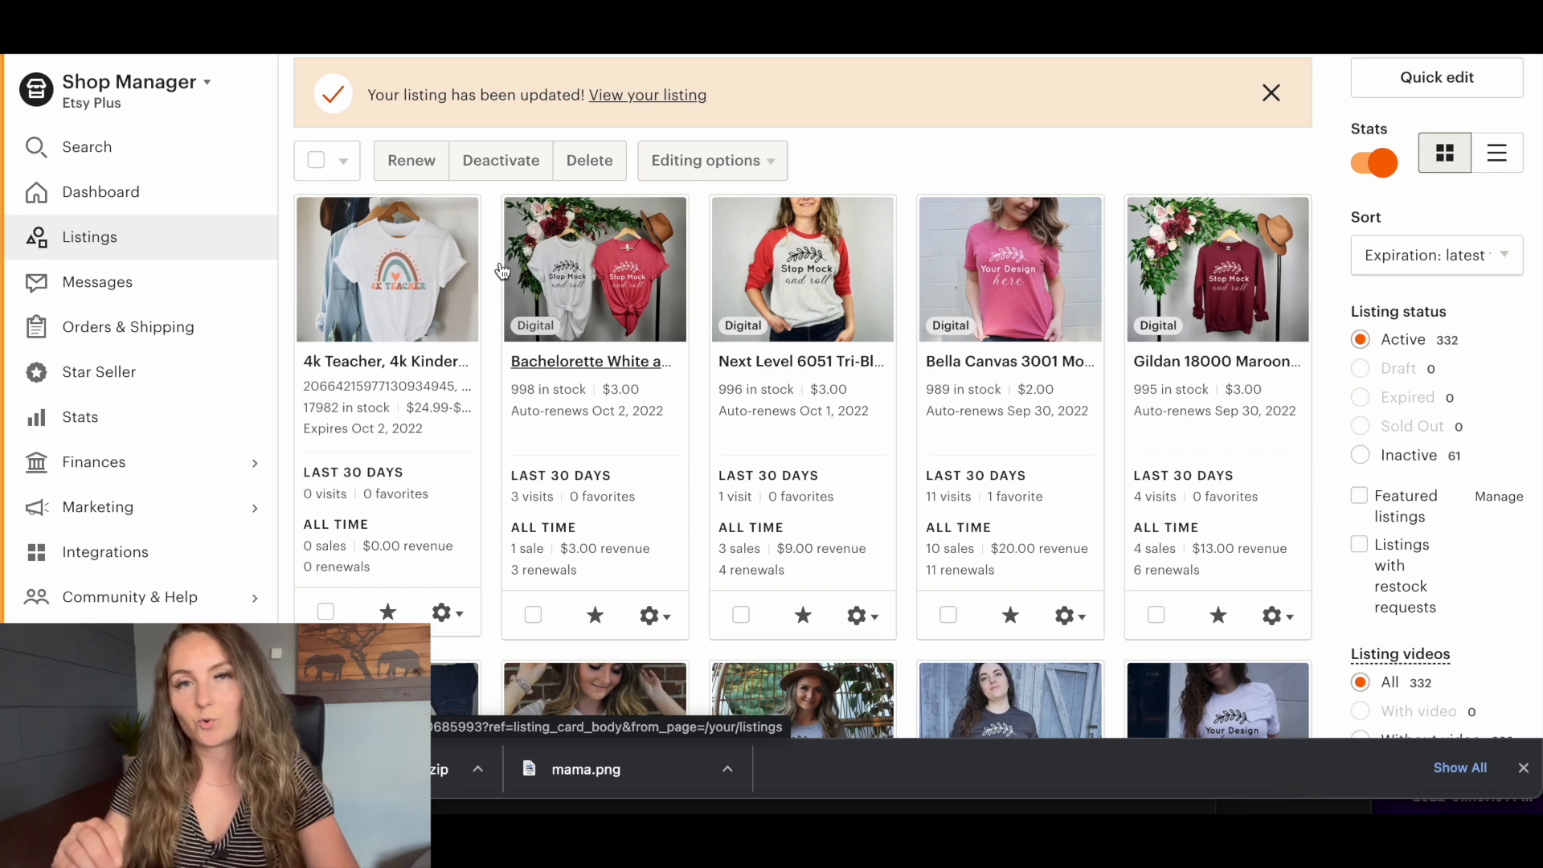
Create a copy of the 4k Teacher shirt listing and make the grey shirt mockup its primary photo.
{"action": "left_click", "coordinate": [447, 612]}
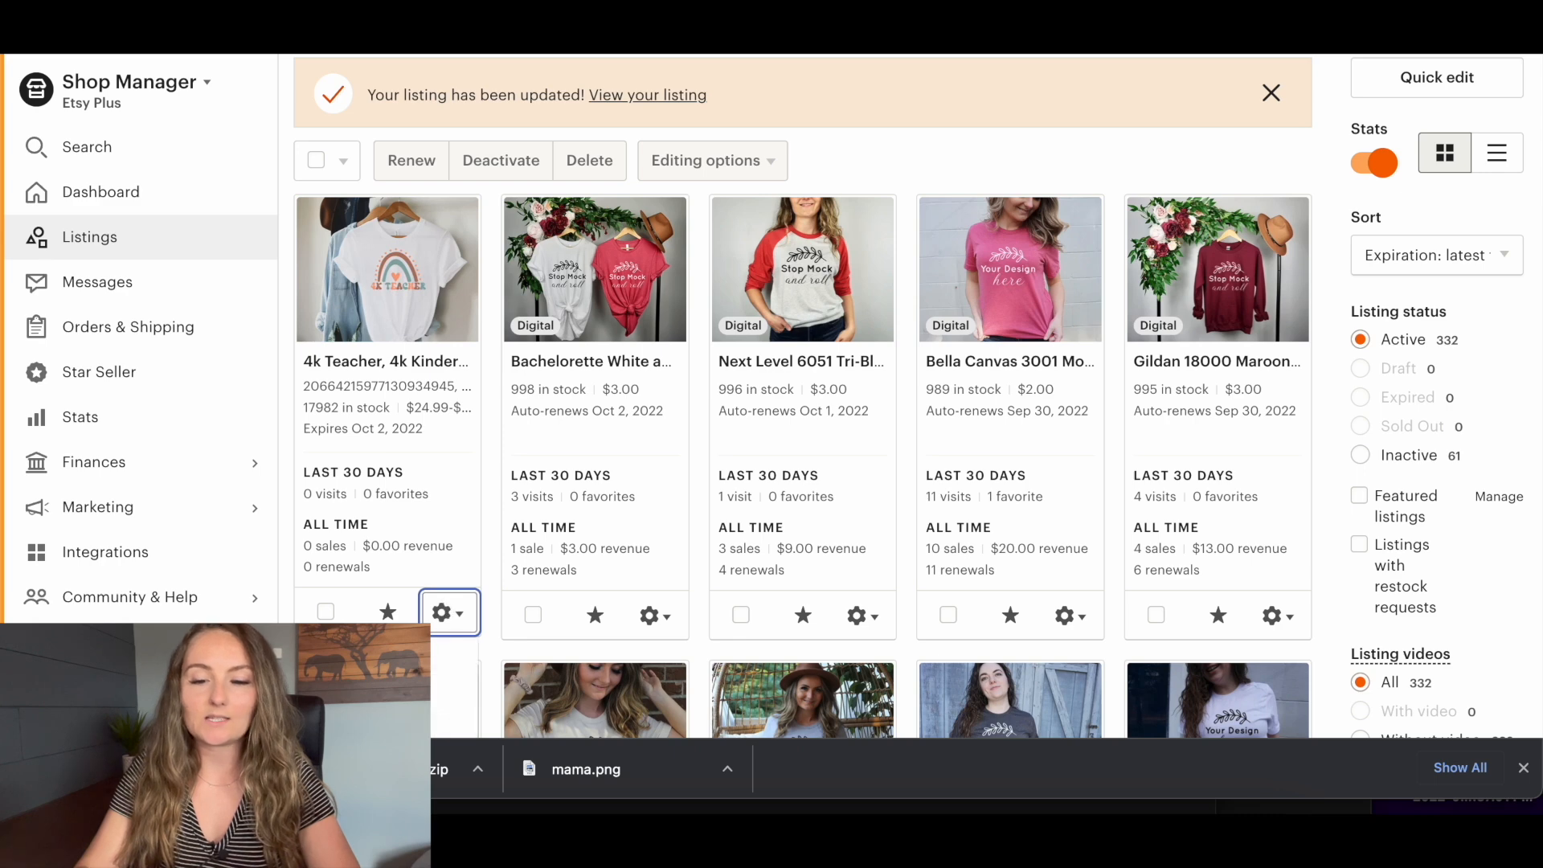
{"action": "scroll", "coordinate": [447, 612], "scroll_direction": "down", "scroll_amount": 2}
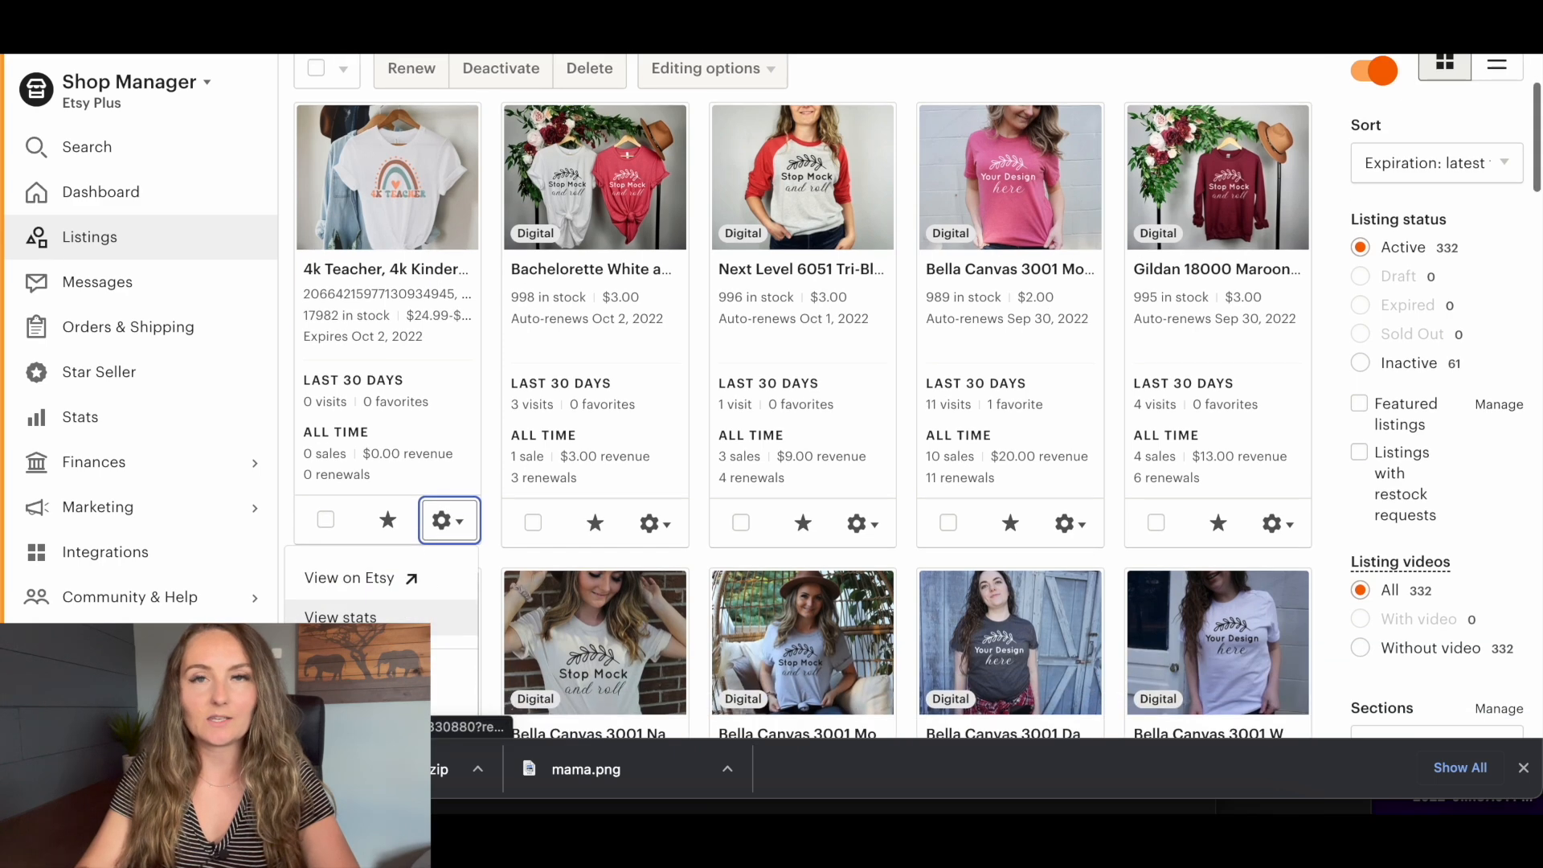
{"action": "scroll", "coordinate": [402, 626], "scroll_direction": "down", "scroll_amount": 1}
{"action": "left_click", "coordinate": [394, 695]}
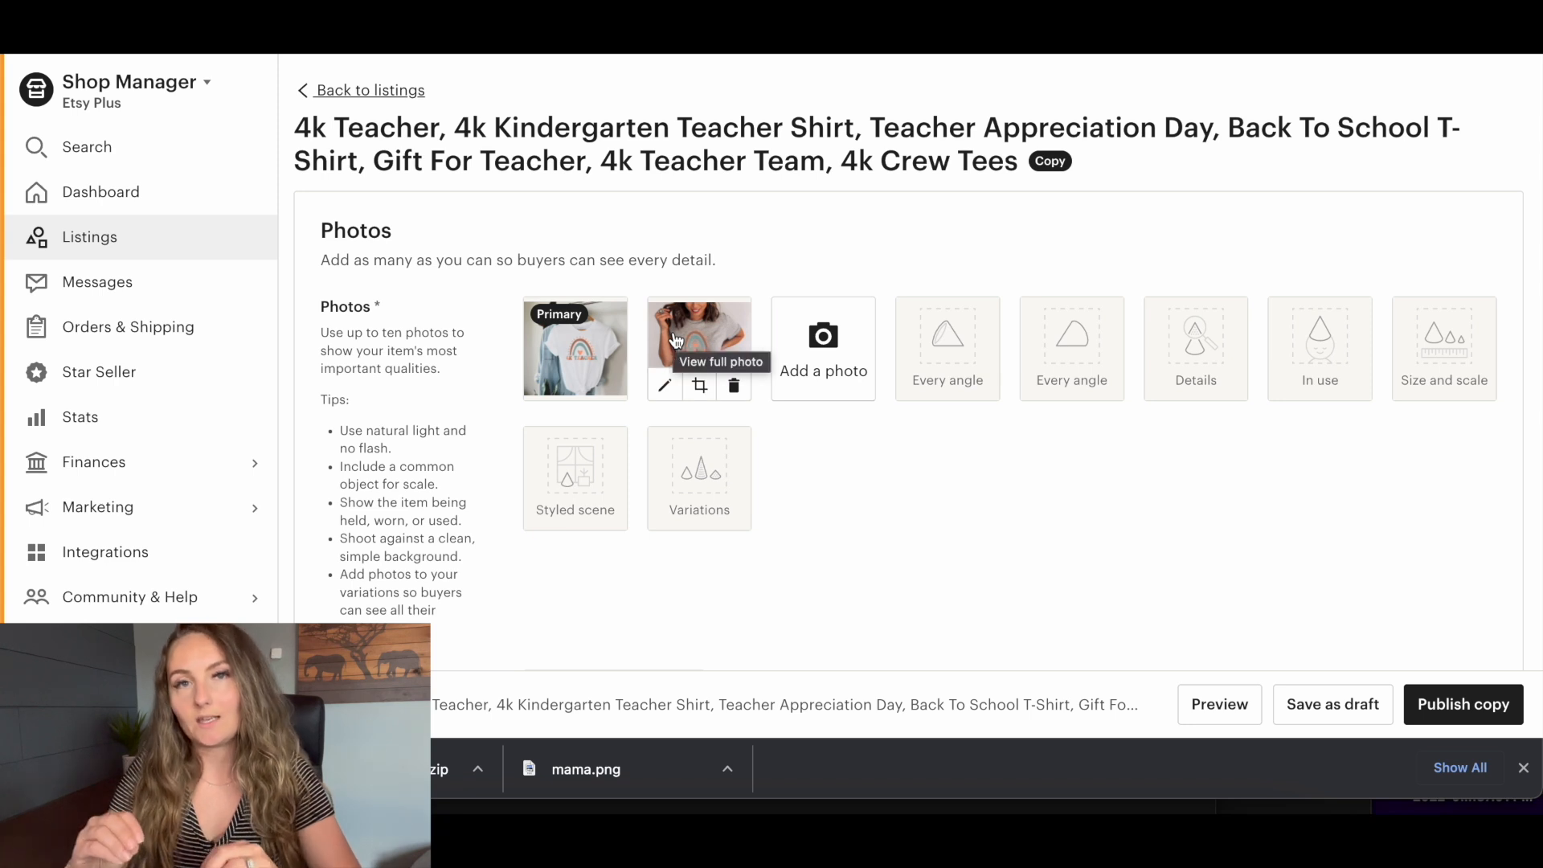
{"action": "left_click_drag", "start_coordinate": [675, 339], "coordinate": [575, 346]}
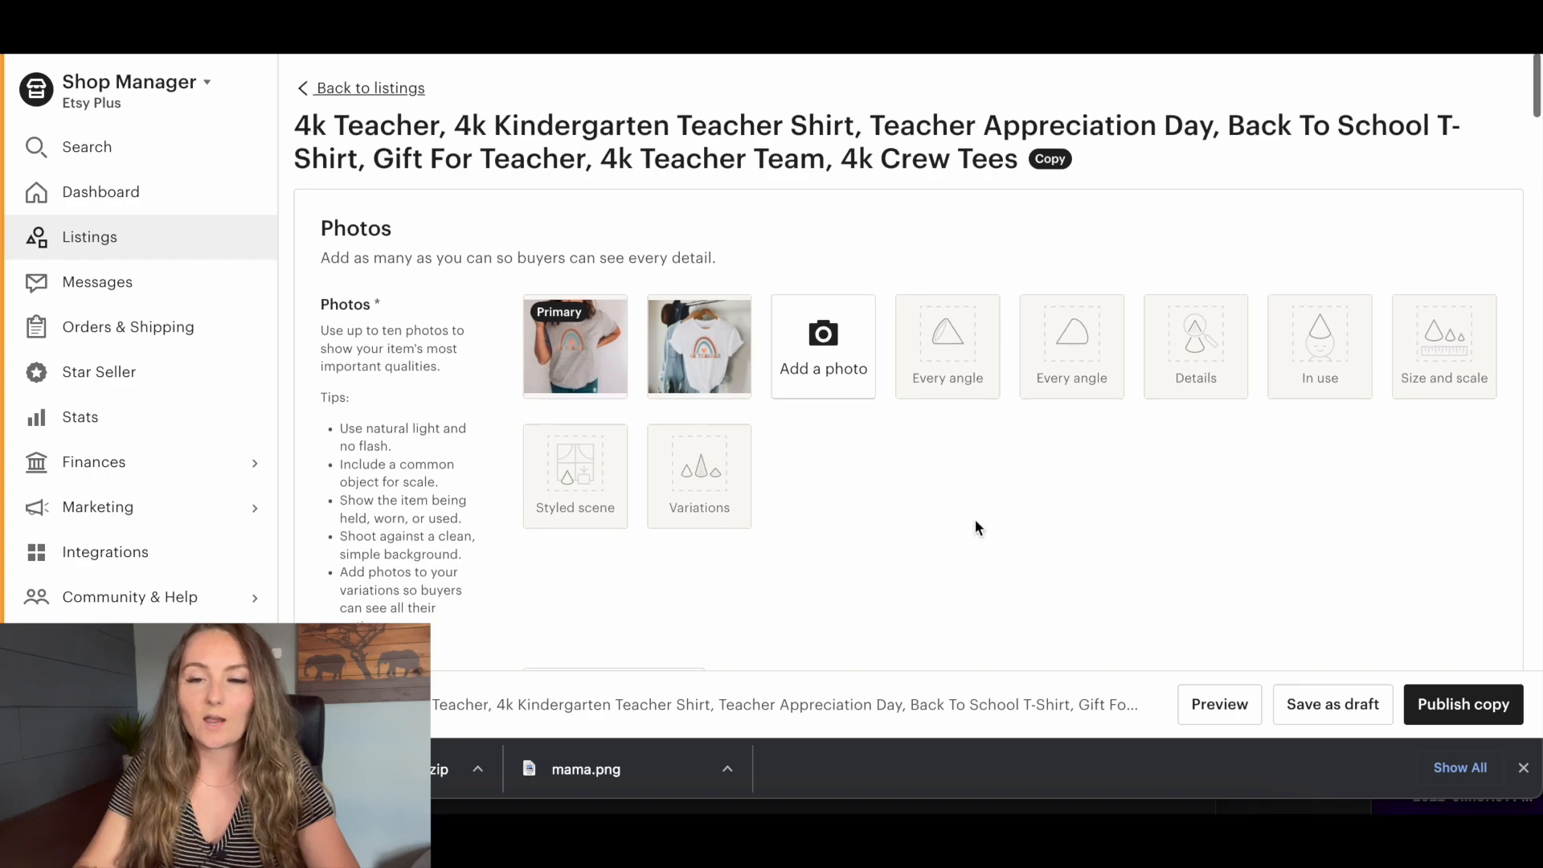
Remove White and Heather Peach from the copied listing's color variations, save the variations and publish the copy.
{"action": "scroll", "coordinate": [975, 520], "scroll_direction": "down", "scroll_amount": 10}
{"action": "scroll", "coordinate": [975, 519], "scroll_direction": "down", "scroll_amount": 15}
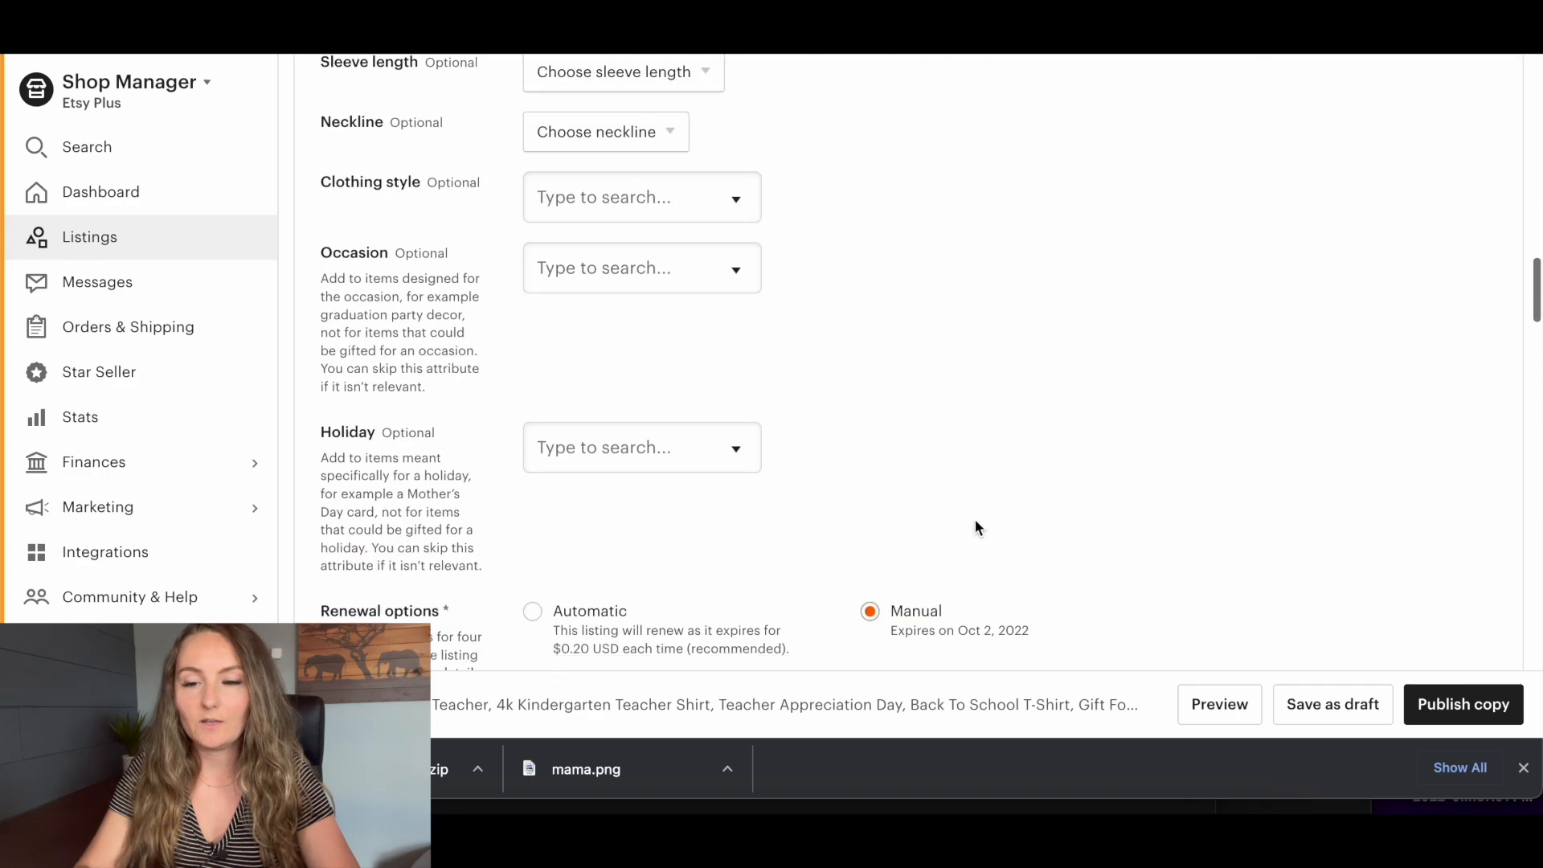
{"action": "scroll", "coordinate": [1154, 145], "scroll_direction": "down", "scroll_amount": 15}
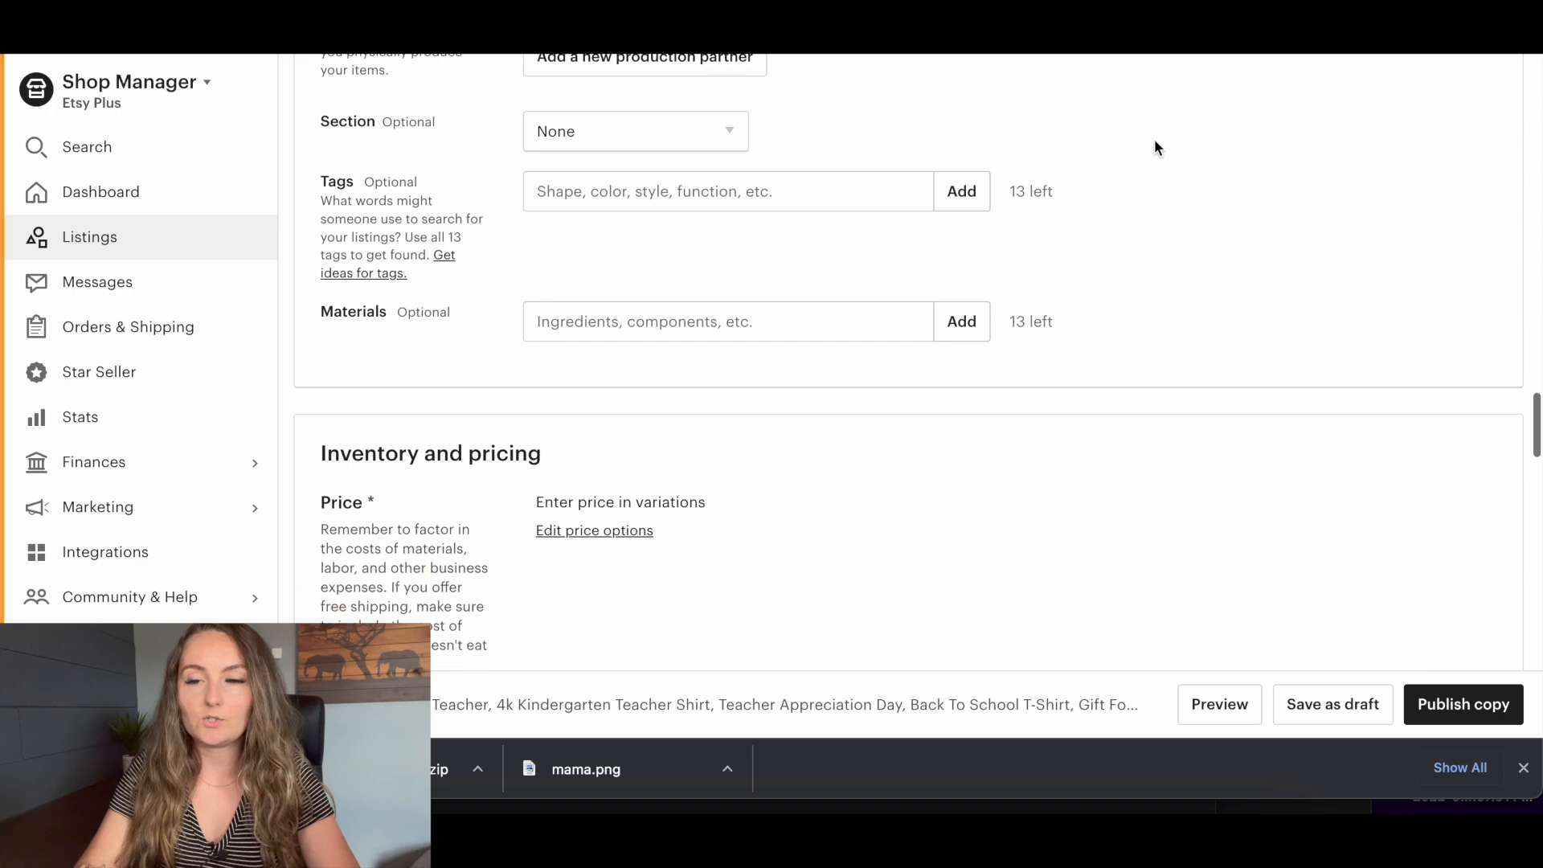
{"action": "scroll", "coordinate": [1154, 147], "scroll_direction": "down", "scroll_amount": 4}
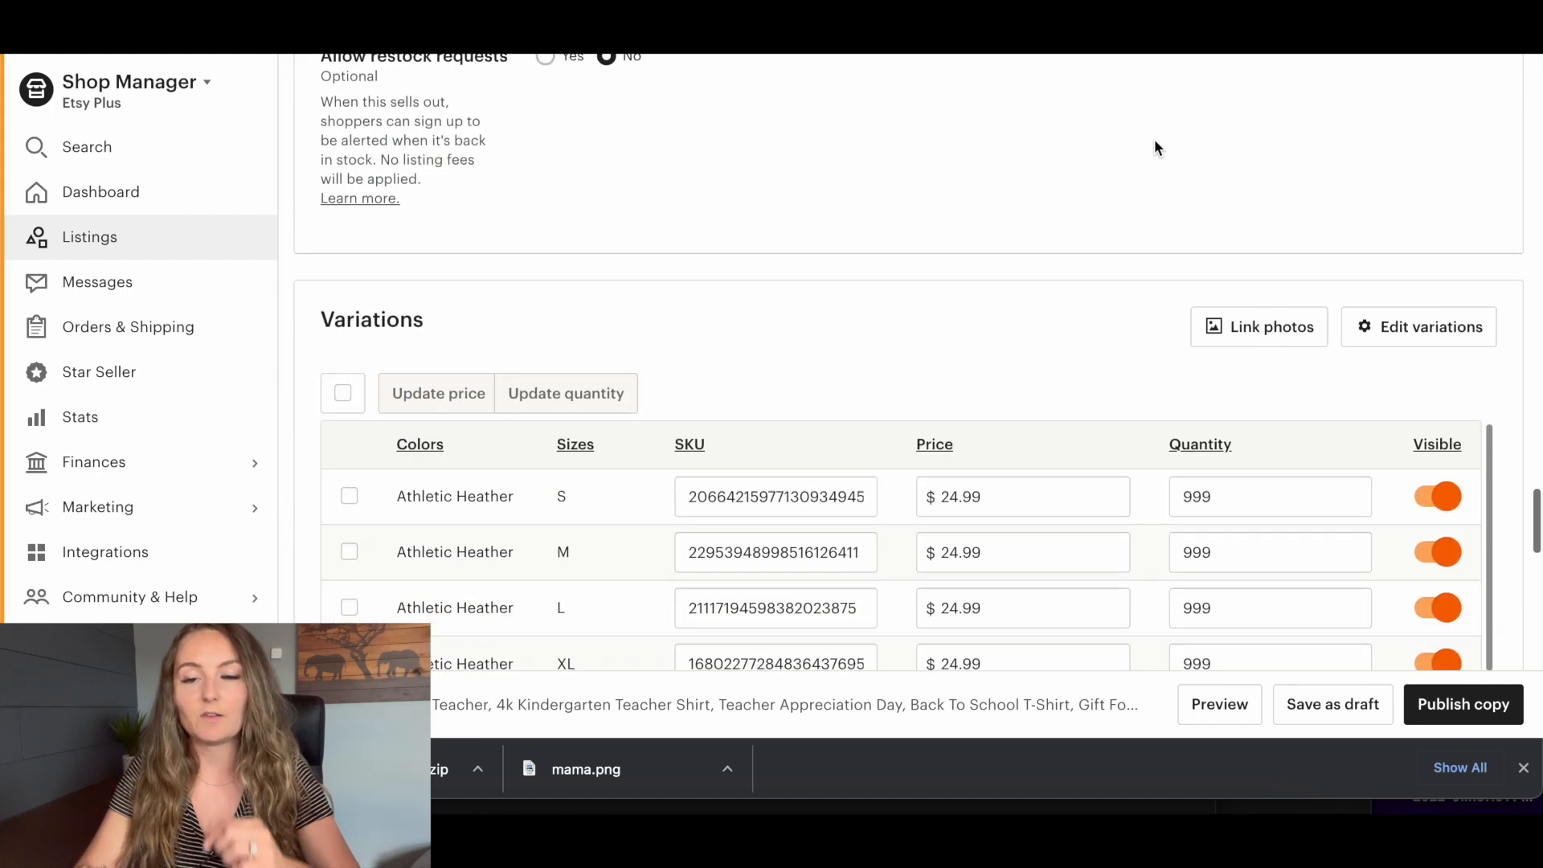
{"action": "left_click", "coordinate": [1427, 332]}
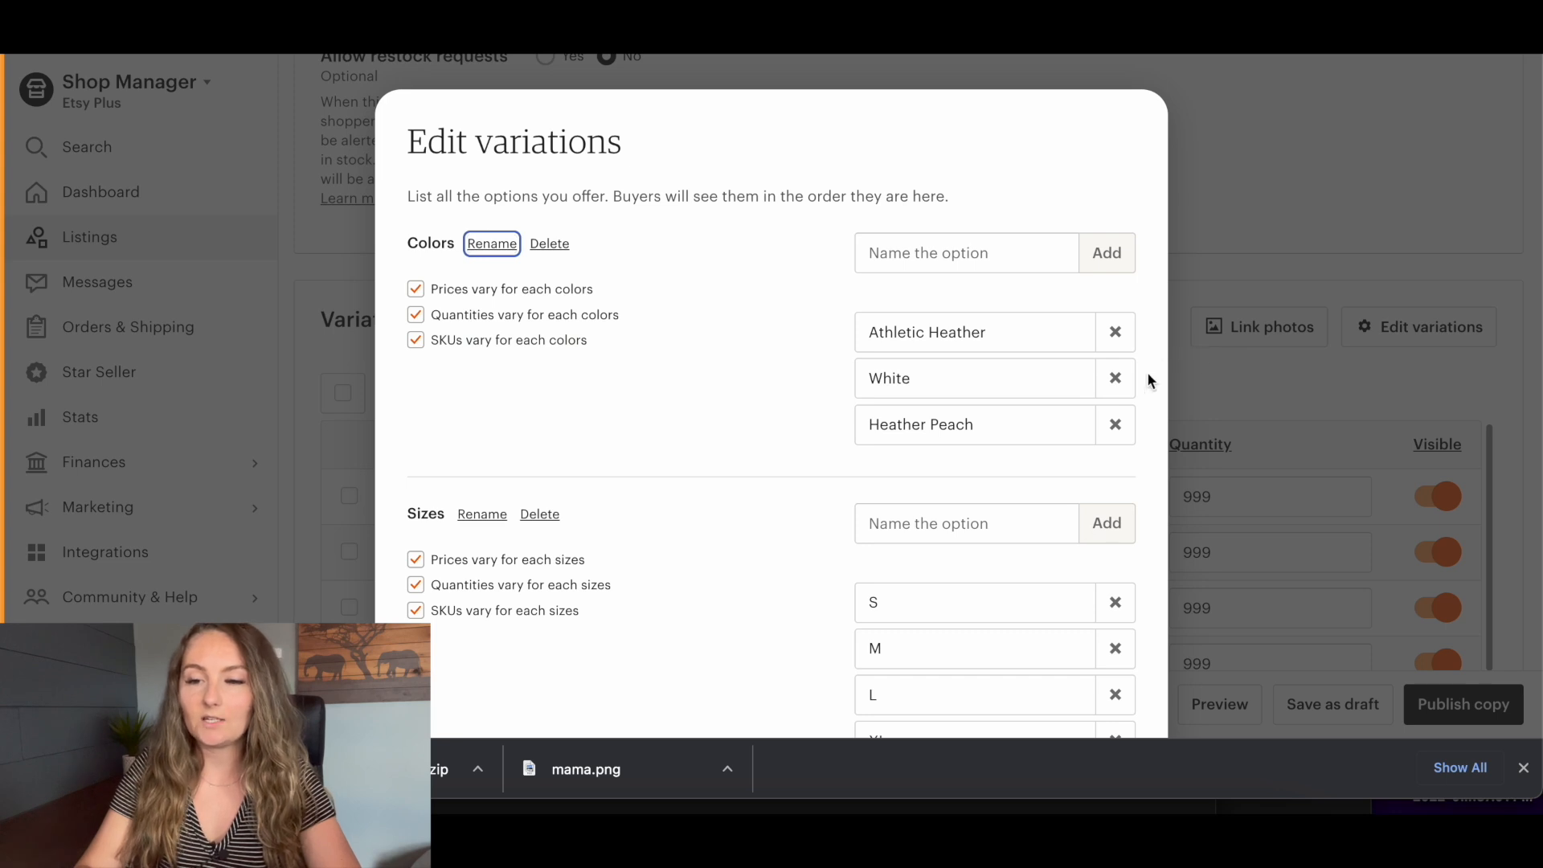
{"action": "left_click", "coordinate": [1116, 378]}
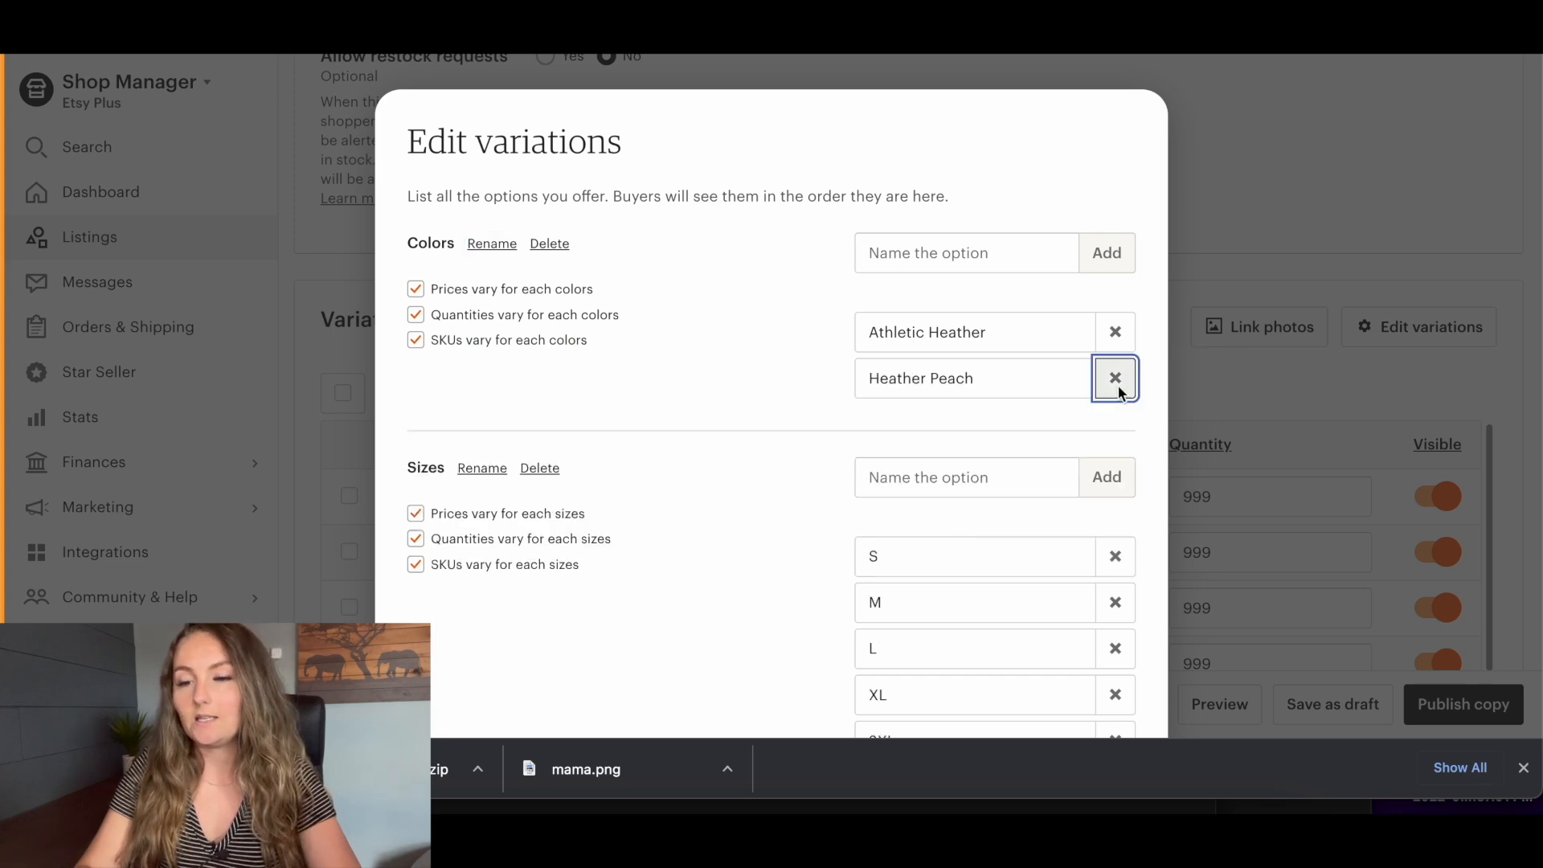
{"action": "left_click", "coordinate": [1117, 379]}
{"action": "scroll", "coordinate": [1128, 530], "scroll_direction": "down", "scroll_amount": 3}
{"action": "left_click", "coordinate": [1089, 641]}
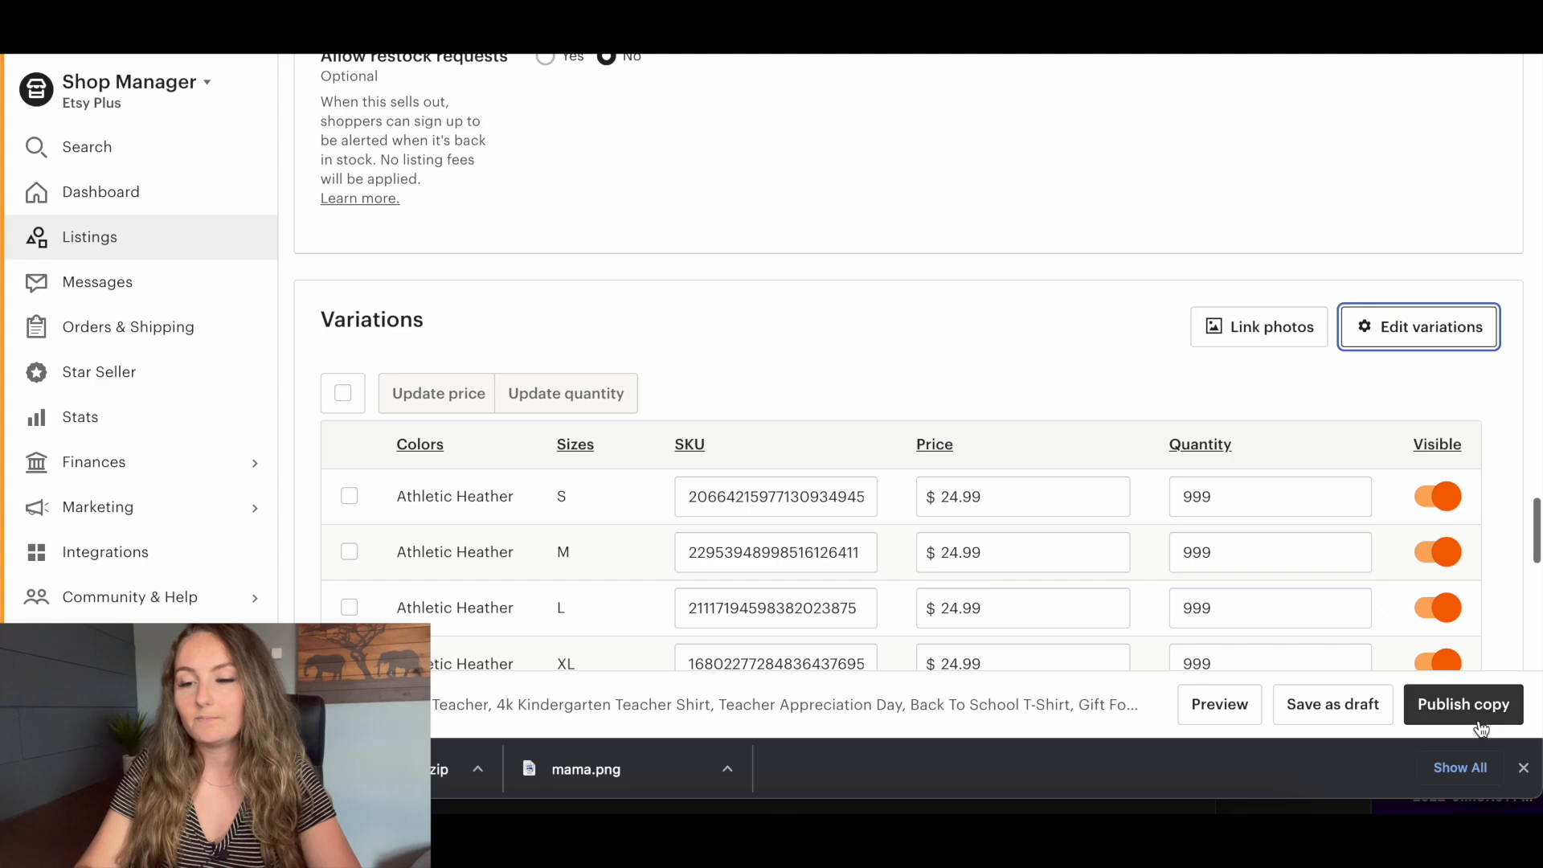
{"action": "left_click", "coordinate": [1464, 705]}
{"action": "left_click", "coordinate": [996, 421]}
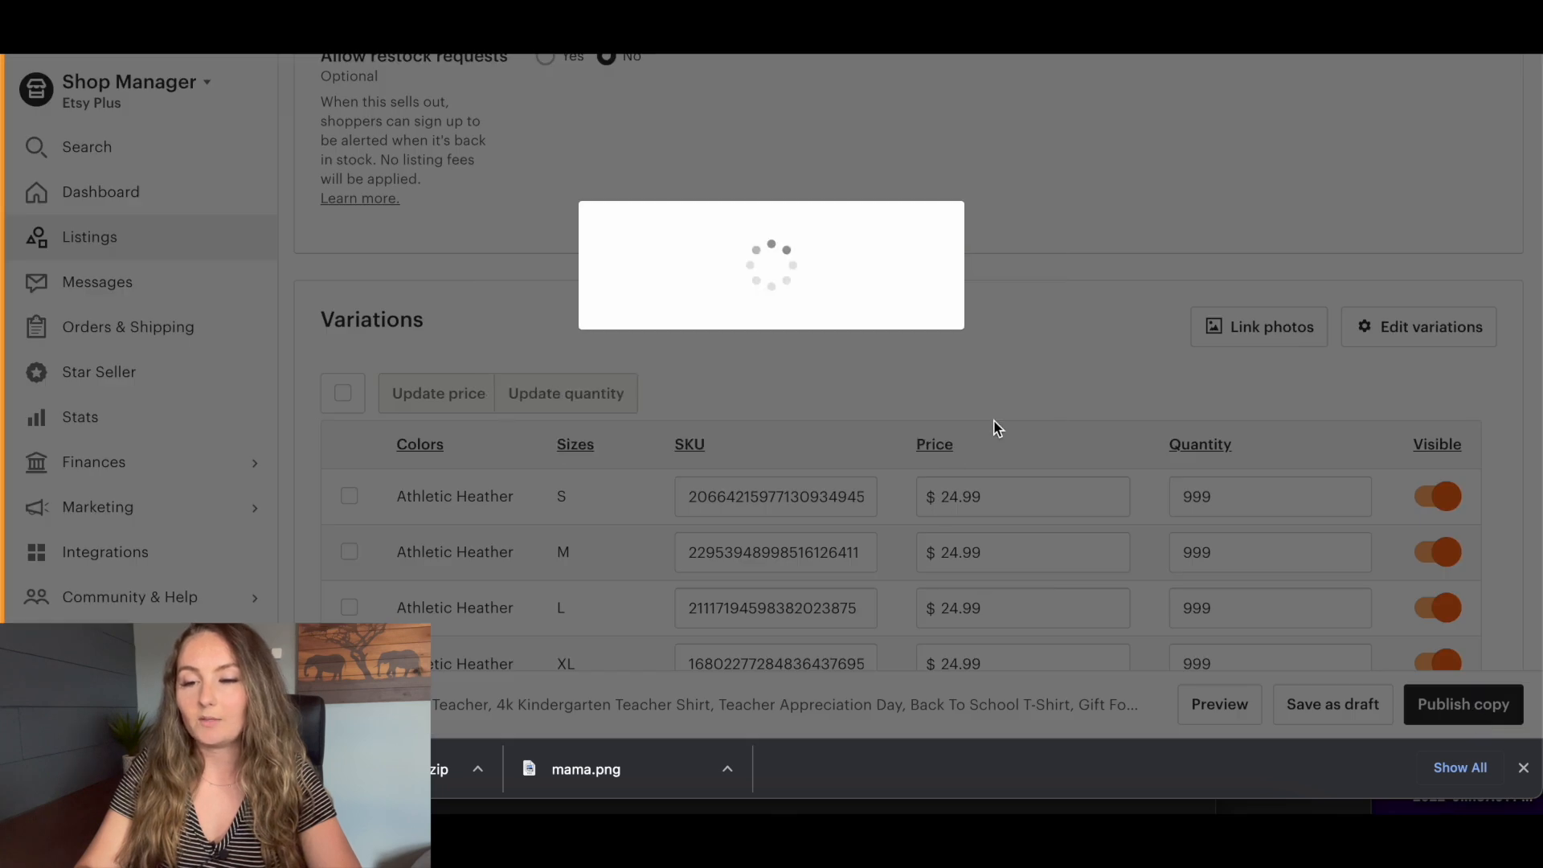